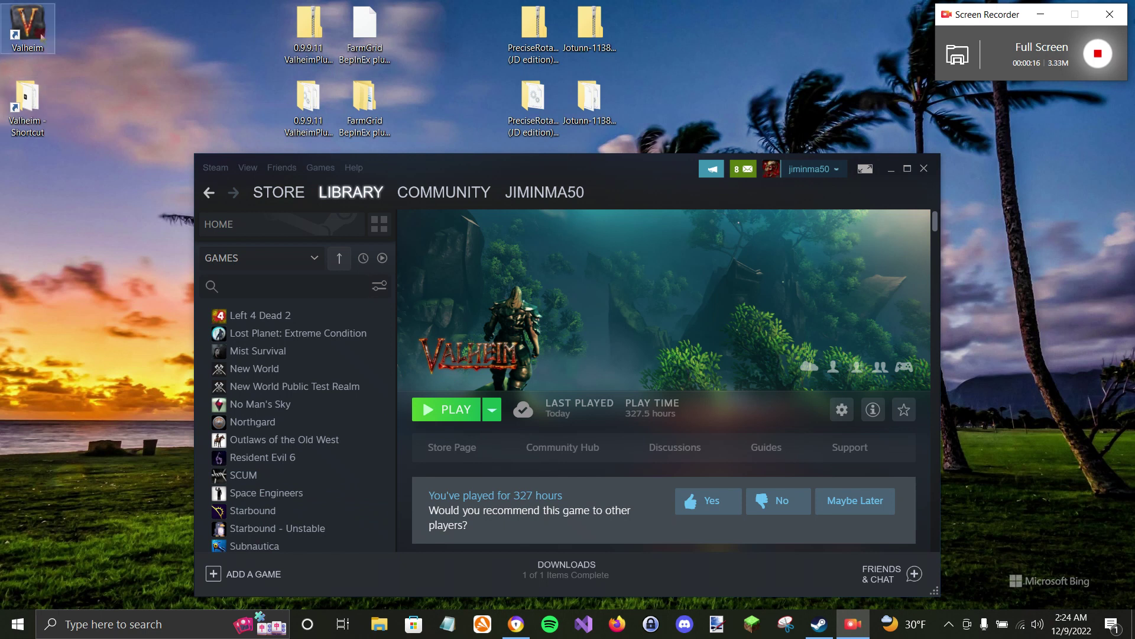
# Step: Open the Valheim installation folder from its desktop shortcut, check its location inside steamapps\common, and close it
pyautogui.doubleClick(29, 104)
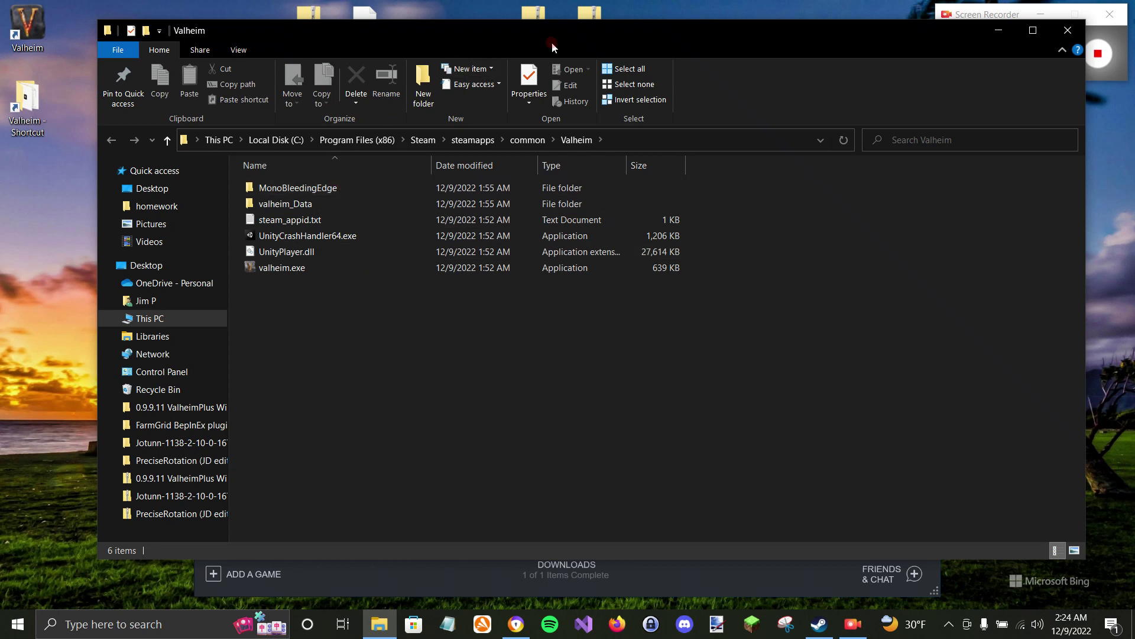
pyautogui.moveTo(580, 35); pyautogui.dragTo(576, 106)
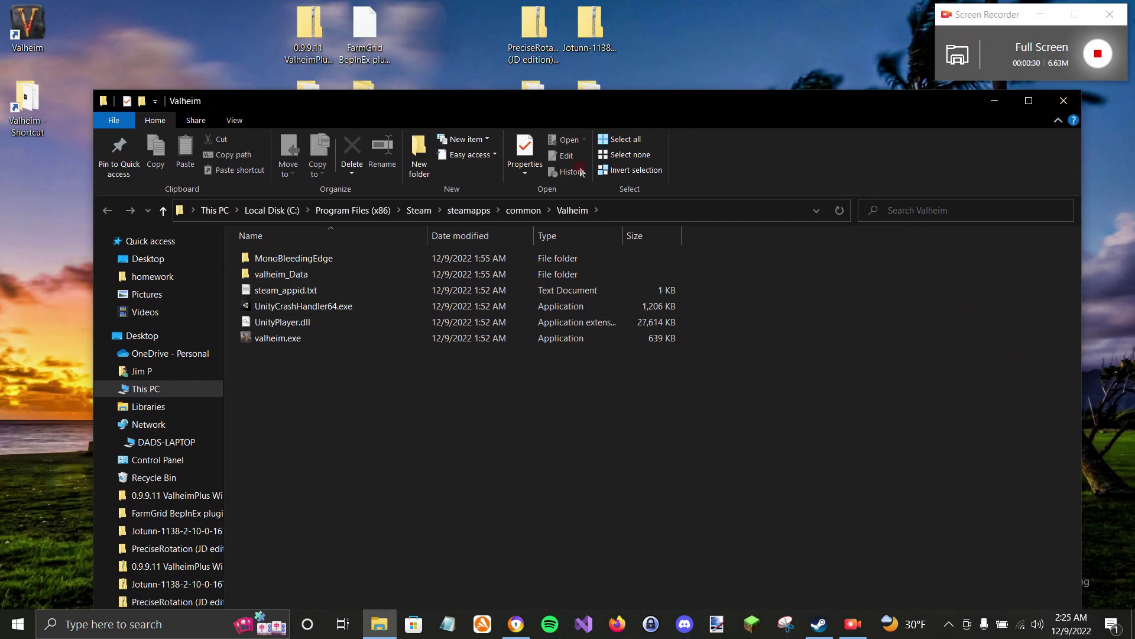
pyautogui.click(524, 212)
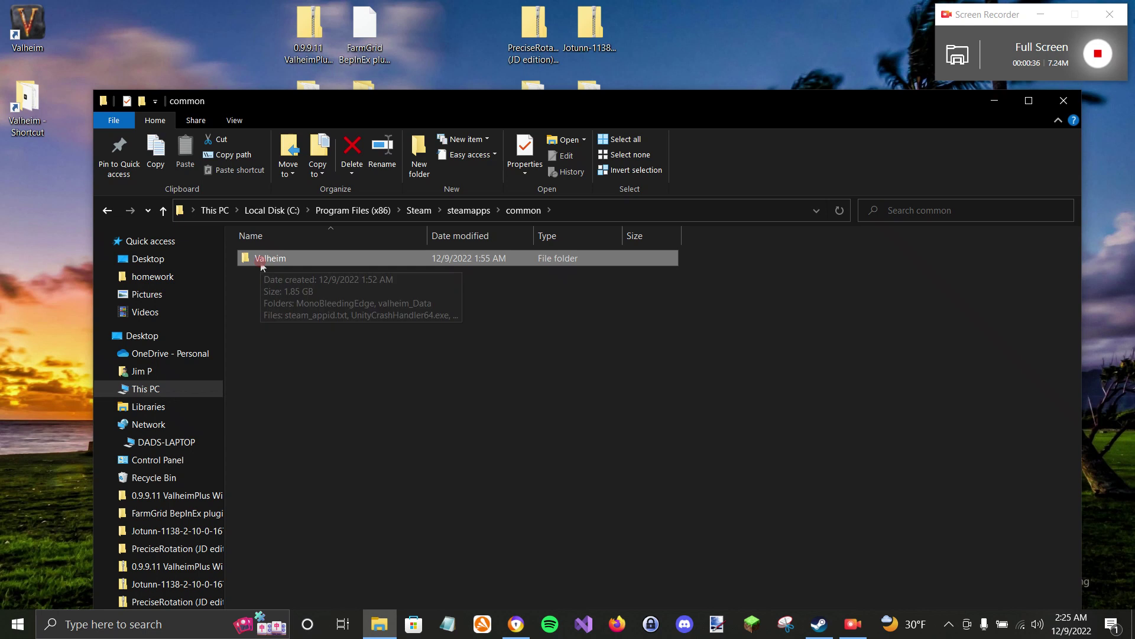
pyautogui.click(1063, 101)
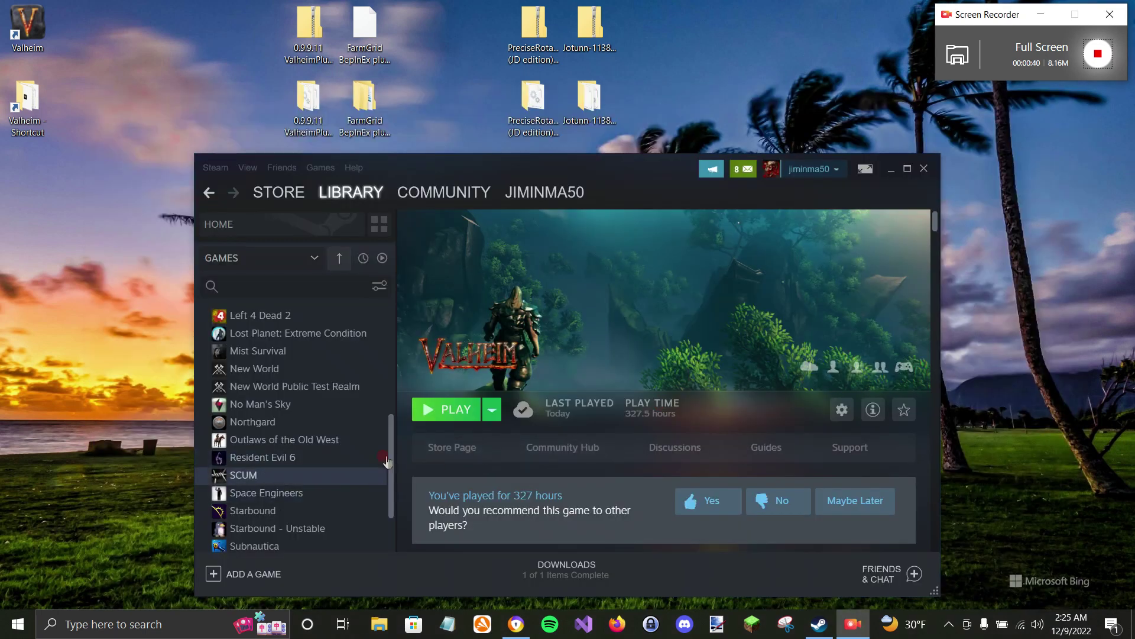
# Step: Find Valheim in the Steam game library, view the Local Files section of its properties, and close the properties
pyautogui.scroll(-1, 304, 529)
pyautogui.scroll(-2, 305, 528)
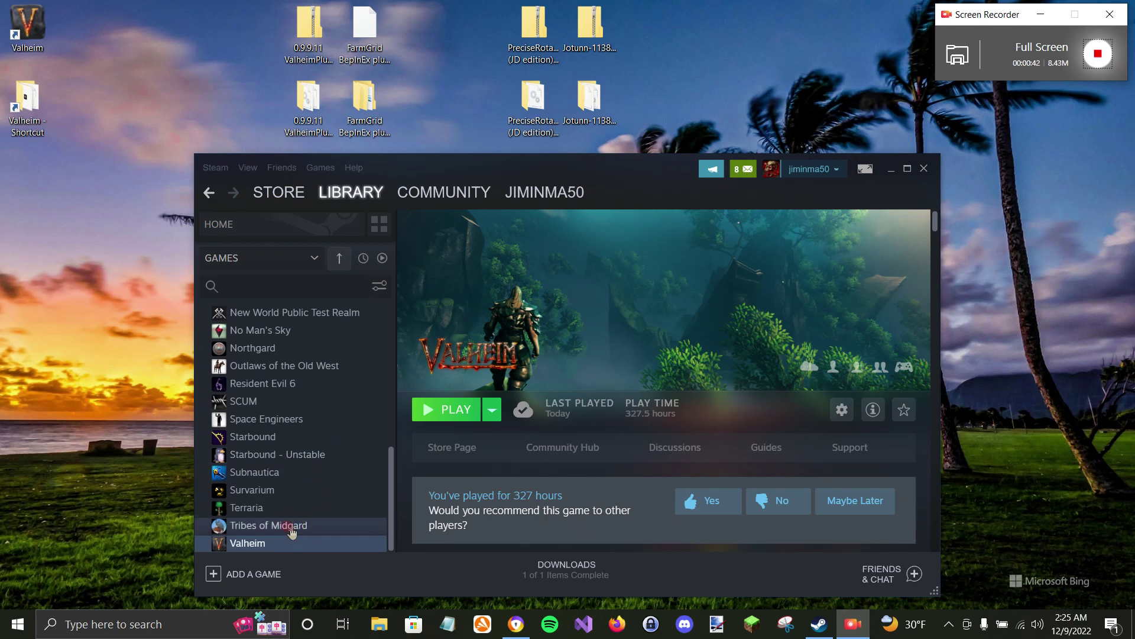
pyautogui.rightClick(247, 547)
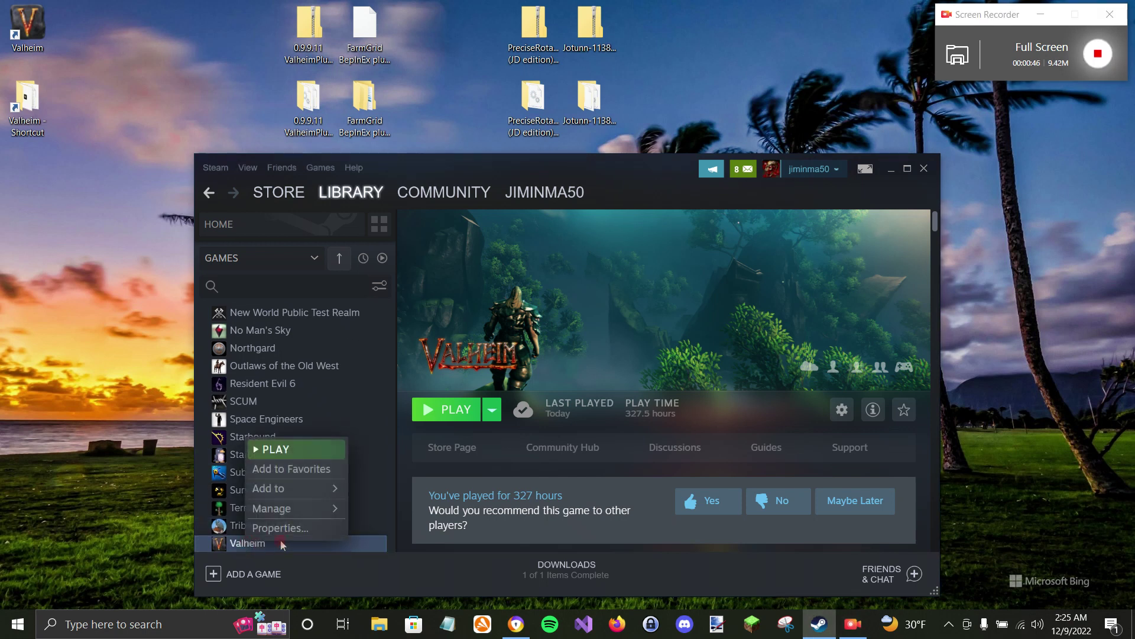
pyautogui.click(304, 510)
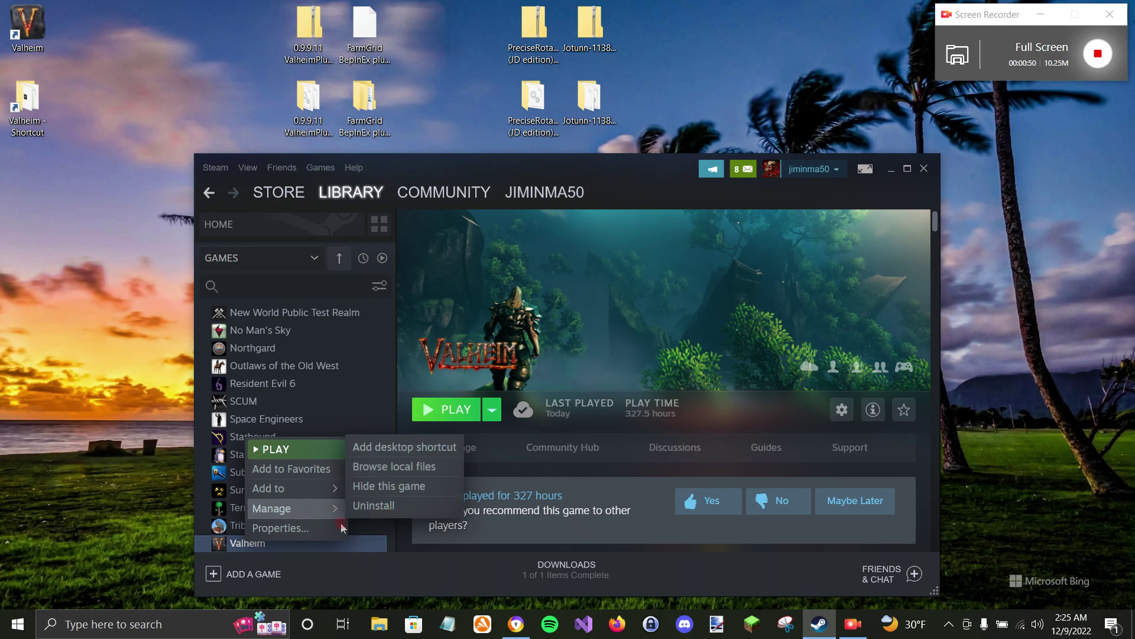
pyautogui.click(283, 528)
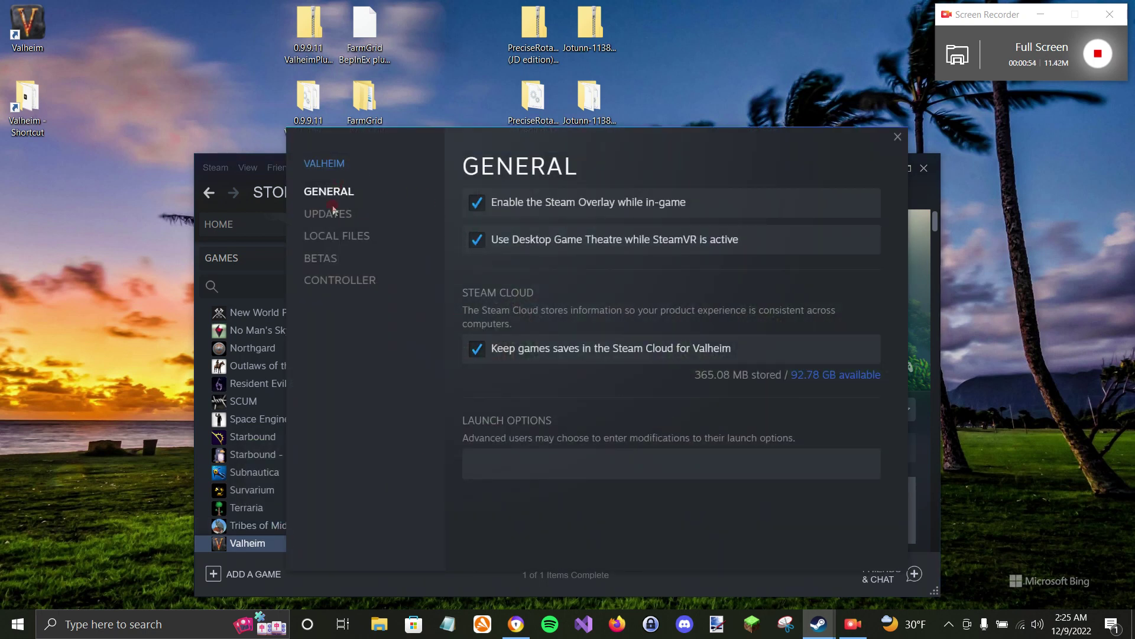
pyautogui.click(346, 239)
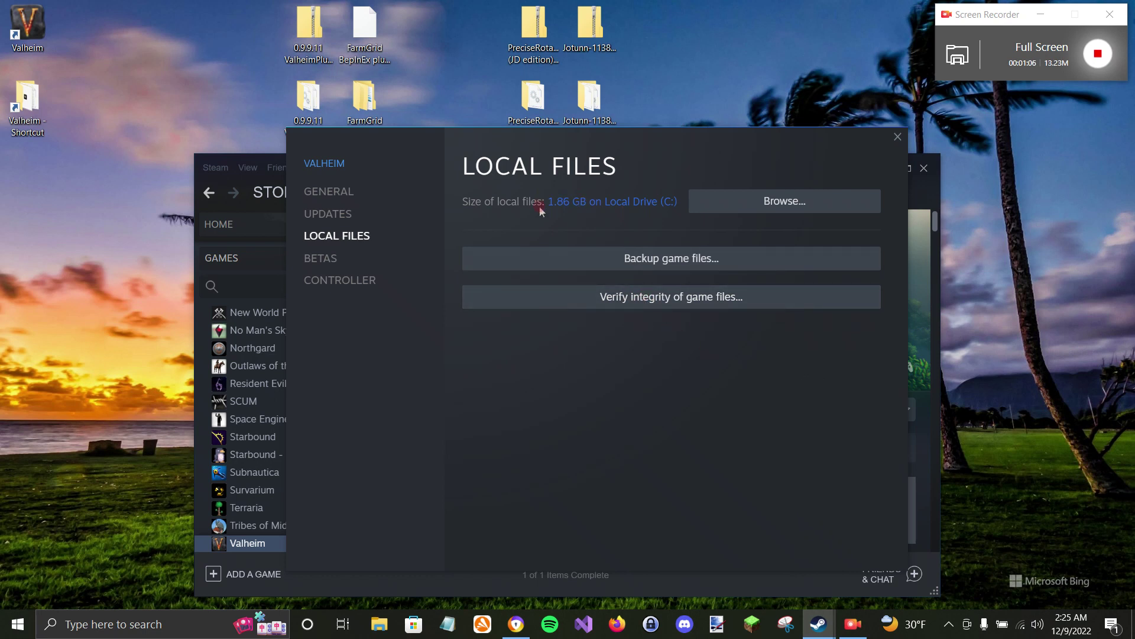
pyautogui.click(898, 137)
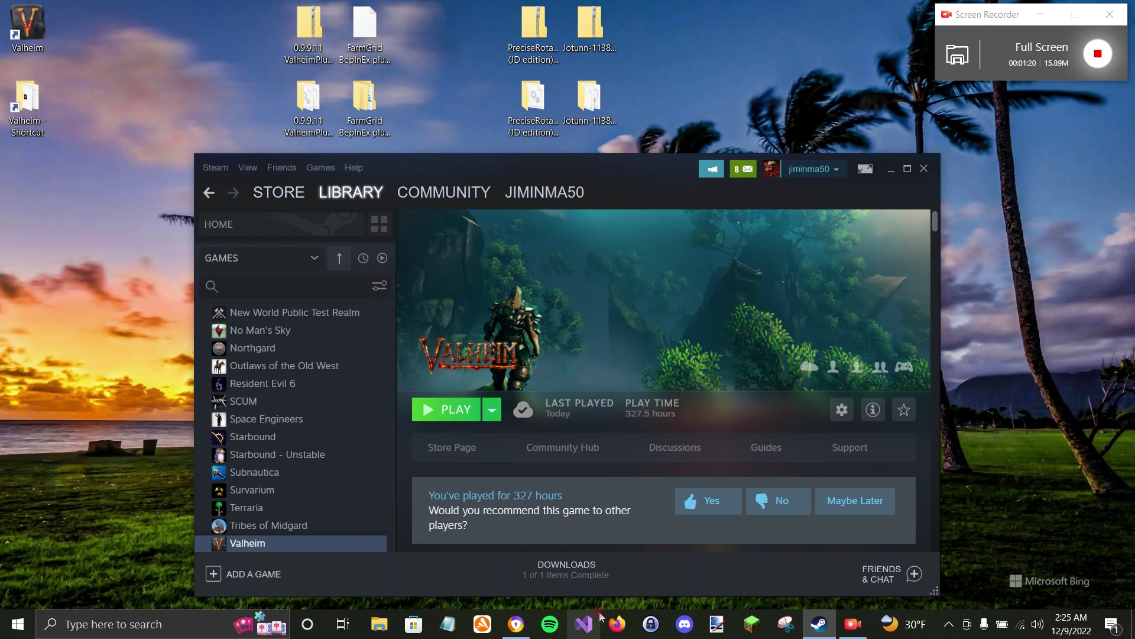
pyautogui.click(516, 624)
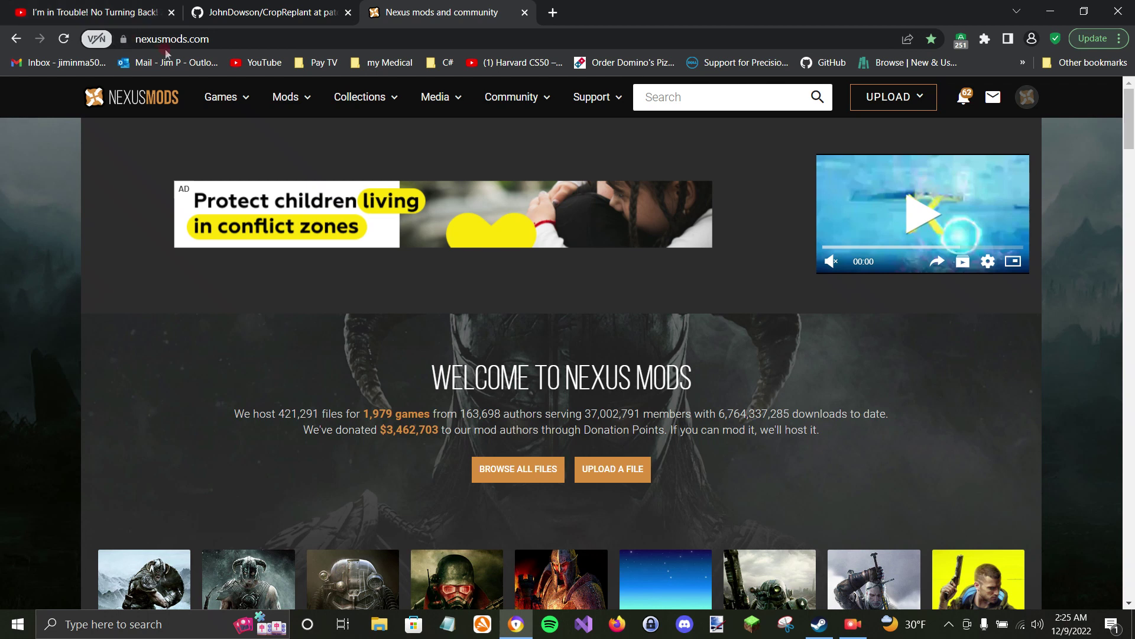
pyautogui.click(215, 39)
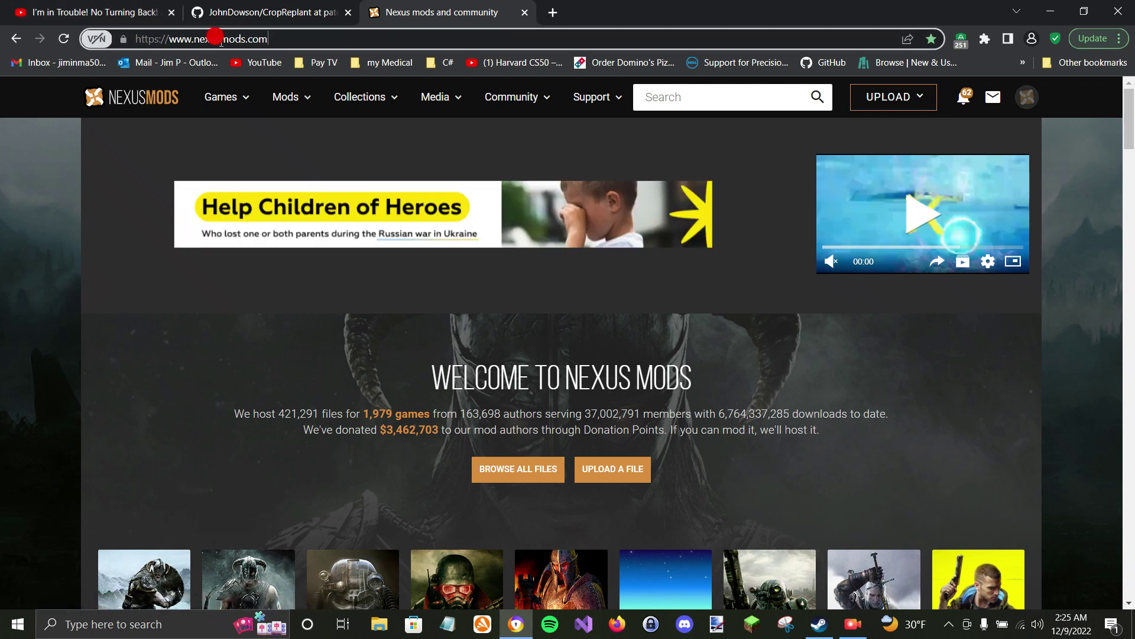
pyautogui.click(260, 39)
pyautogui.write('/v')
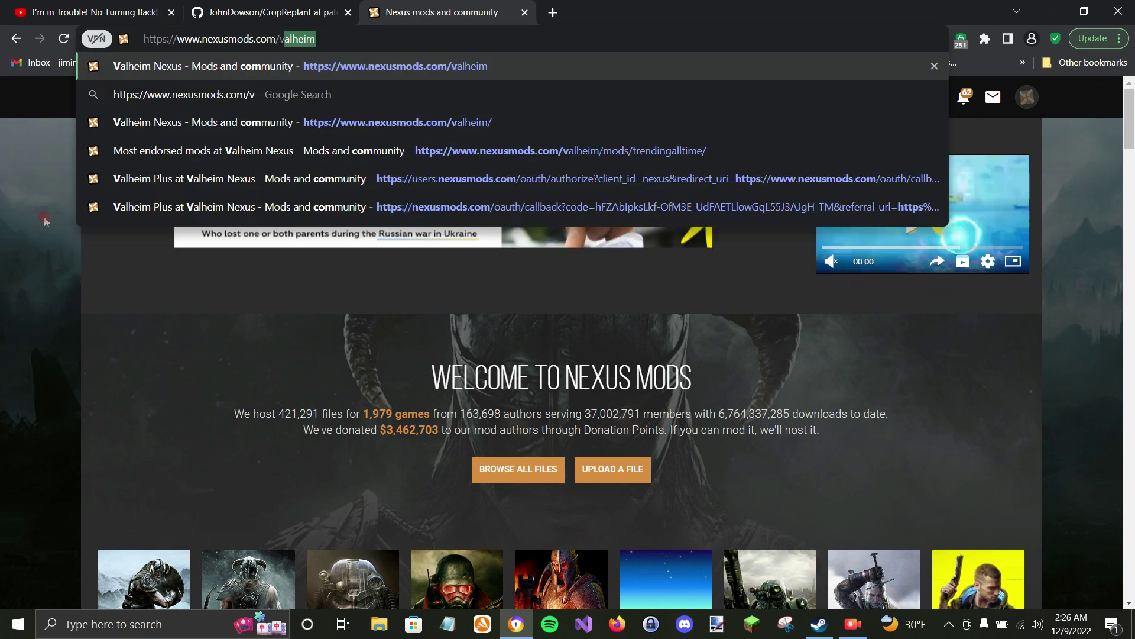
pyautogui.write('alheim')
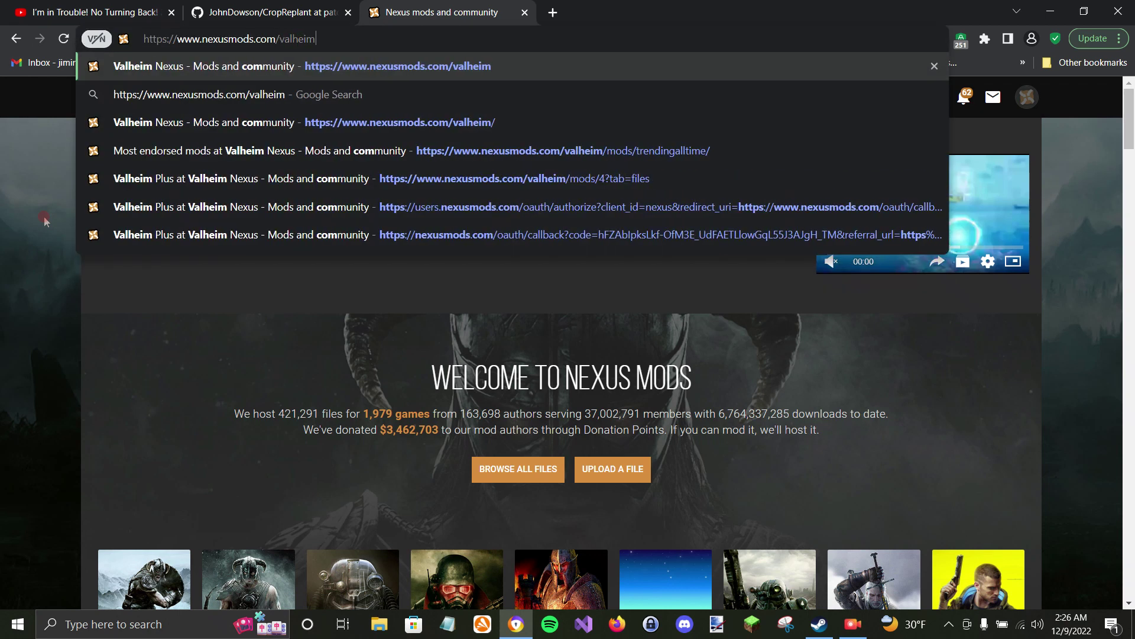
pyautogui.press('Return')
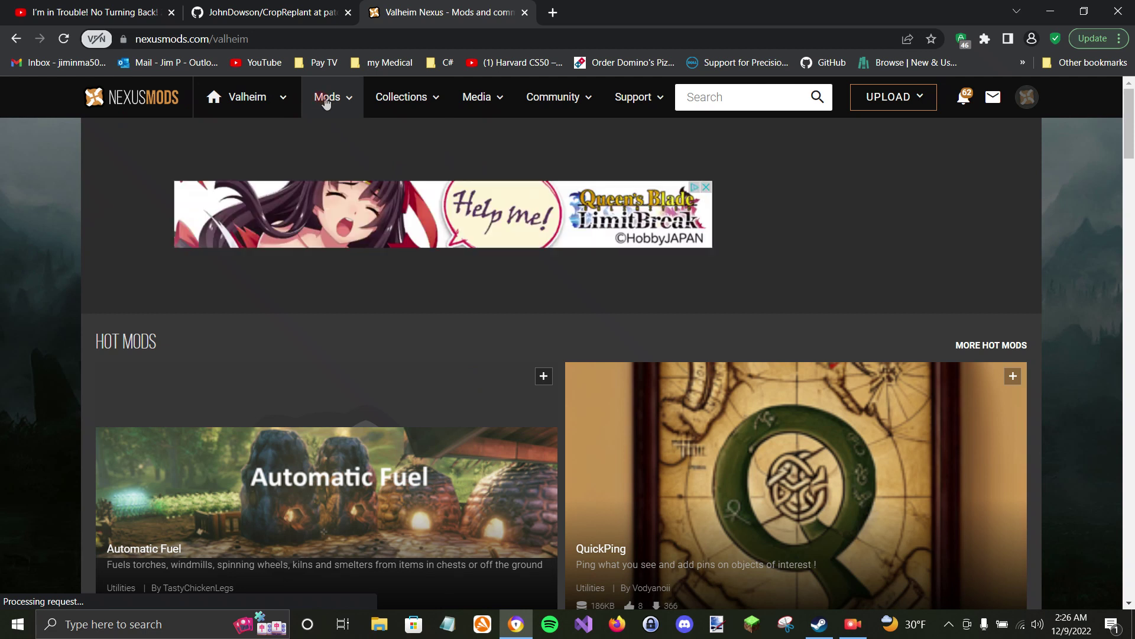
# Step: List the most endorsed Valheim mods and open the Valheim Plus mod page
pyautogui.click(345, 100)
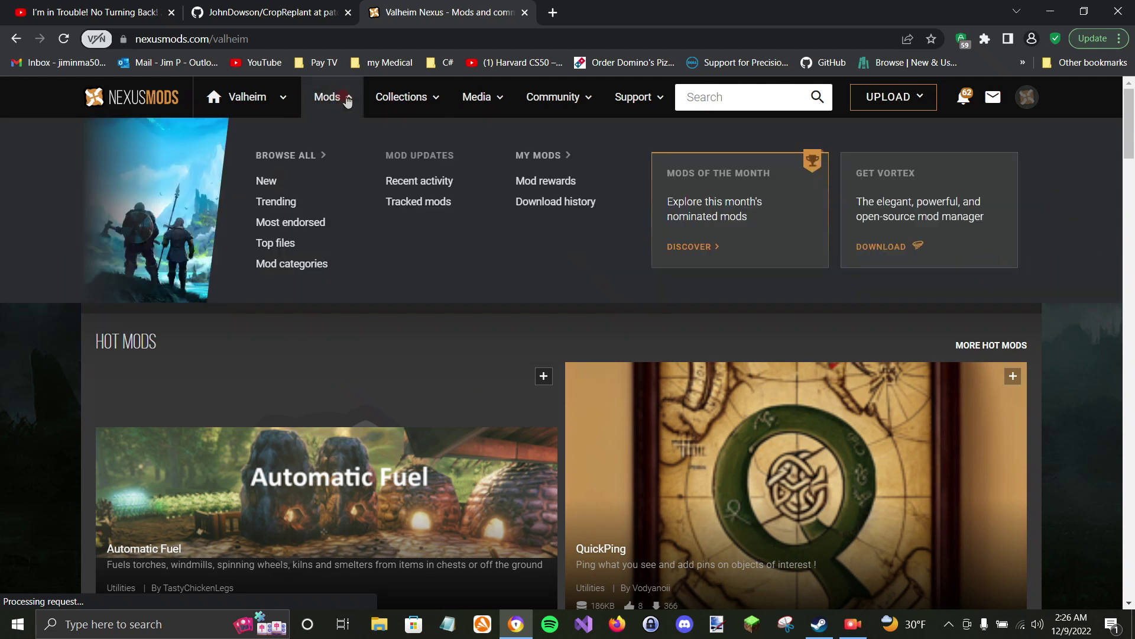
pyautogui.click(302, 222)
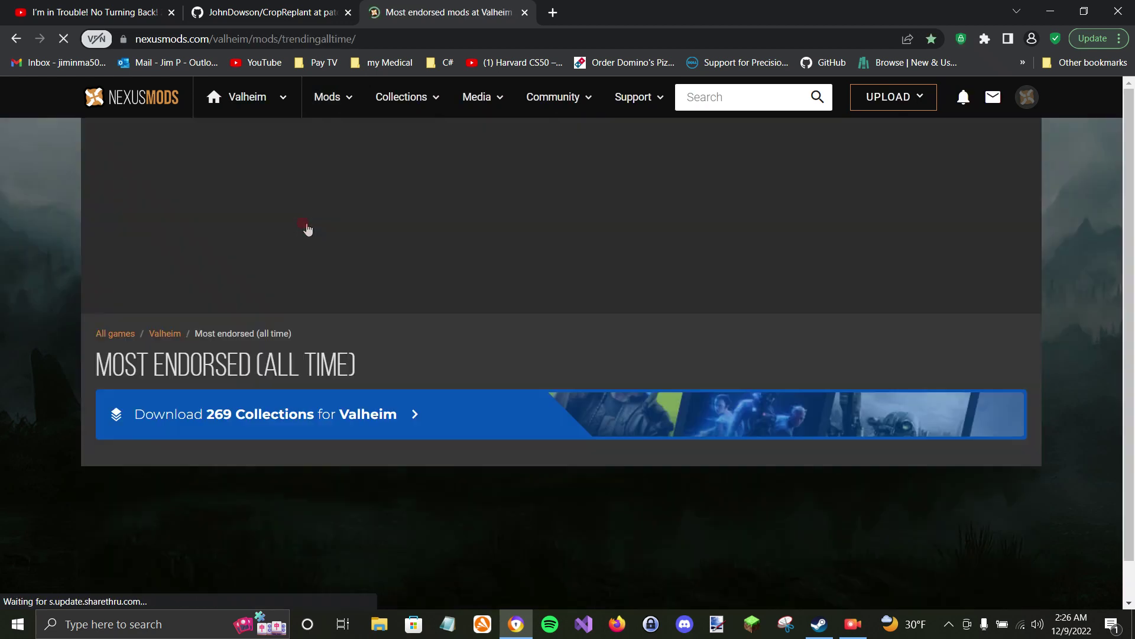
pyautogui.scroll(-5, 47, 385)
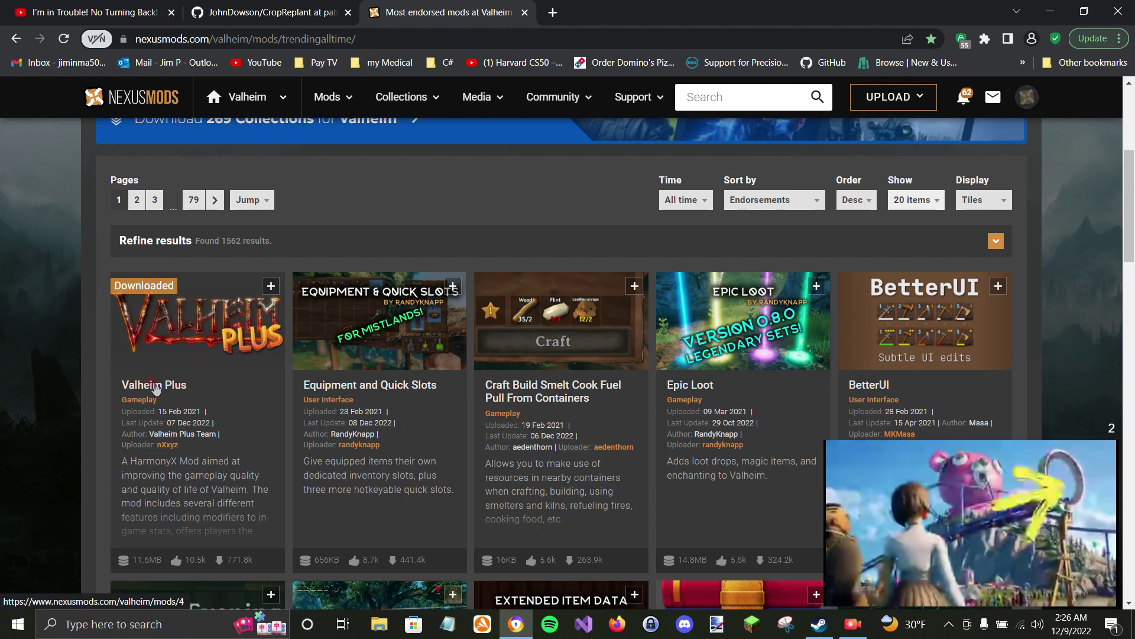
pyautogui.scroll(-1, 126, 338)
pyautogui.click(175, 264)
pyautogui.scroll(-7, 152, 257)
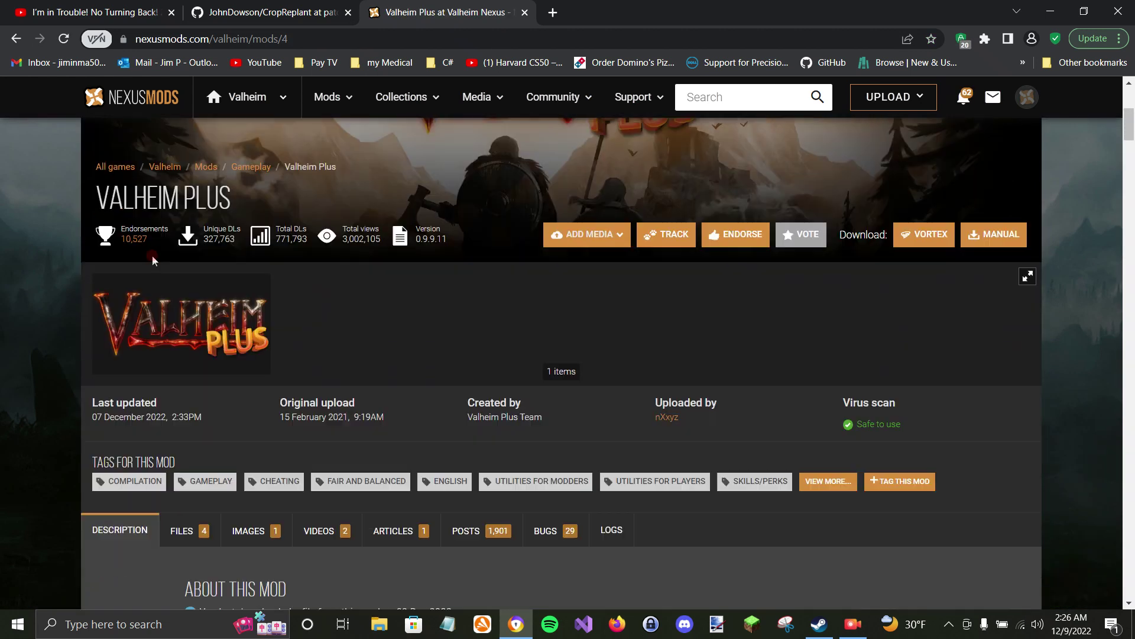
# Step: Open the manual download options for the 0.9.9.11 ValheimPlus Windows Client file from the mod's files
pyautogui.scroll(1, 165, 296)
pyautogui.click(172, 346)
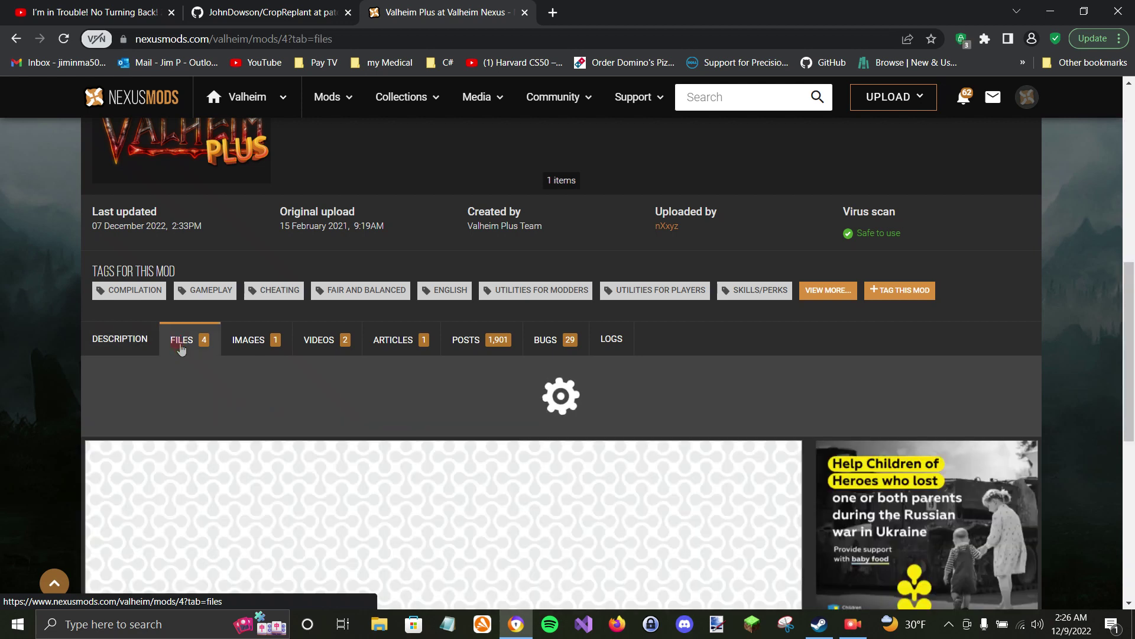
pyautogui.scroll(-2, 36, 322)
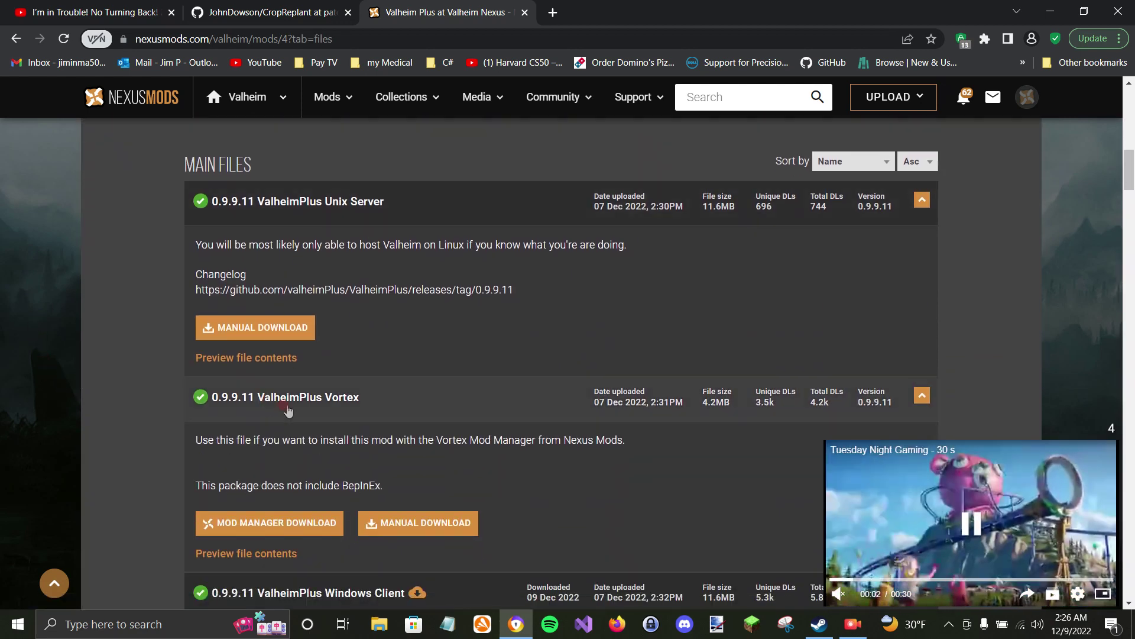
pyautogui.scroll(-4, 325, 423)
pyautogui.scroll(-1, 324, 420)
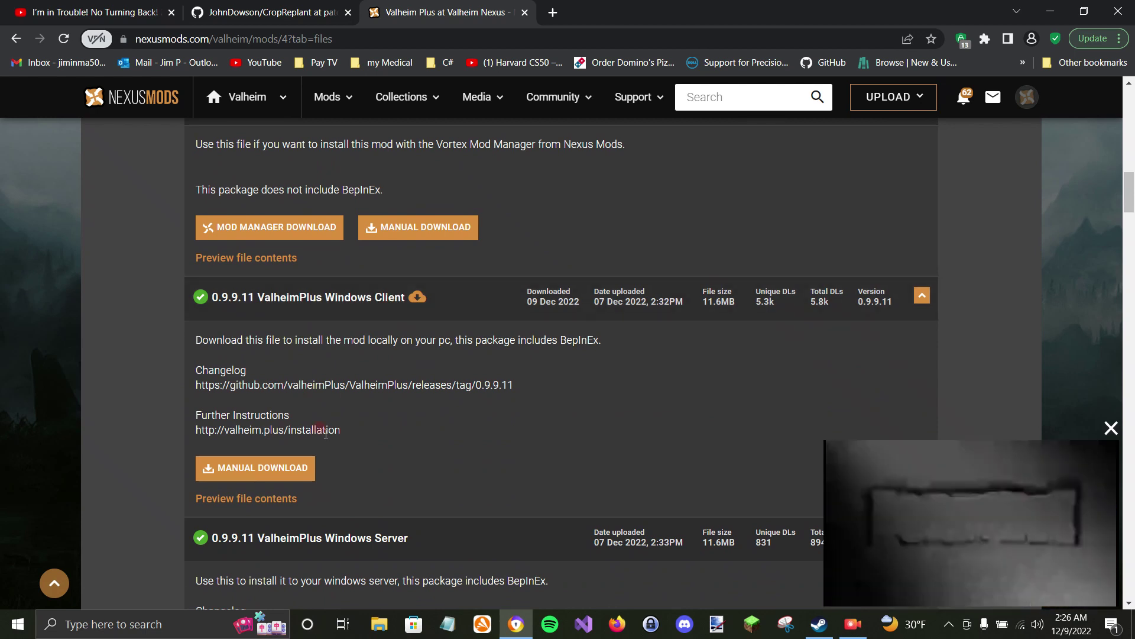
pyautogui.click(276, 467)
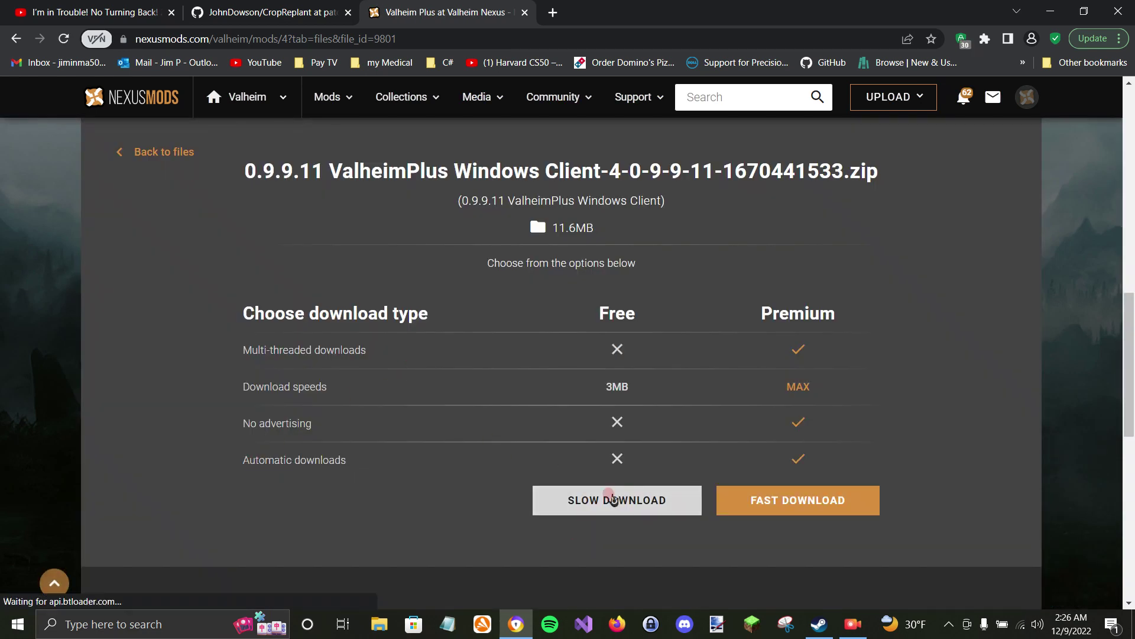
pyautogui.click(584, 501)
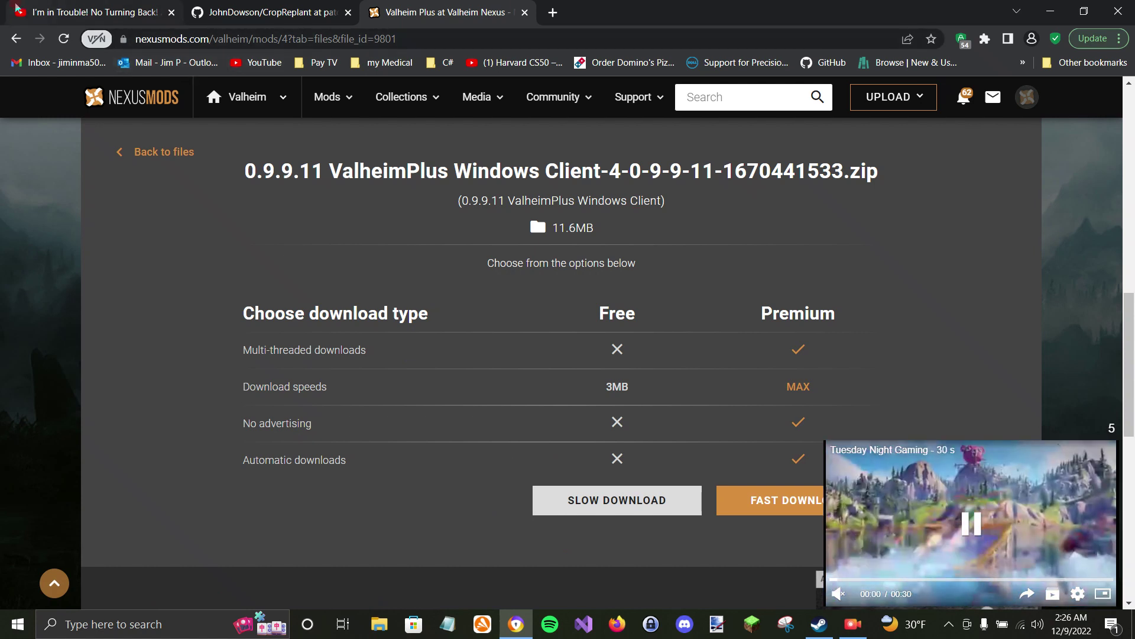
# Step: Return to the most endorsed mods list, dismiss the floating video ad, and open the FarmGrid mod page
pyautogui.click(16, 38)
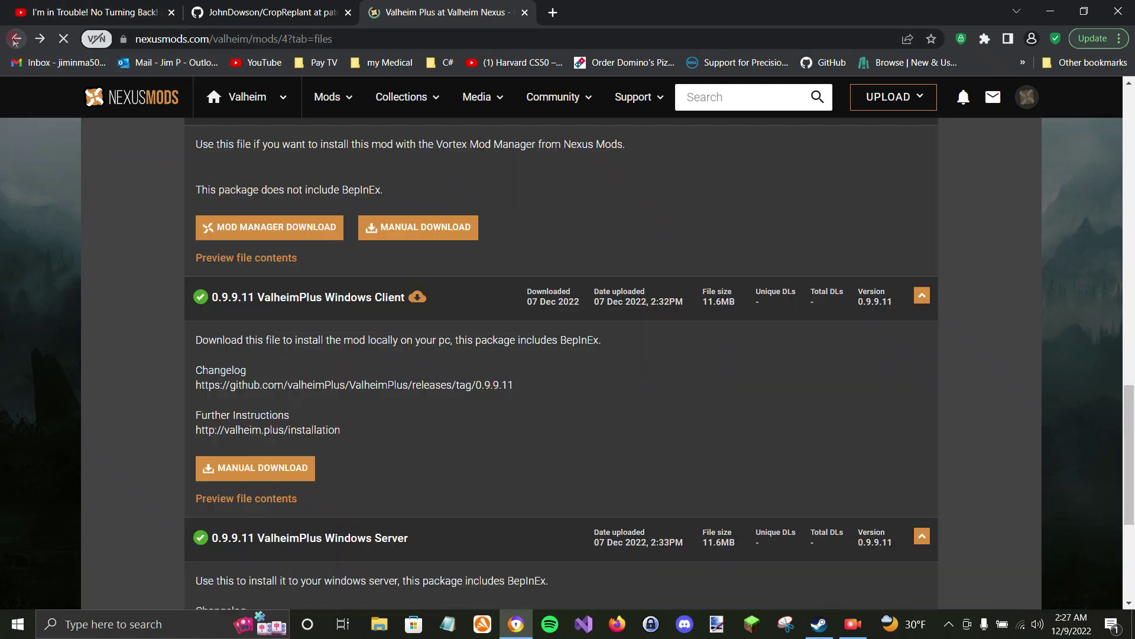
pyautogui.click(15, 39)
pyautogui.click(15, 39)
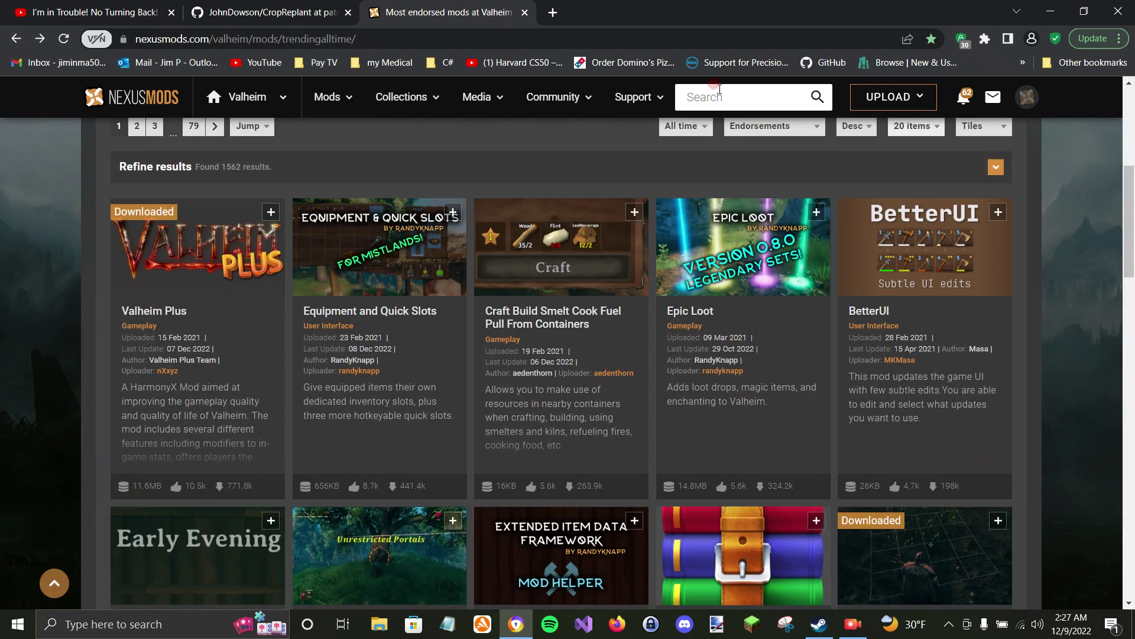
pyautogui.scroll(-2, 427, 428)
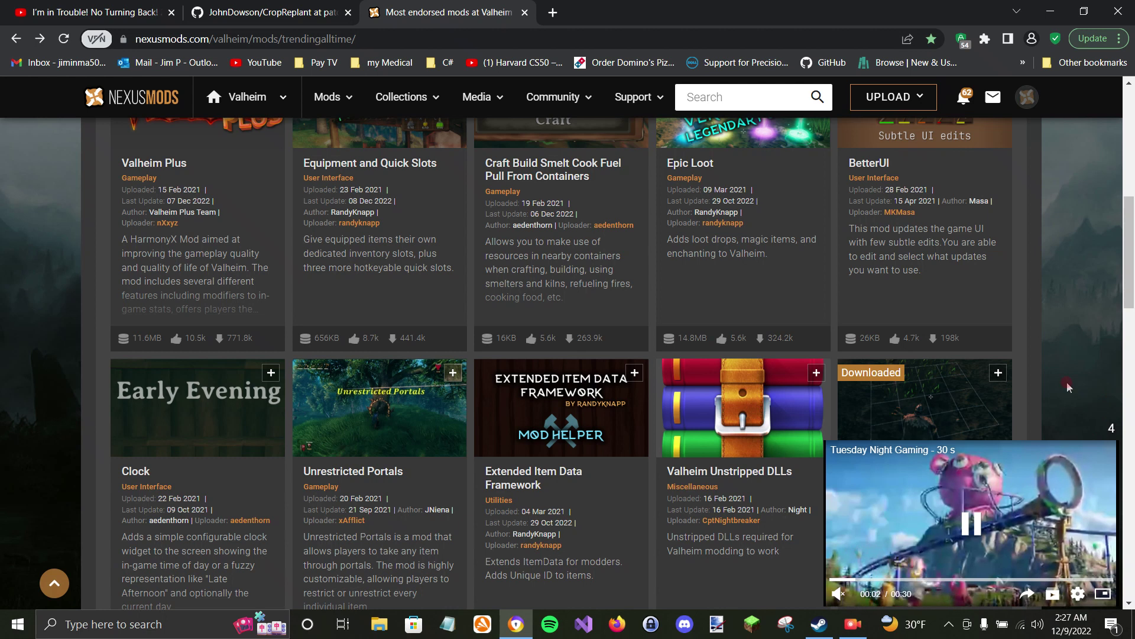
pyautogui.scroll(-1, 1069, 387)
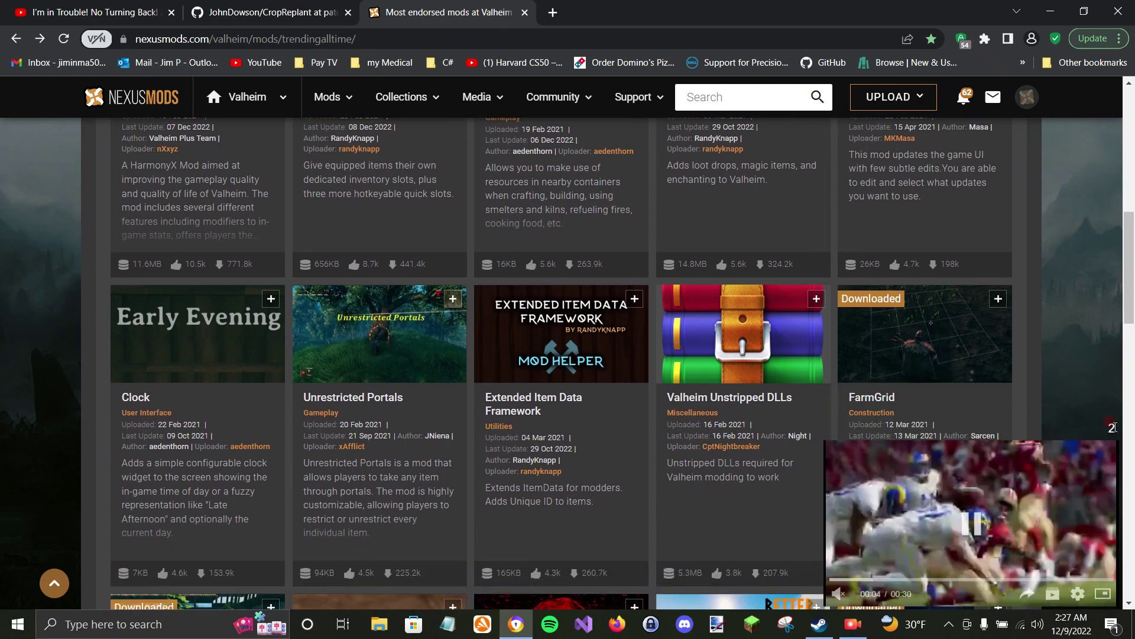
pyautogui.click(1110, 430)
pyautogui.scroll(-1, 965, 408)
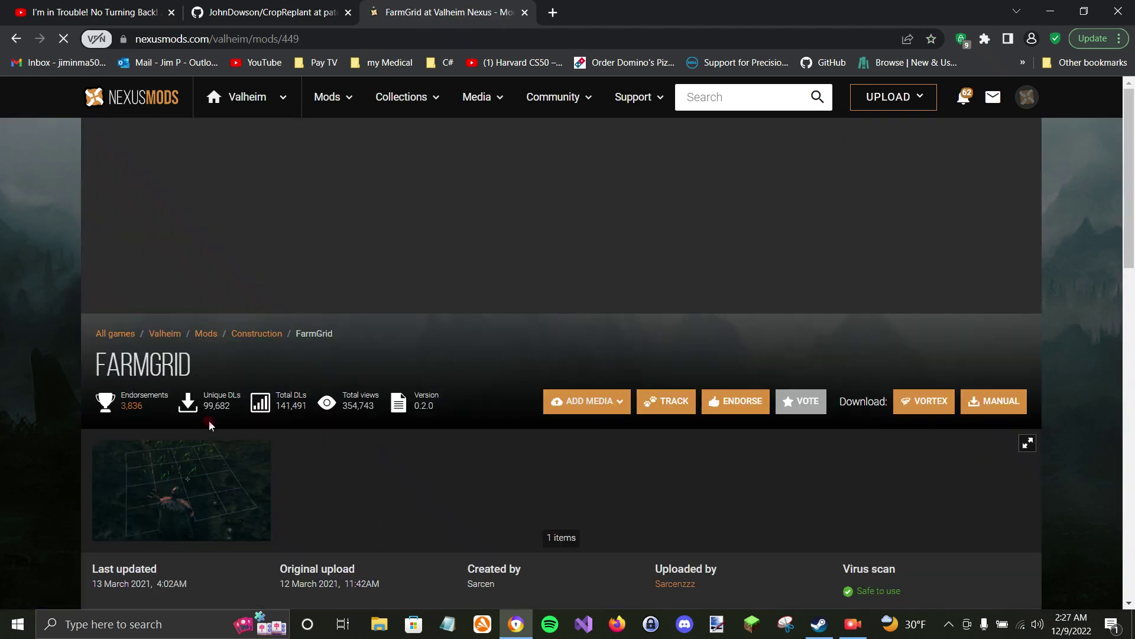
# Step: View the FarmGrid mod's downloadable files and return to the list of most endorsed Valheim mods
pyautogui.scroll(-3, 214, 424)
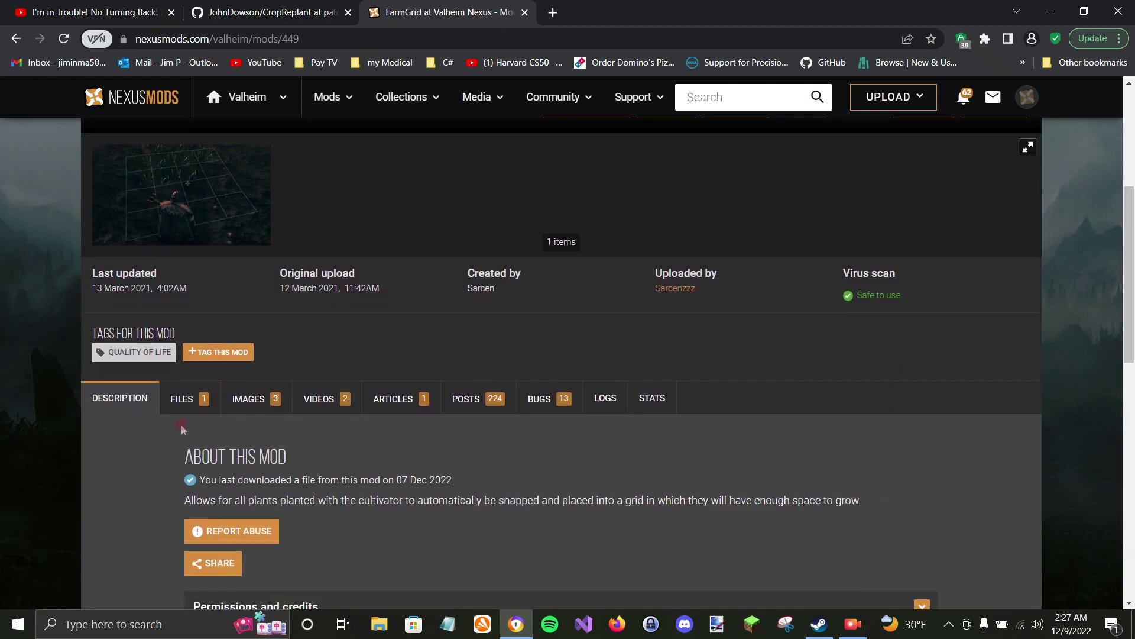
pyautogui.click(181, 401)
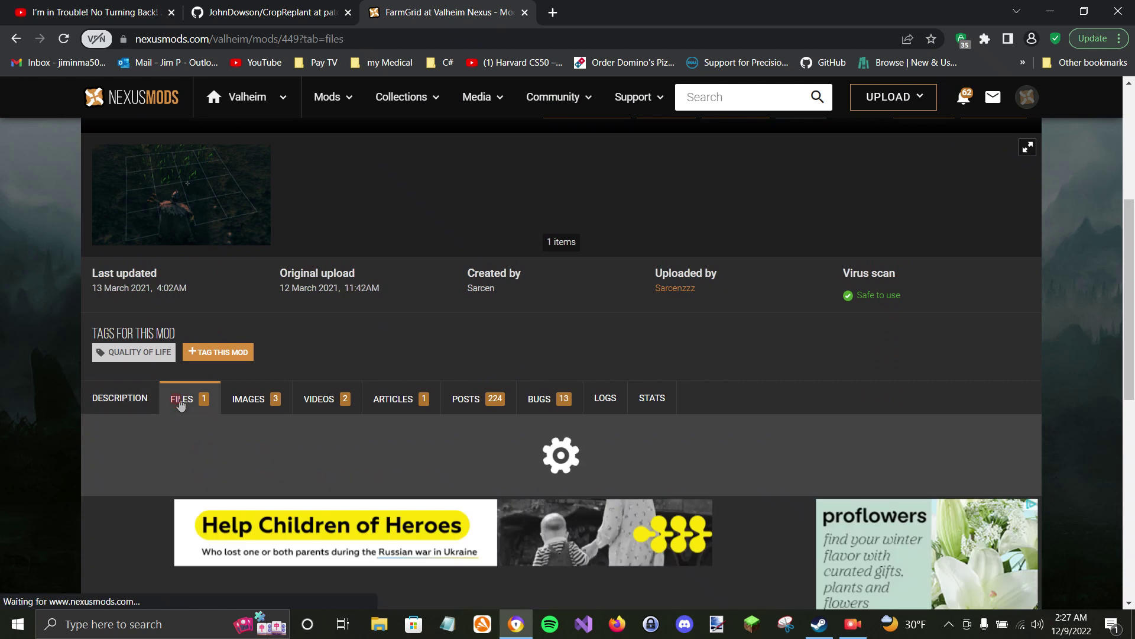
pyautogui.scroll(-1, 106, 458)
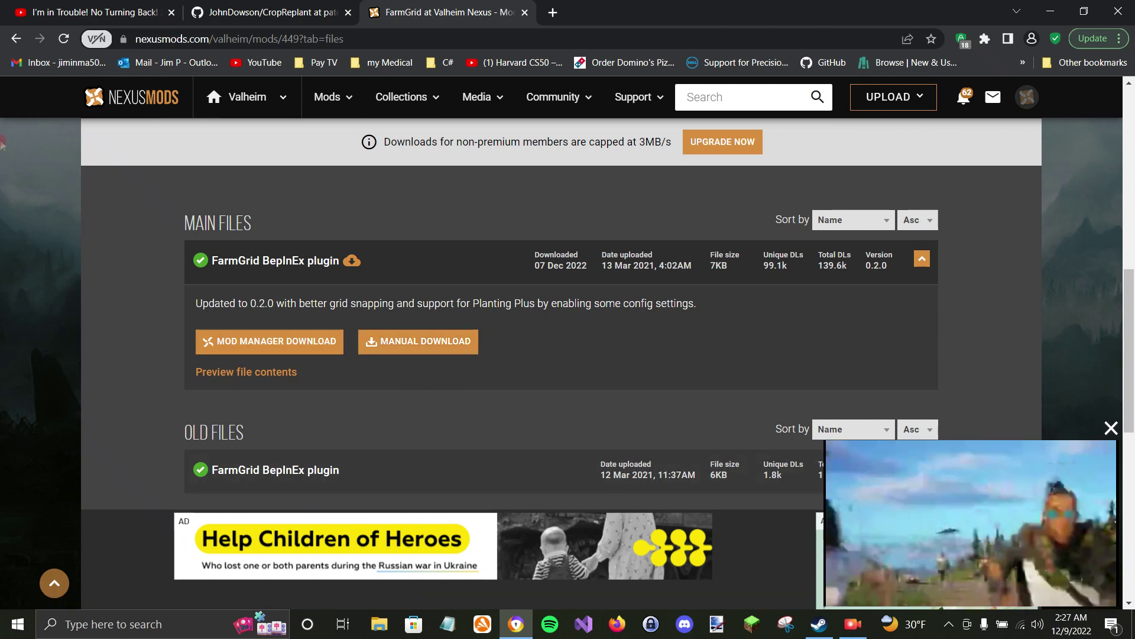
pyautogui.click(16, 39)
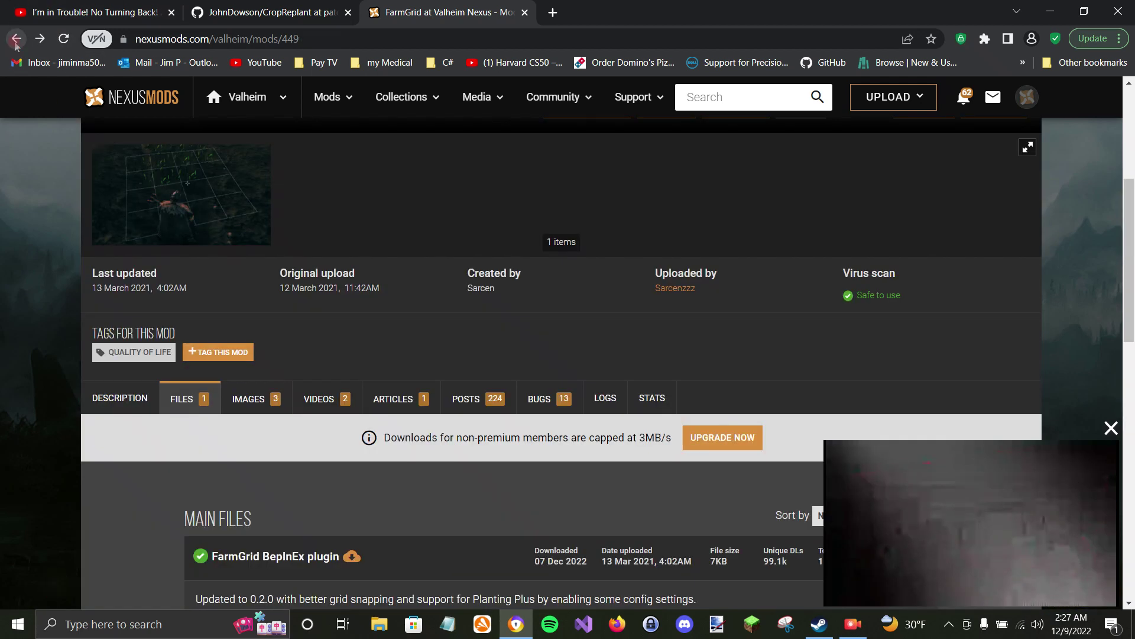
pyautogui.click(15, 39)
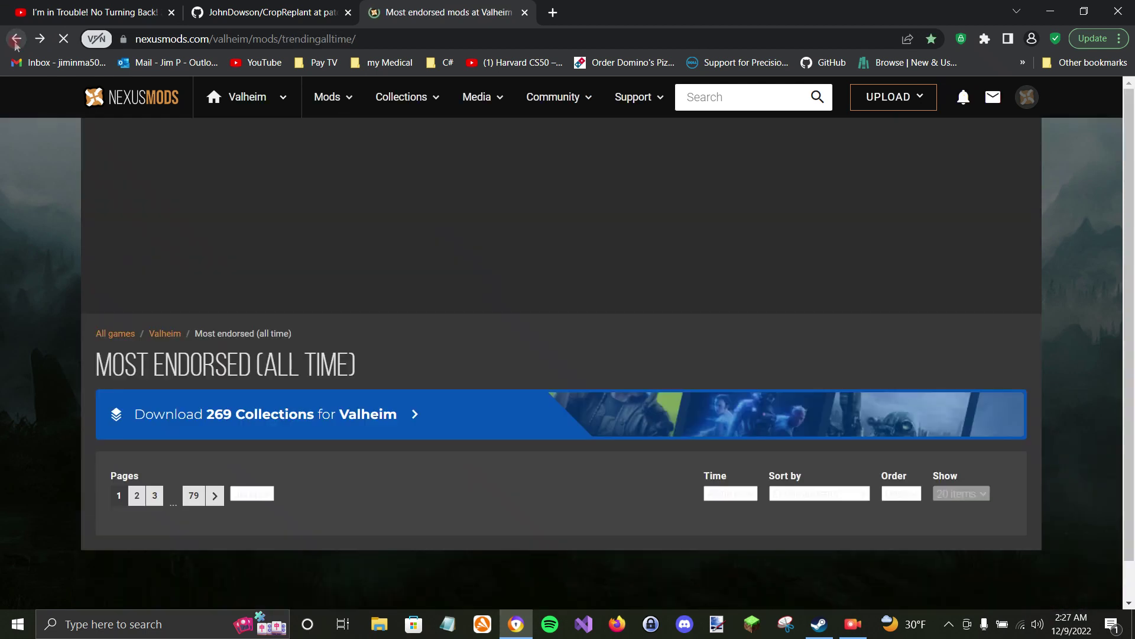
pyautogui.scroll(5, 421, 395)
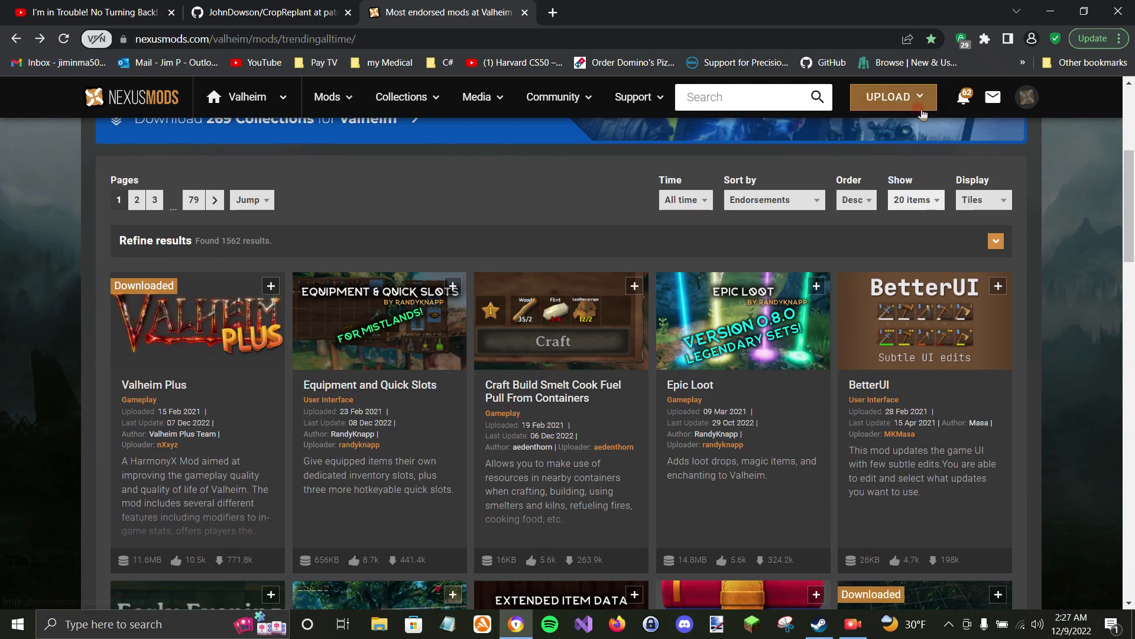
# Step: Search the Valheim mods for "crop" and open the CropReplant mod page
pyautogui.scroll(4, 727, 271)
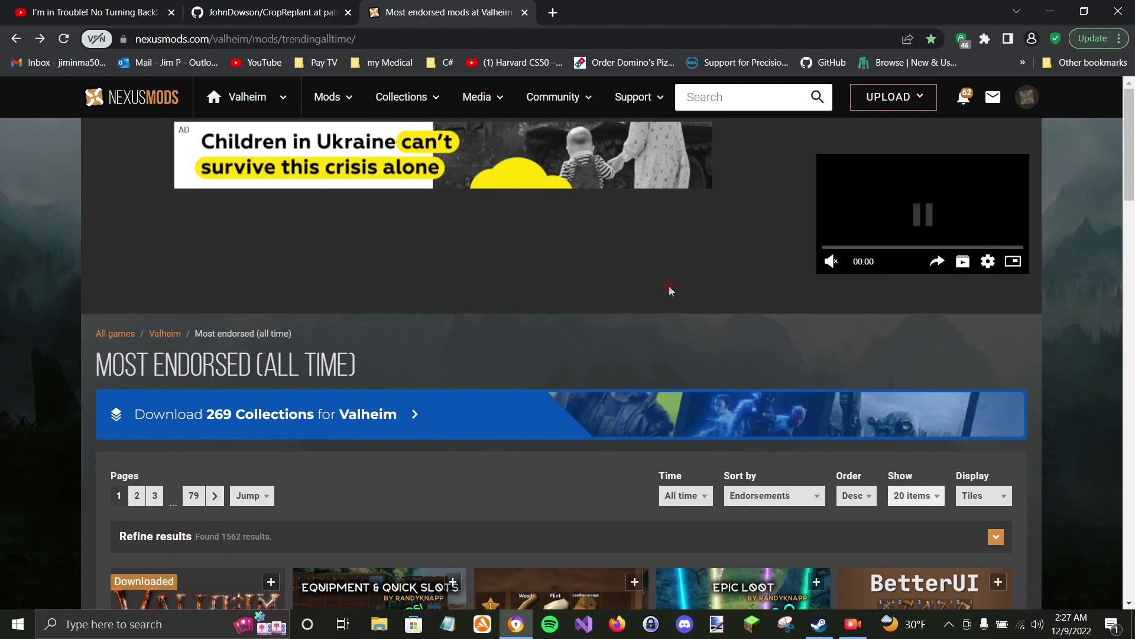
pyautogui.click(713, 92)
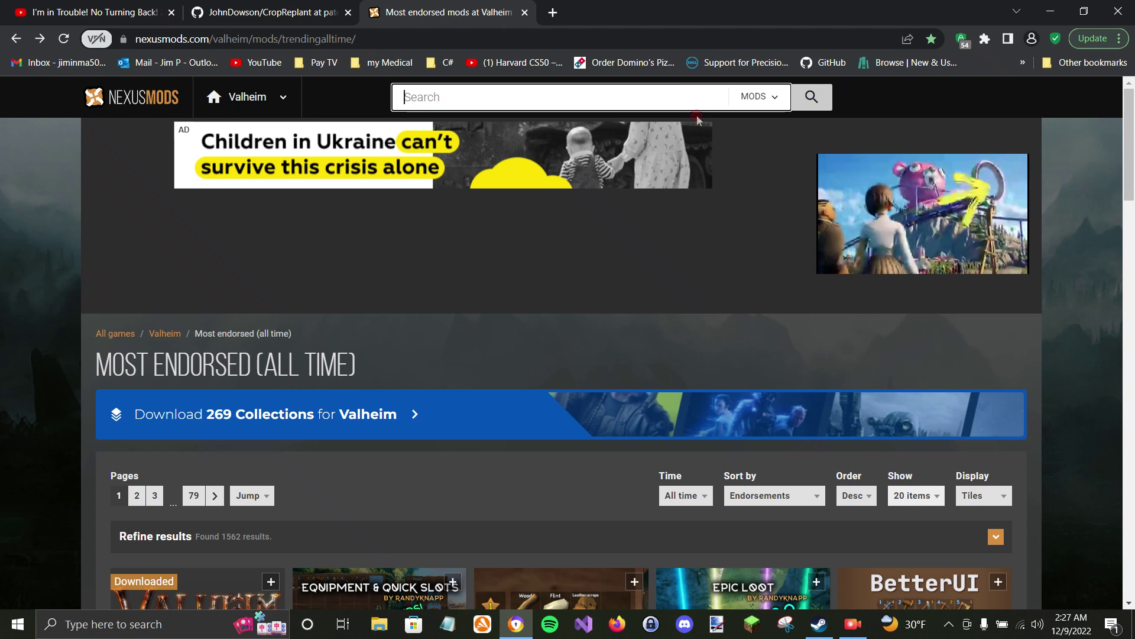
pyautogui.write('cro')
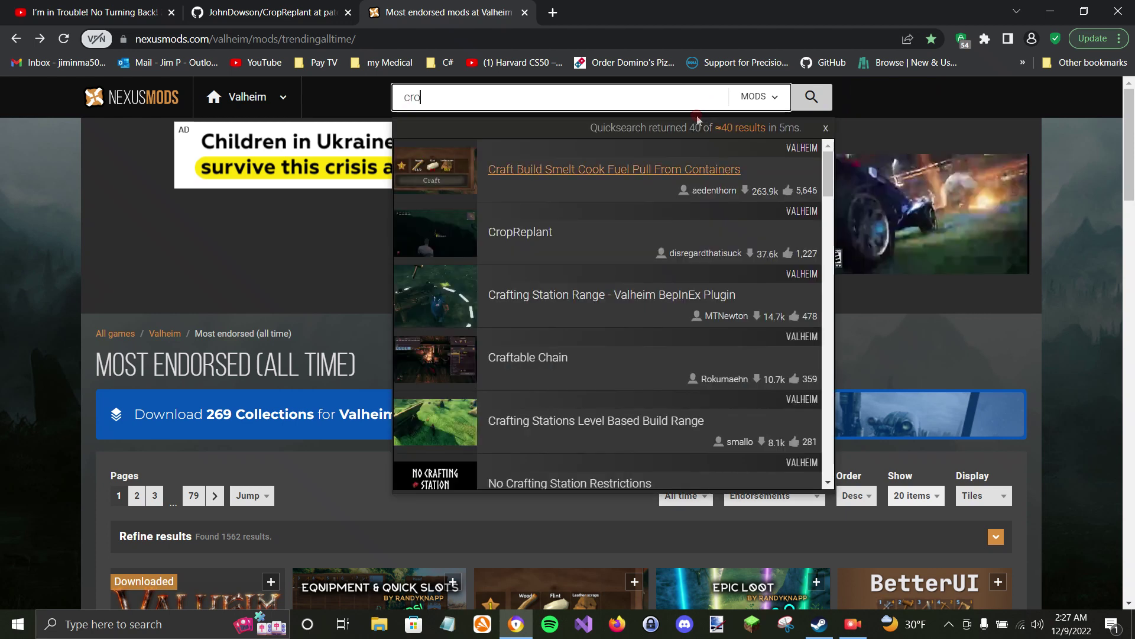
pyautogui.write('p')
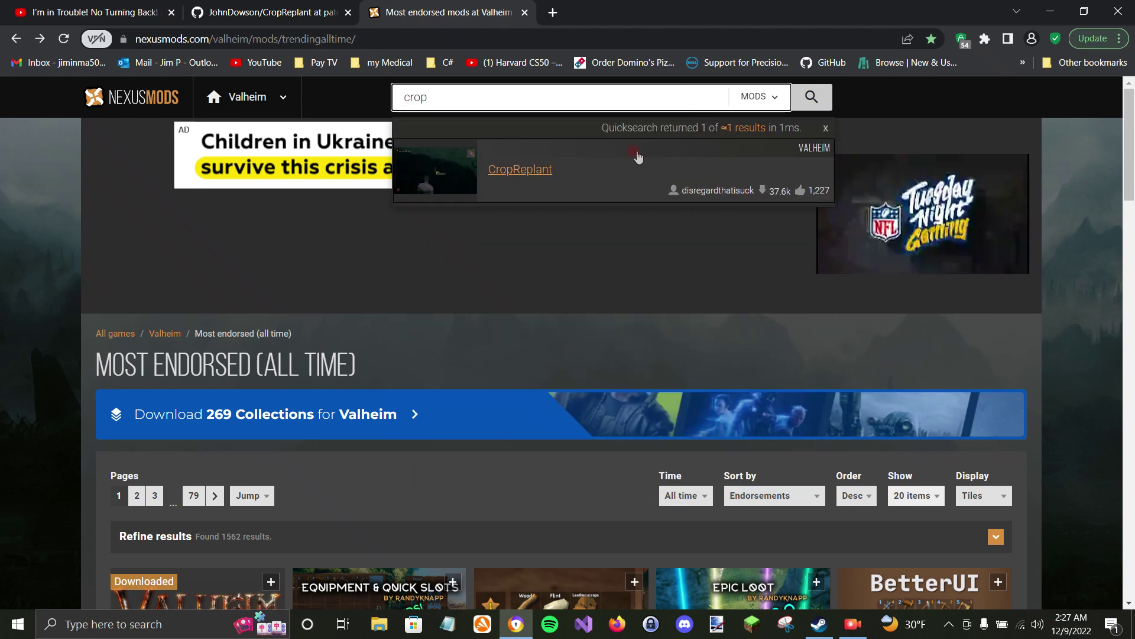
pyautogui.click(519, 175)
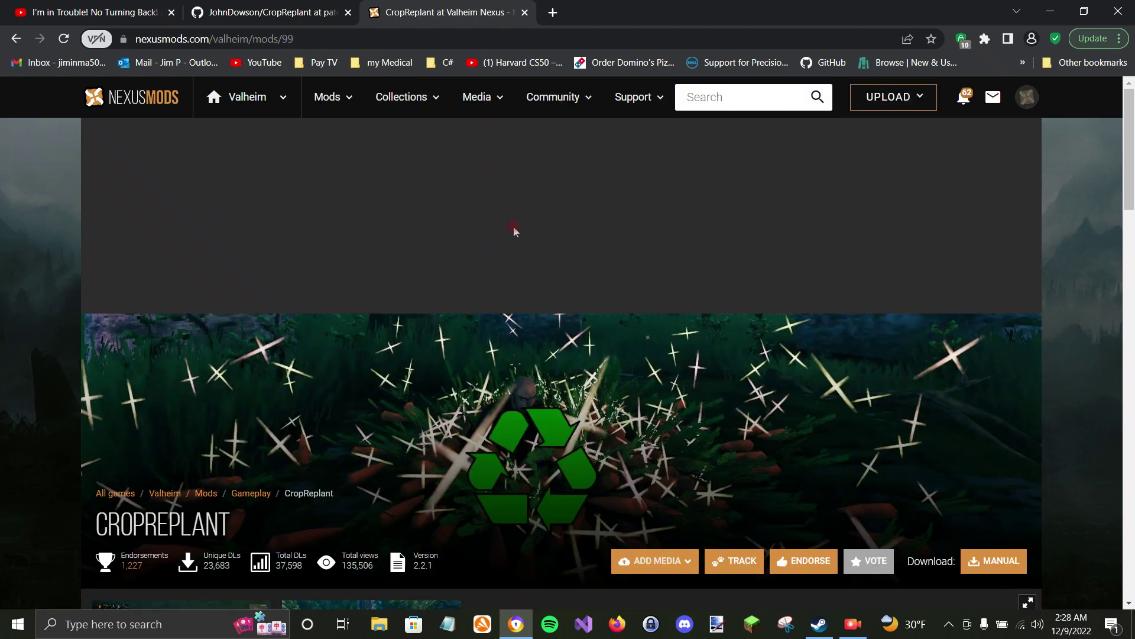
# Step: Go to CropReplant's downloadable files and request the manual download of PreciseRotation (JD edition)
pyautogui.scroll(-3, 335, 283)
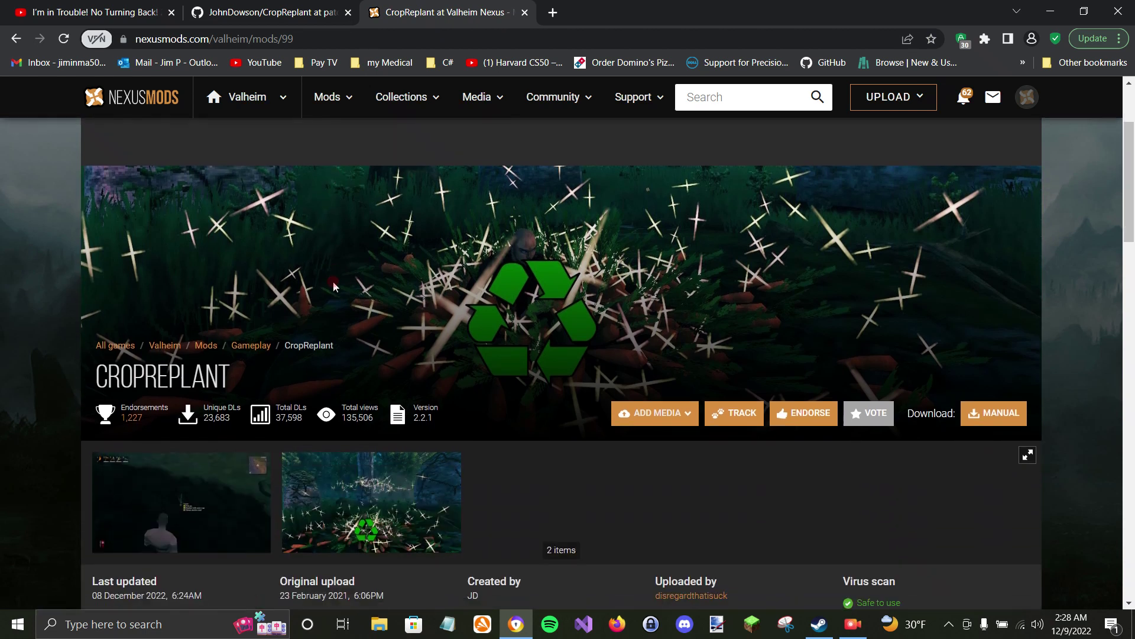
pyautogui.scroll(-2, 334, 287)
pyautogui.scroll(-2, 288, 256)
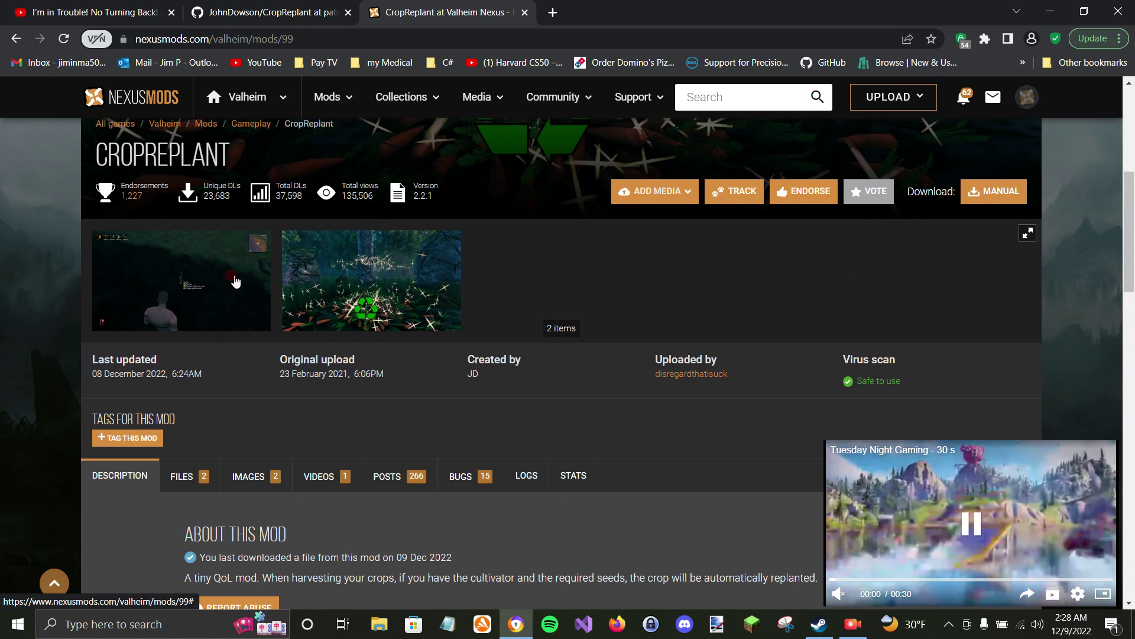
pyautogui.scroll(-2, 133, 296)
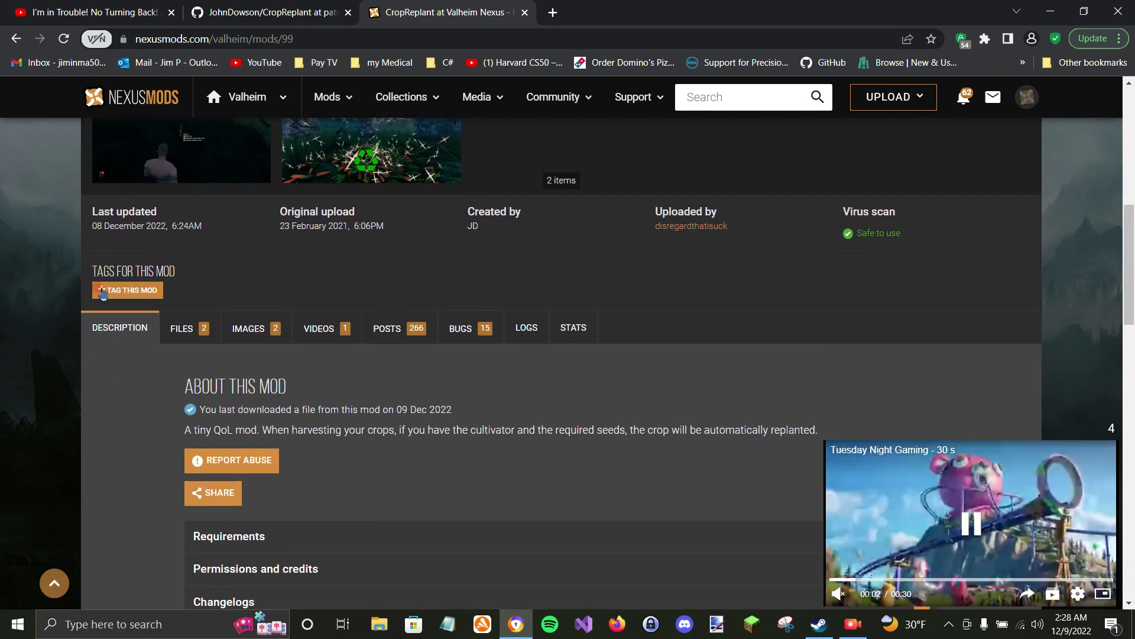
pyautogui.click(180, 332)
pyautogui.scroll(-5, 41, 405)
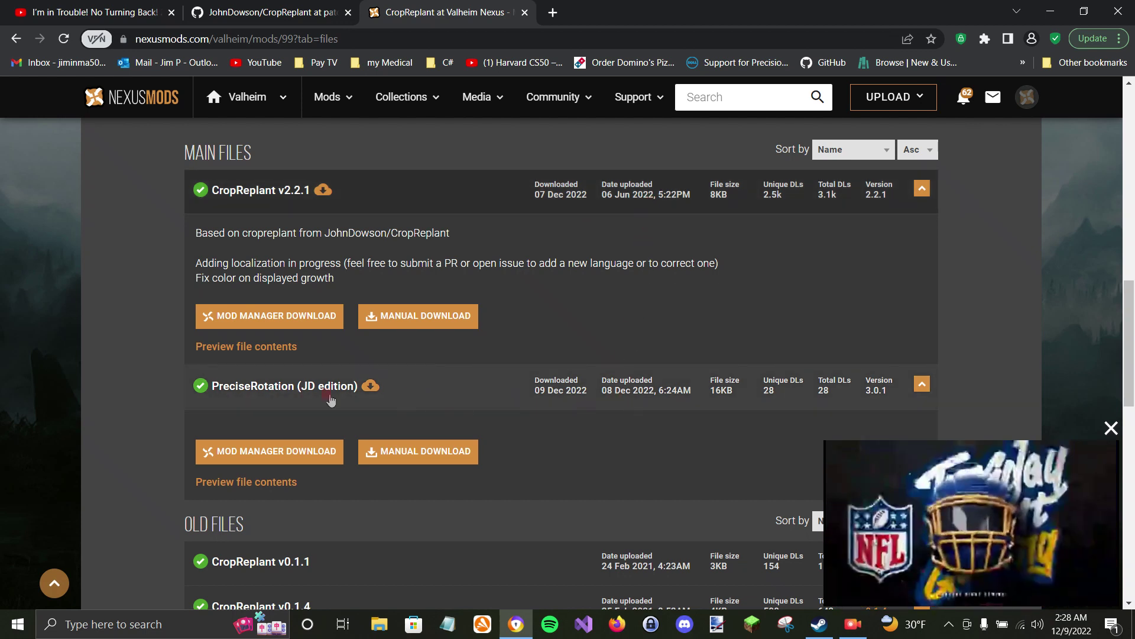
pyautogui.scroll(-1, 274, 410)
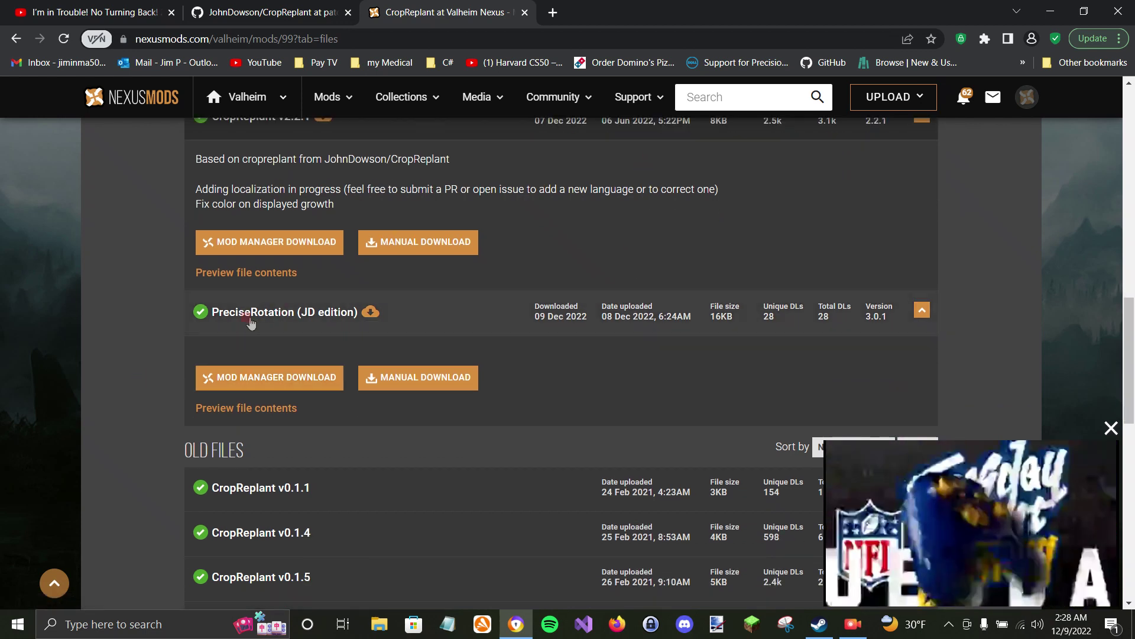
pyautogui.scroll(1, 310, 184)
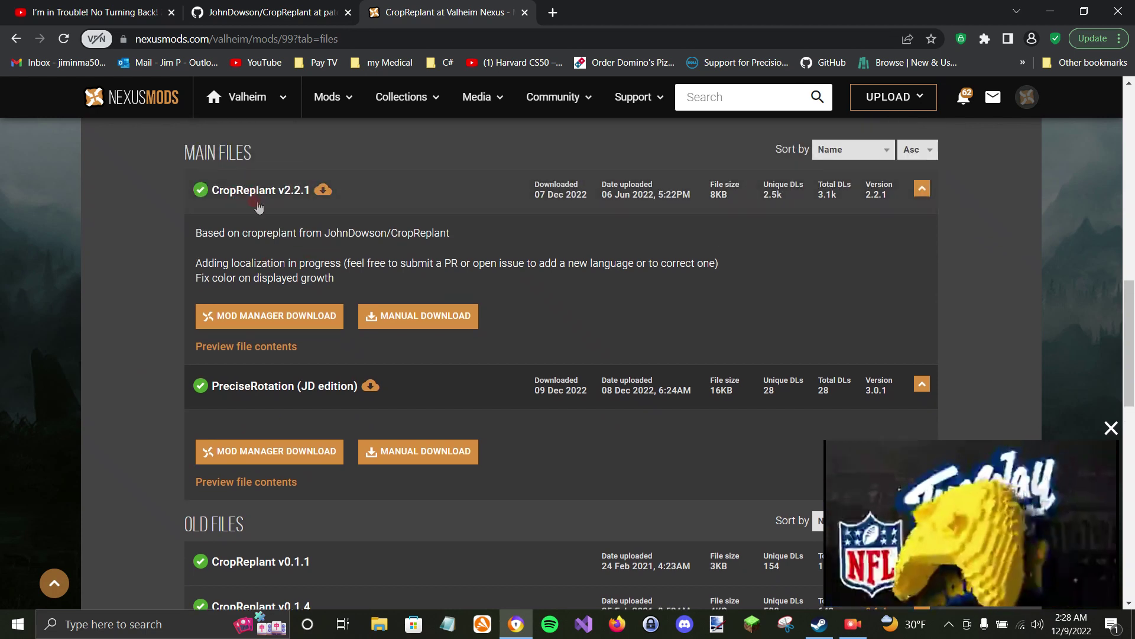
pyautogui.scroll(-1, 237, 249)
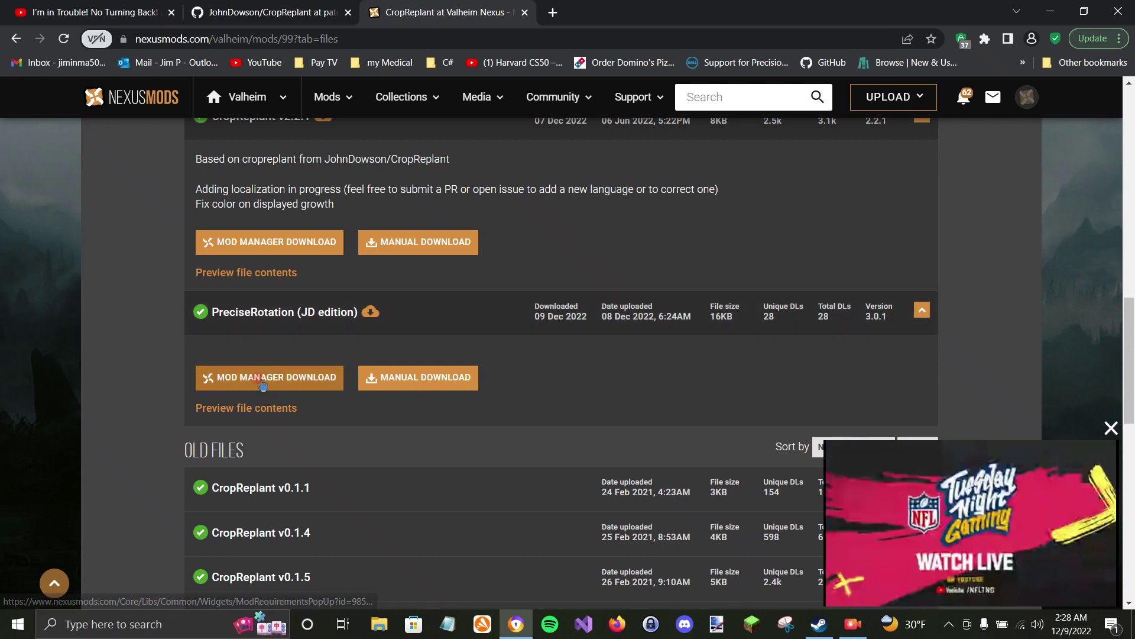
pyautogui.click(398, 378)
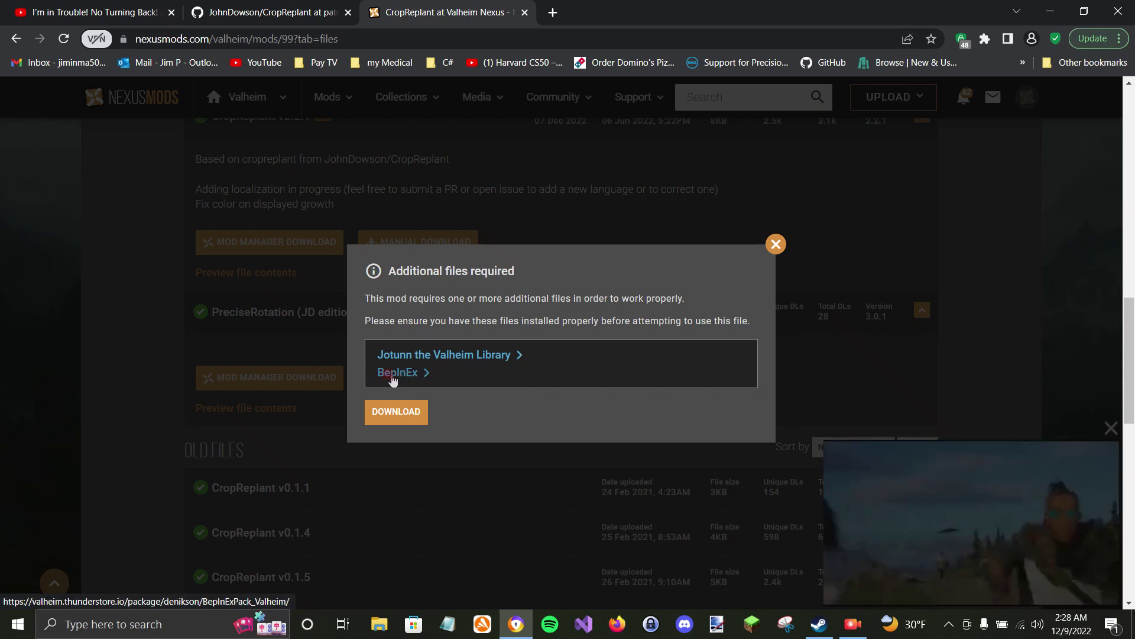
# Step: Open the required Jotunn the Valheim Library mod page and view its downloadable files
pyautogui.click(449, 357)
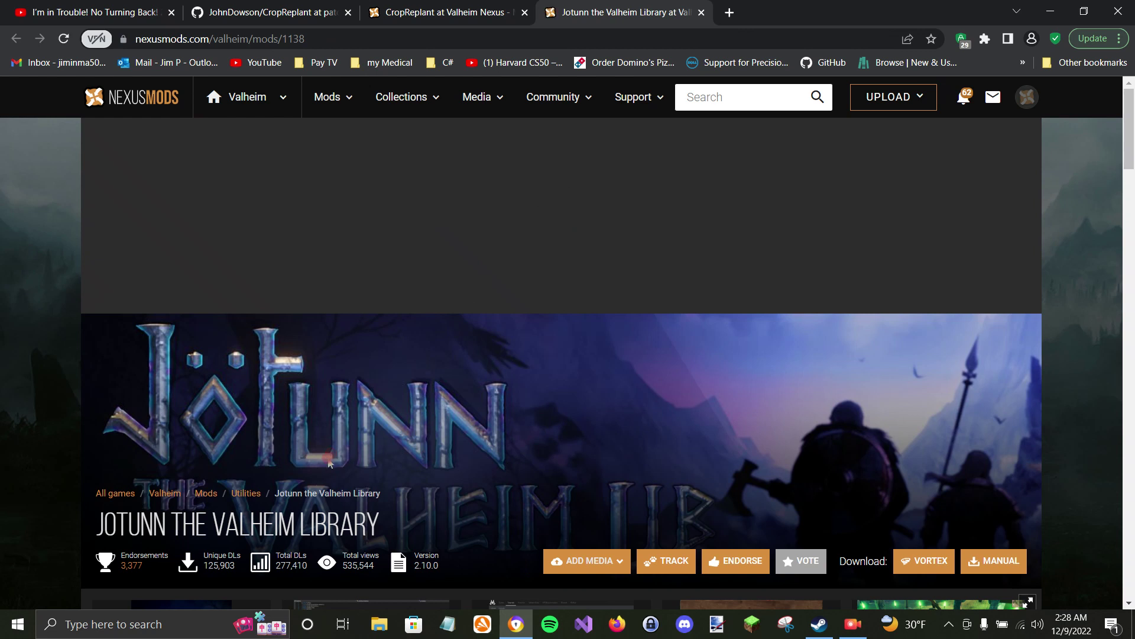
pyautogui.scroll(-3, 329, 464)
pyautogui.scroll(-3, 245, 429)
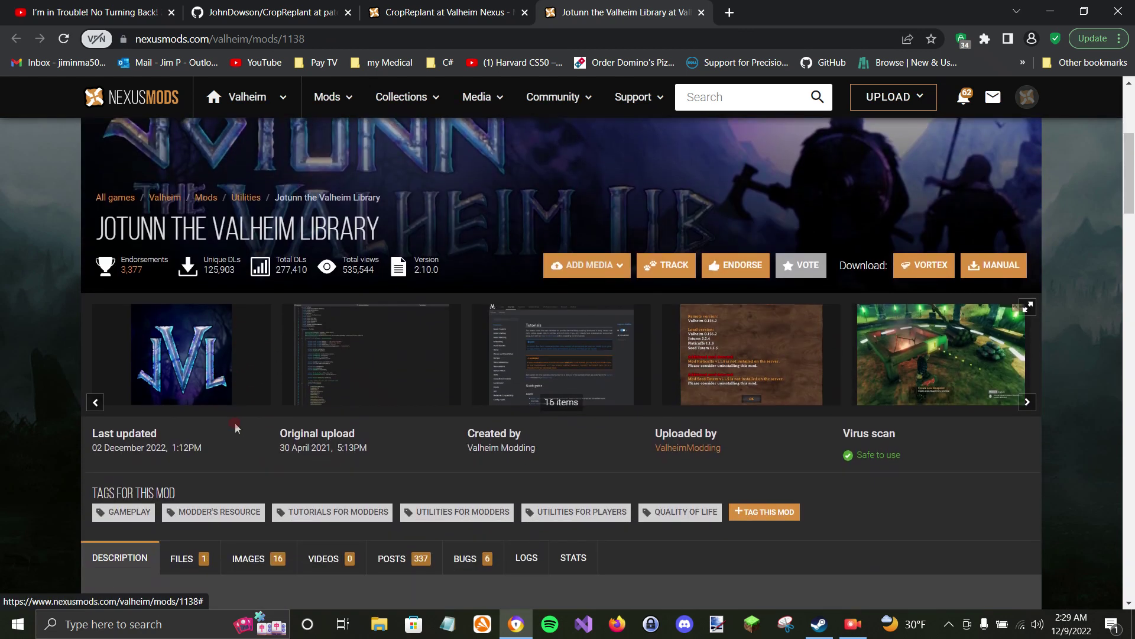
pyautogui.click(172, 414)
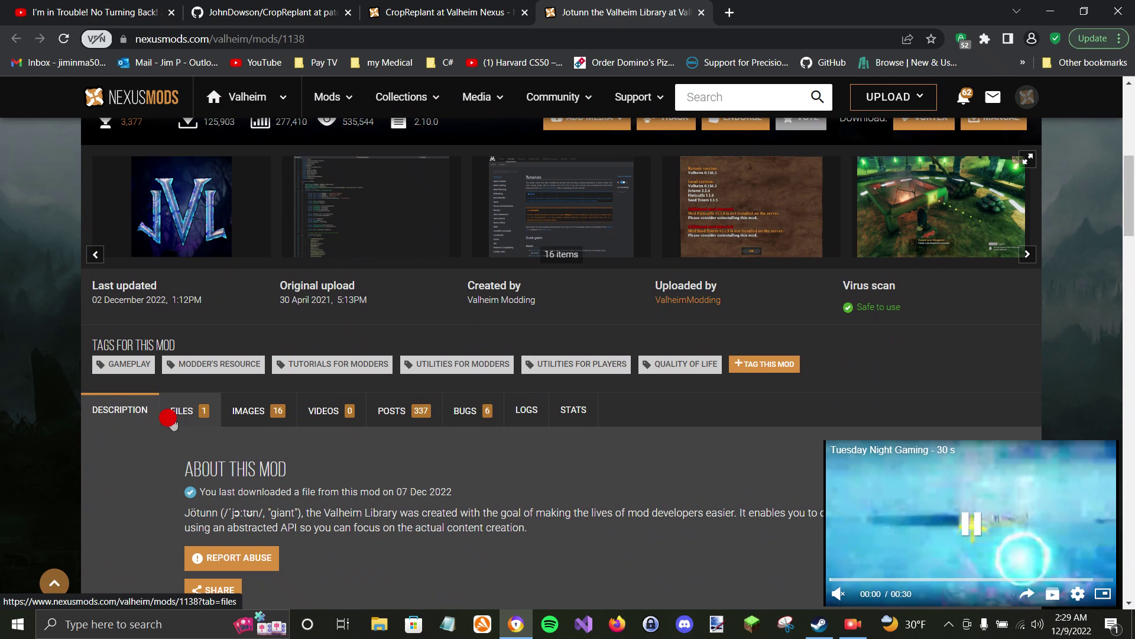
pyautogui.scroll(-1, 28, 422)
pyautogui.scroll(-2, 41, 408)
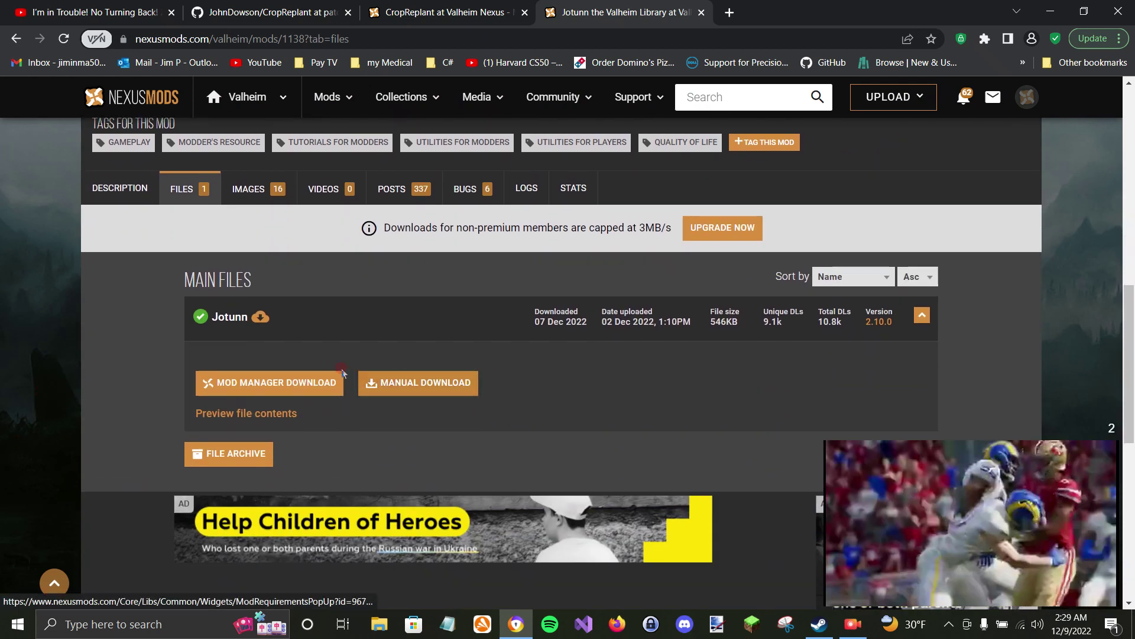
pyautogui.scroll(5, 675, 256)
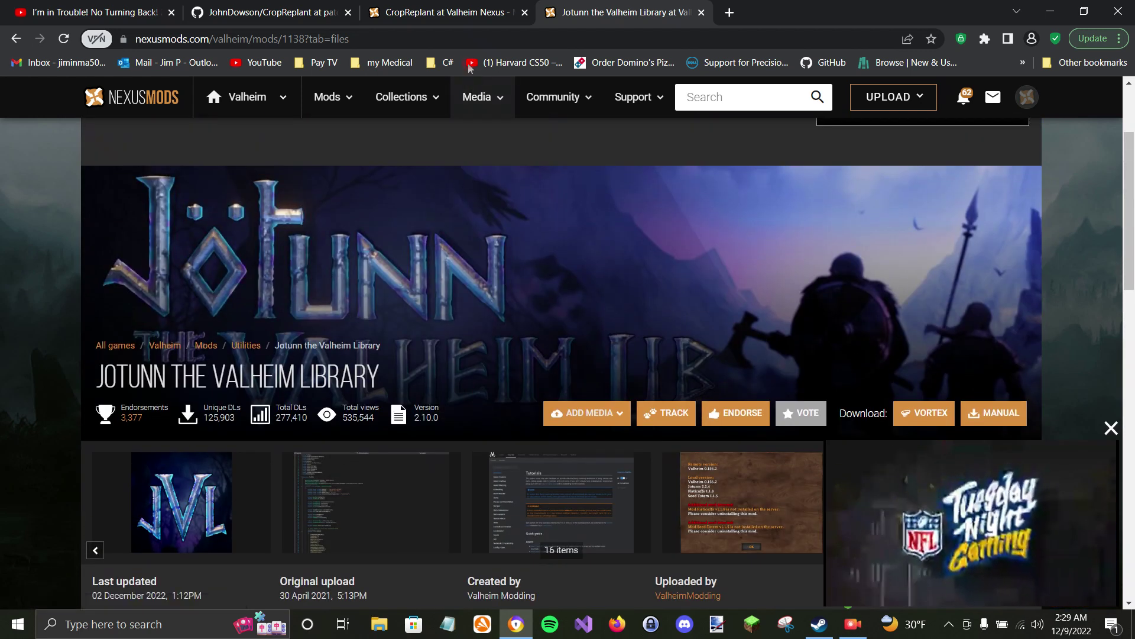
# Step: Return to the CropReplant page and continue to the free download option for PreciseRotation (JD edition)
pyautogui.click(430, 10)
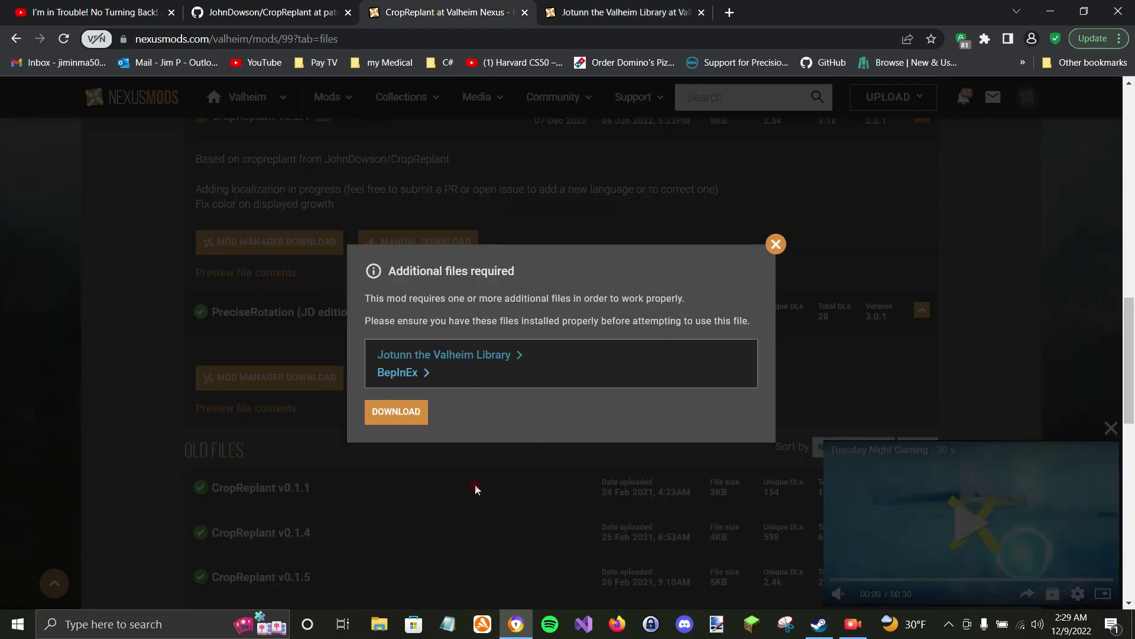
pyautogui.click(404, 415)
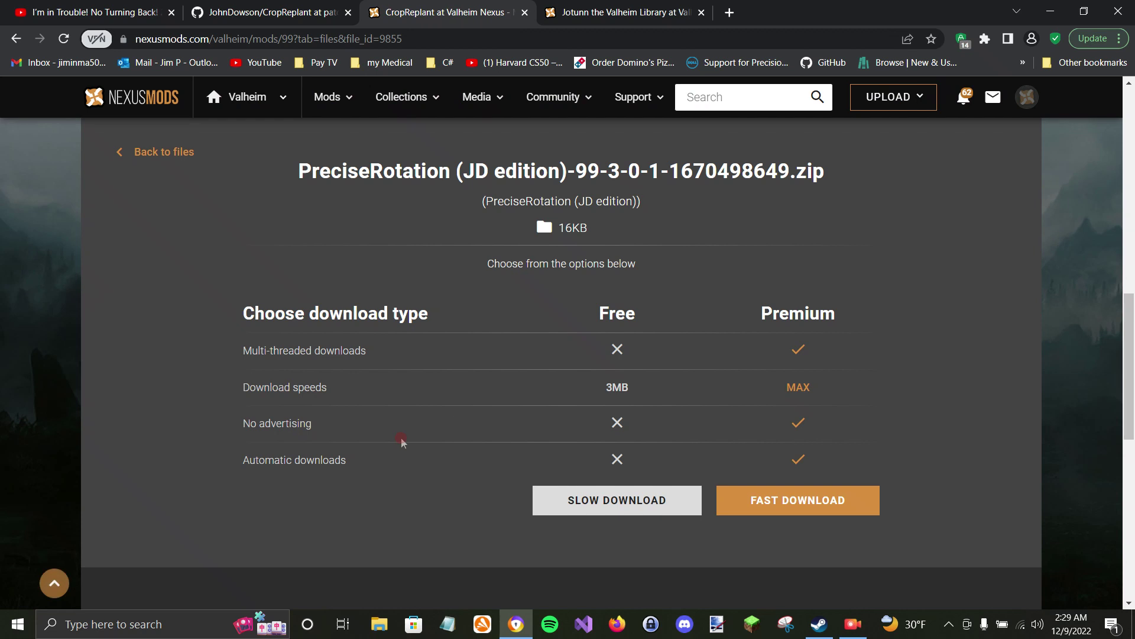
pyautogui.click(609, 504)
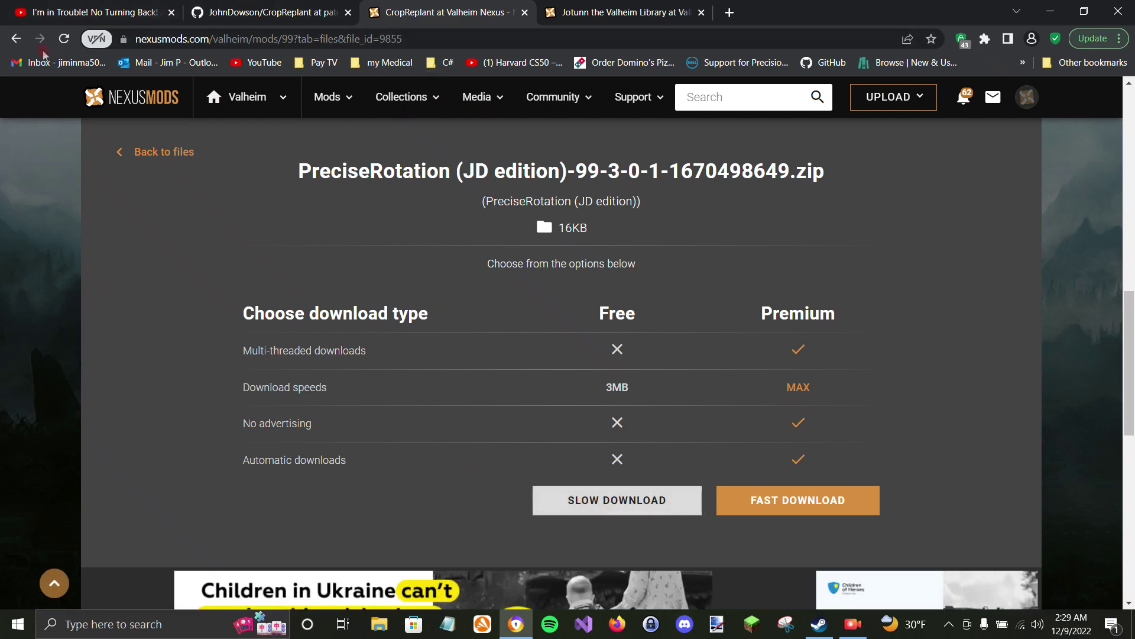
# Step: Minimize the browser and point out the ValheimPlus, FarmGrid, PreciseRotation and Jotunn mod folders on the desktop
pyautogui.click(1048, 10)
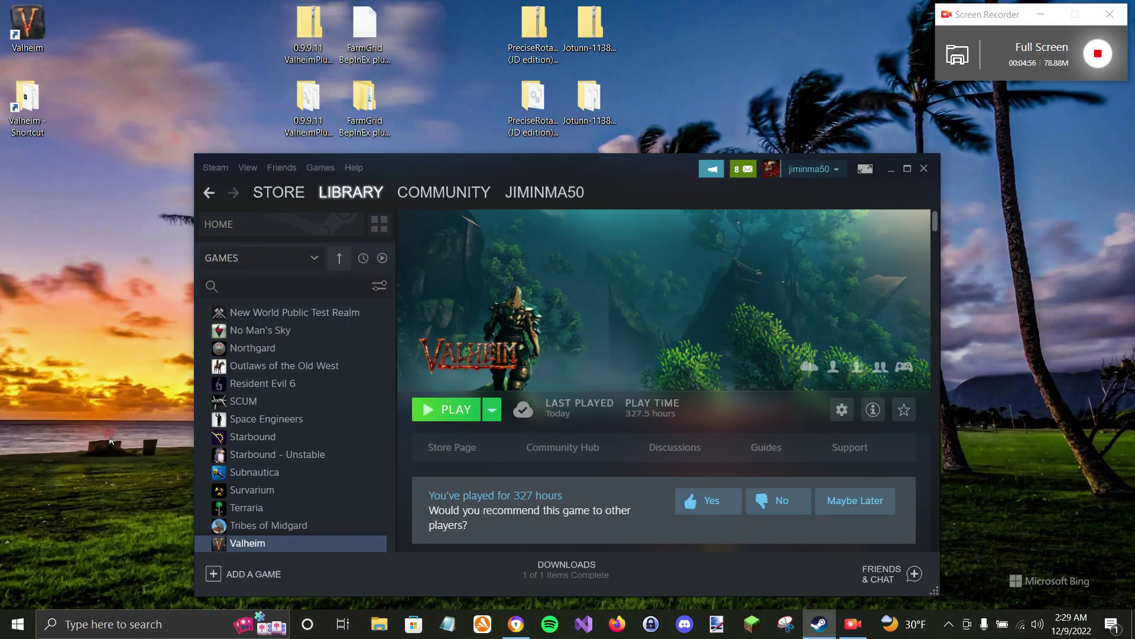
pyautogui.click(276, 31)
pyautogui.click(308, 25)
pyautogui.click(304, 97)
pyautogui.click(363, 99)
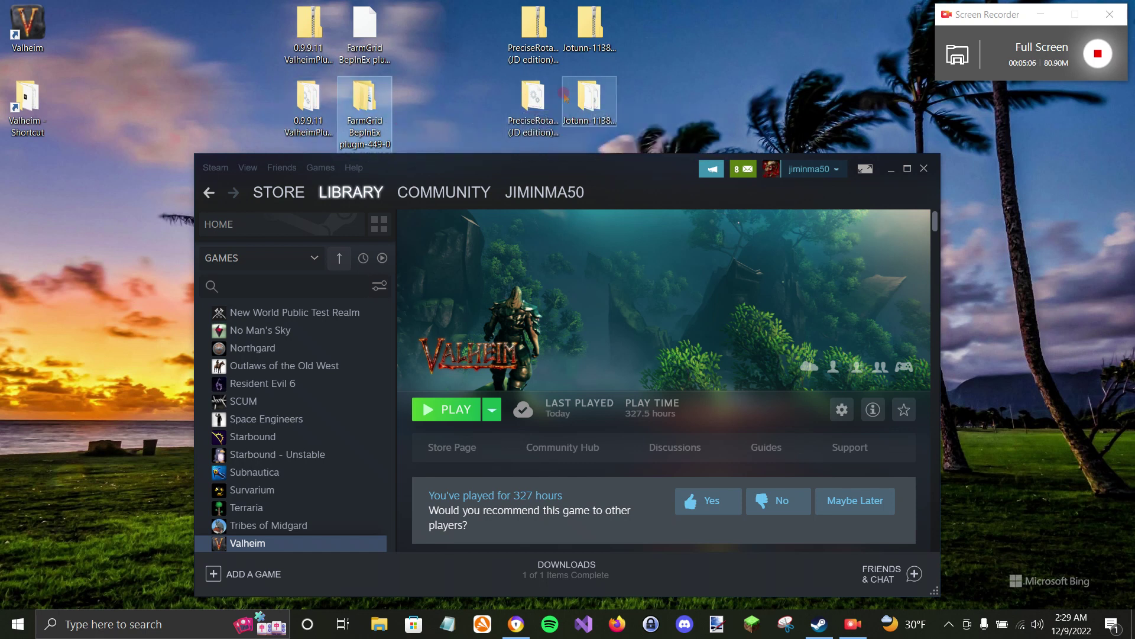
pyautogui.click(538, 94)
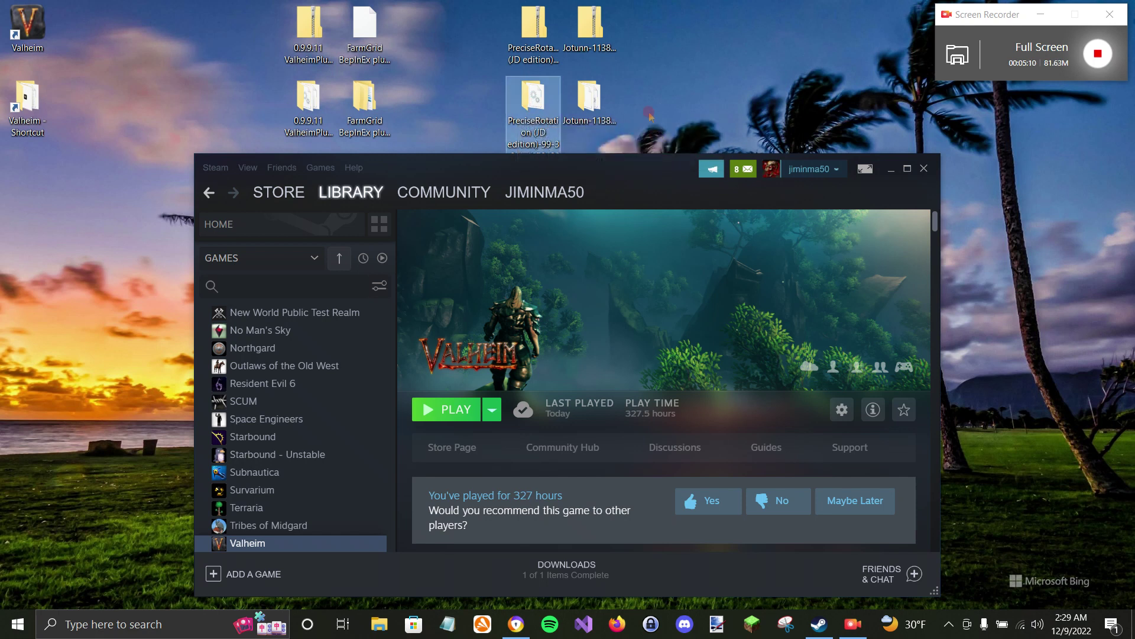
pyautogui.click(589, 101)
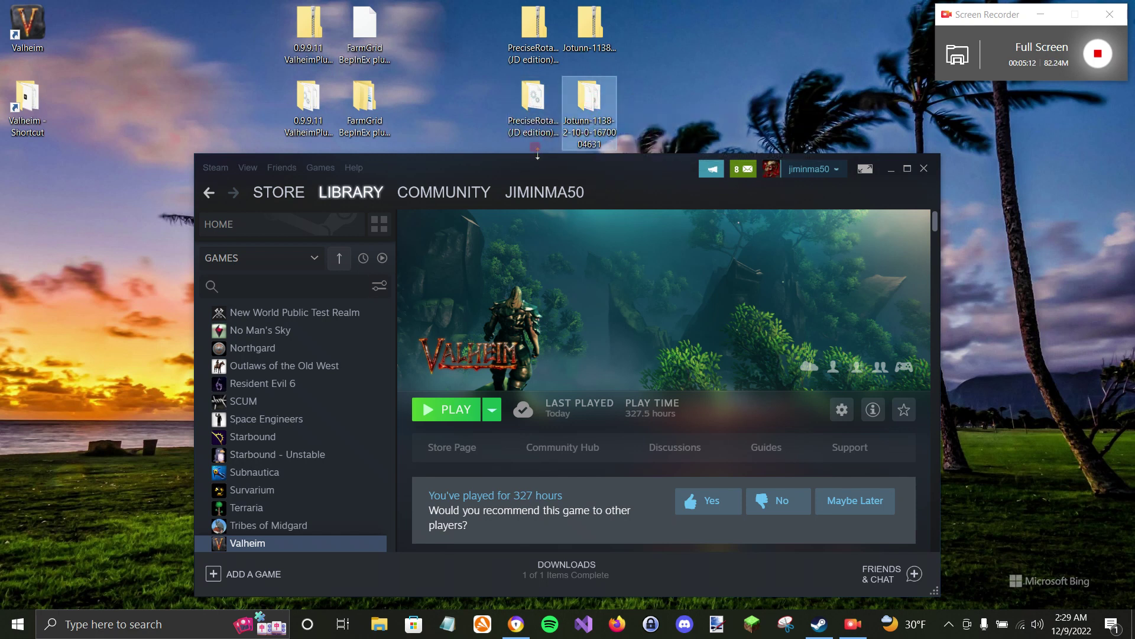
# Step: Minimize Steam, open the Valheim game folder from its desktop shortcut, and move its window below the desktop icons
pyautogui.click(889, 170)
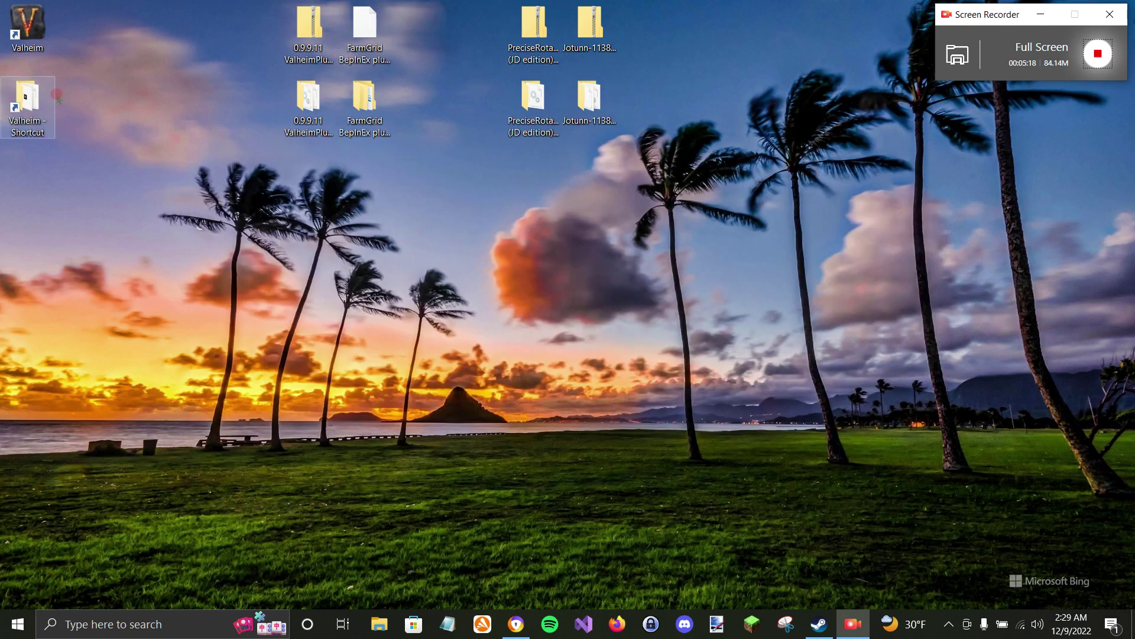
pyautogui.click(29, 96)
pyautogui.doubleClick(29, 97)
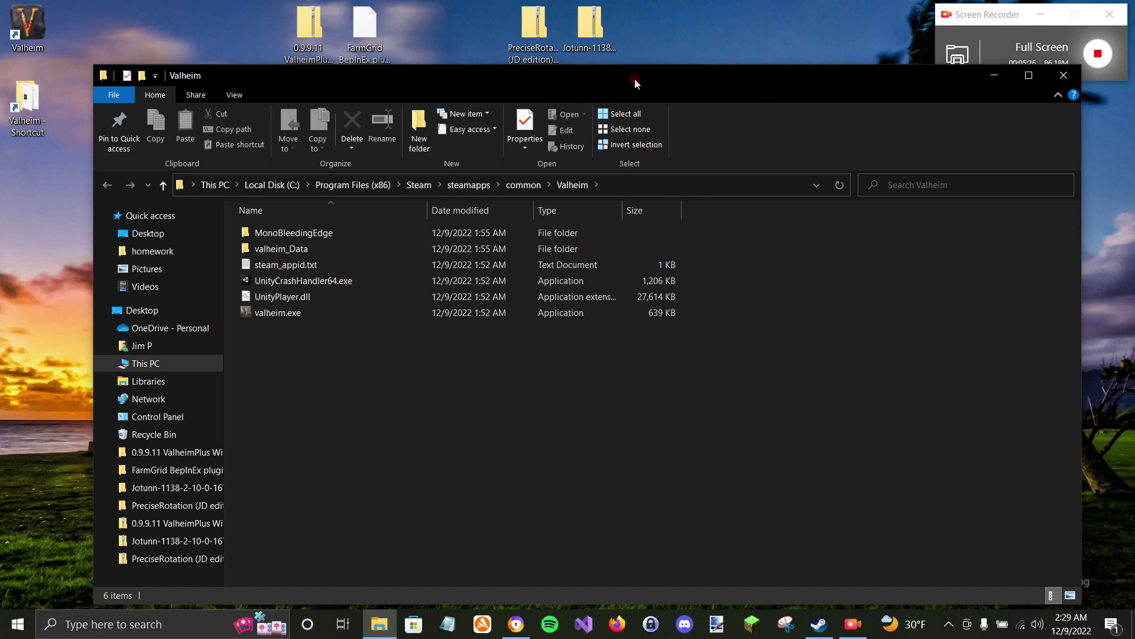
pyautogui.moveTo(652, 67); pyautogui.dragTo(652, 207)
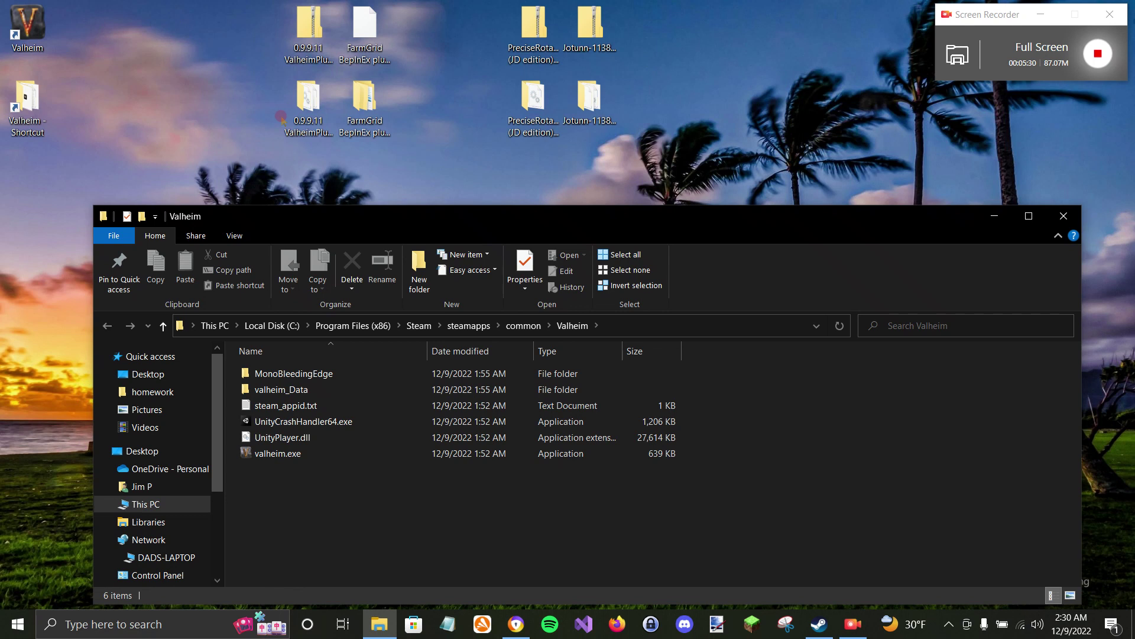
# Step: Open the extracted 0.9.9.11 ValheimPlus Windows Client folder and copy all of its contents
pyautogui.click(312, 95)
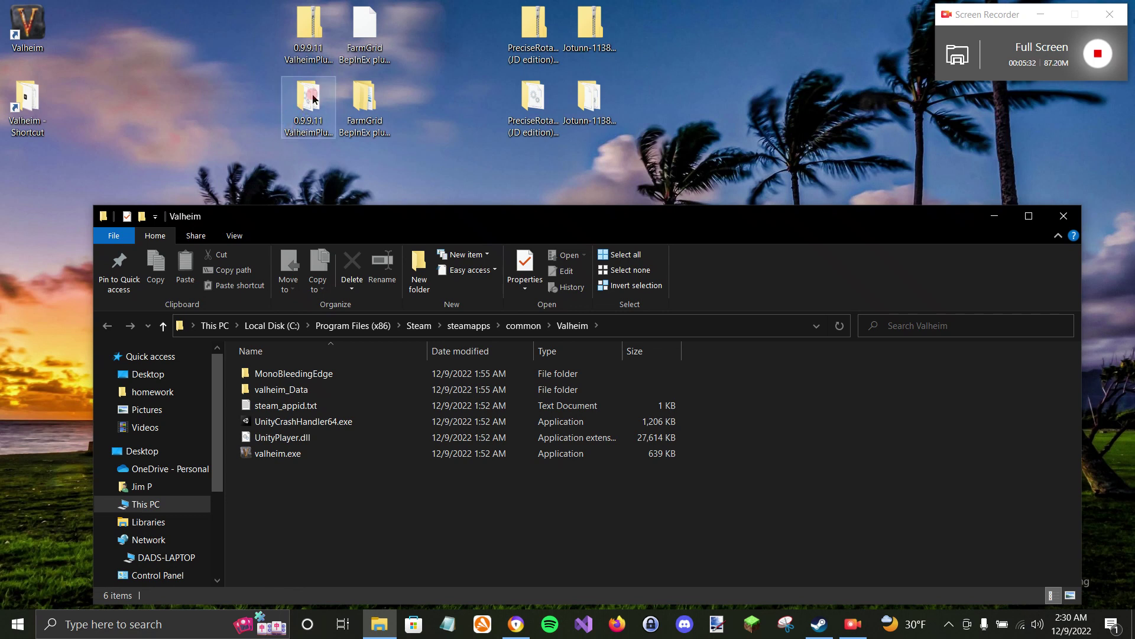
pyautogui.doubleClick(312, 96)
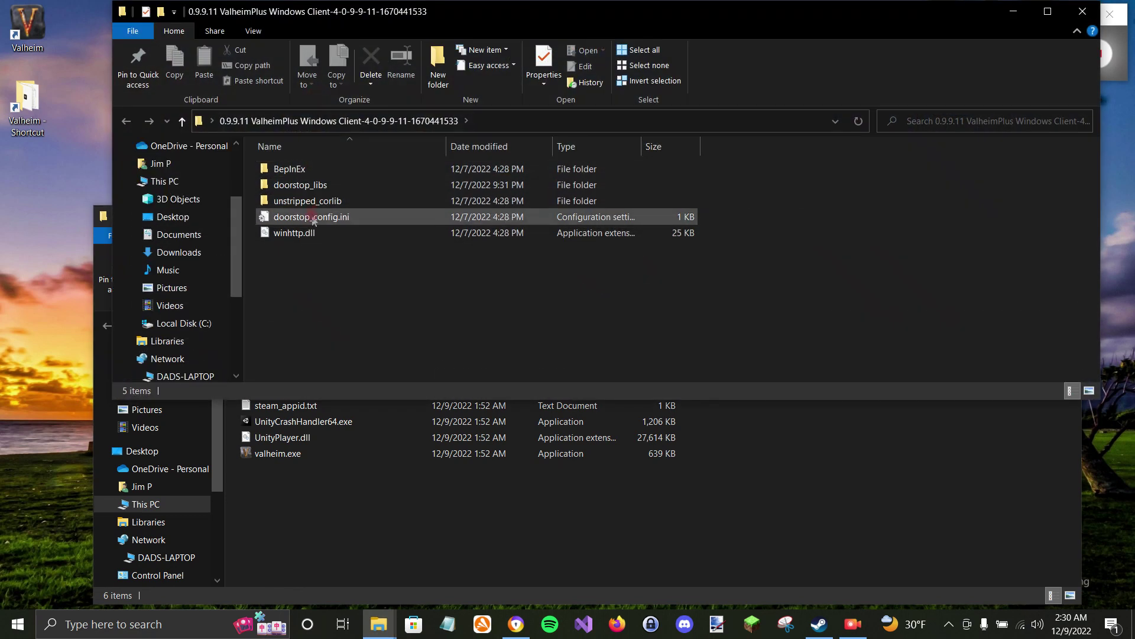
pyautogui.click(312, 217)
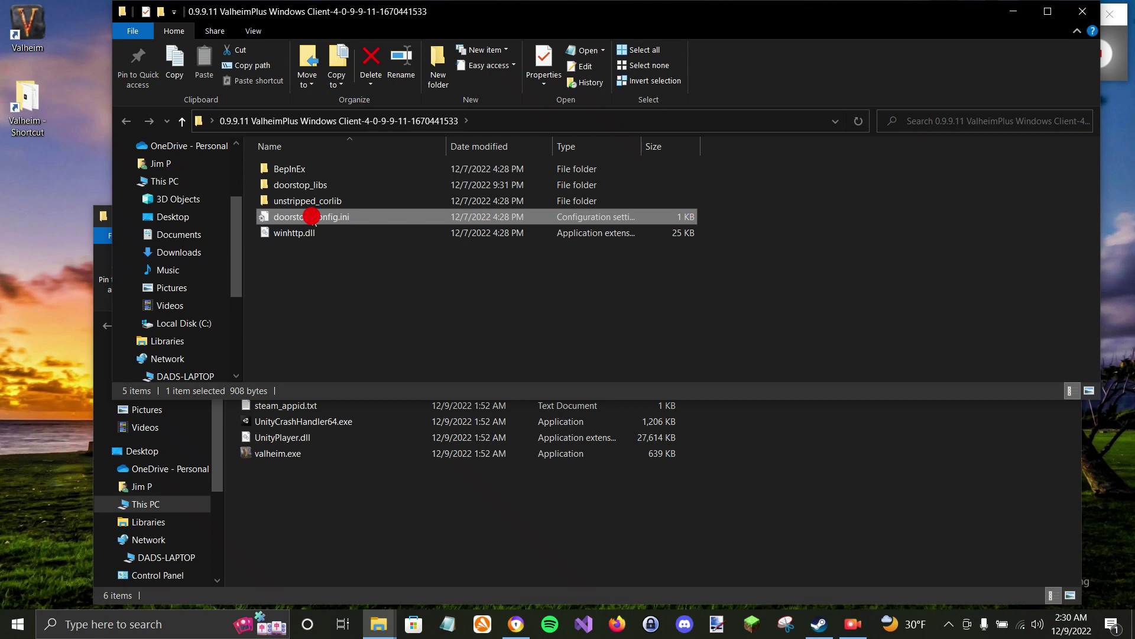
pyautogui.hotkey('ctrl', 'a')
pyautogui.hotkey('ctrl', 'c')
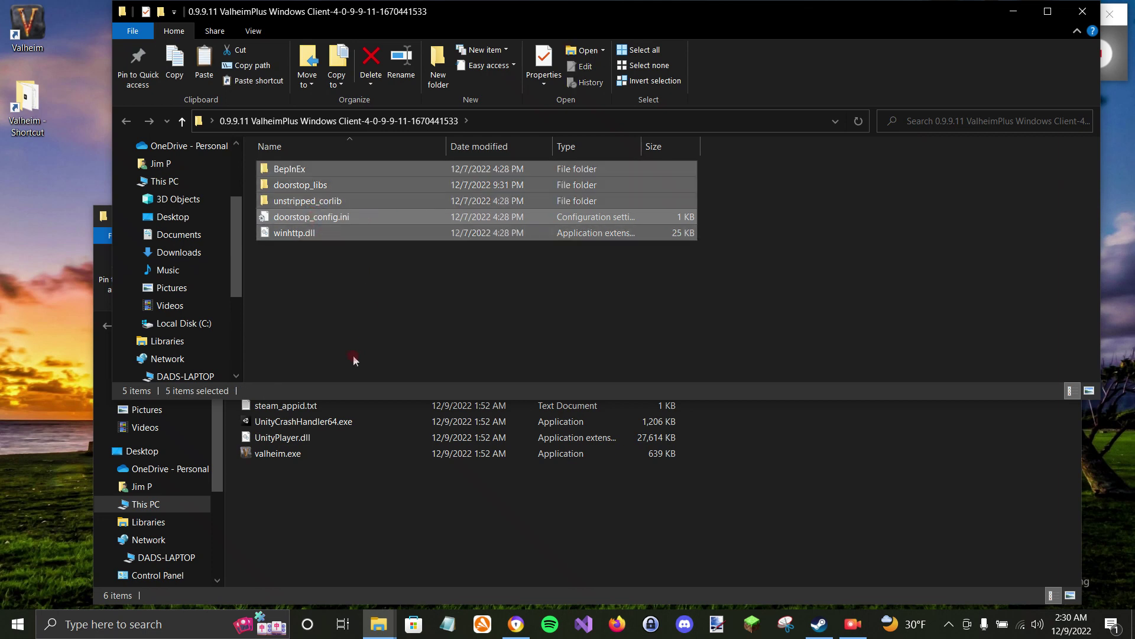
# Step: Paste the copied ValheimPlus files and folders into the Valheim game folder
pyautogui.click(317, 526)
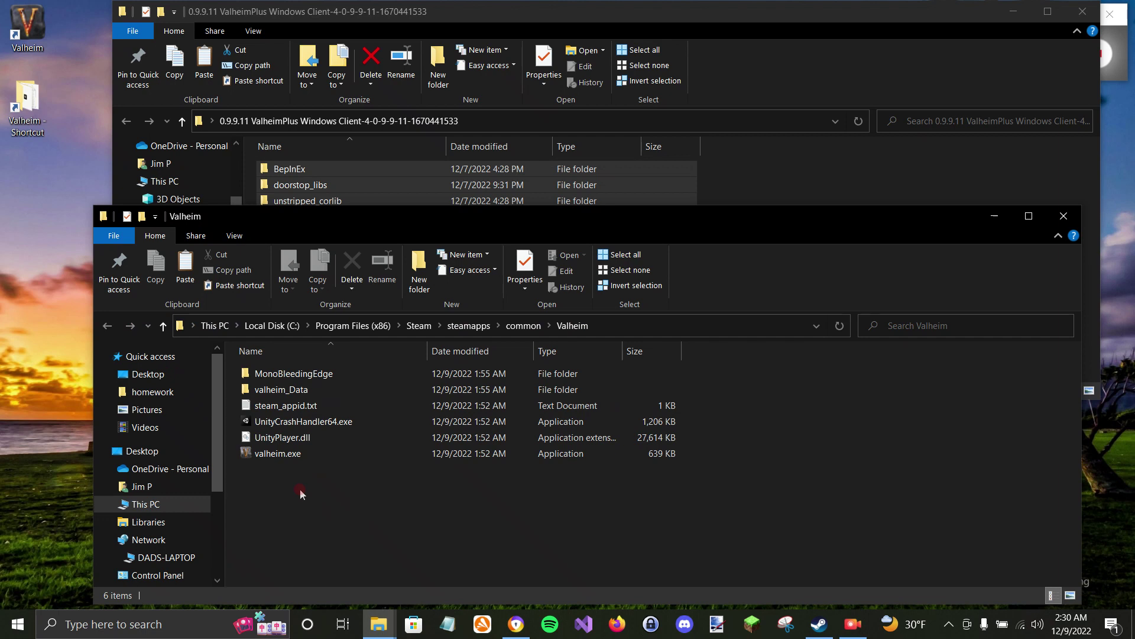
pyautogui.hotkey('ctrl', 'v')
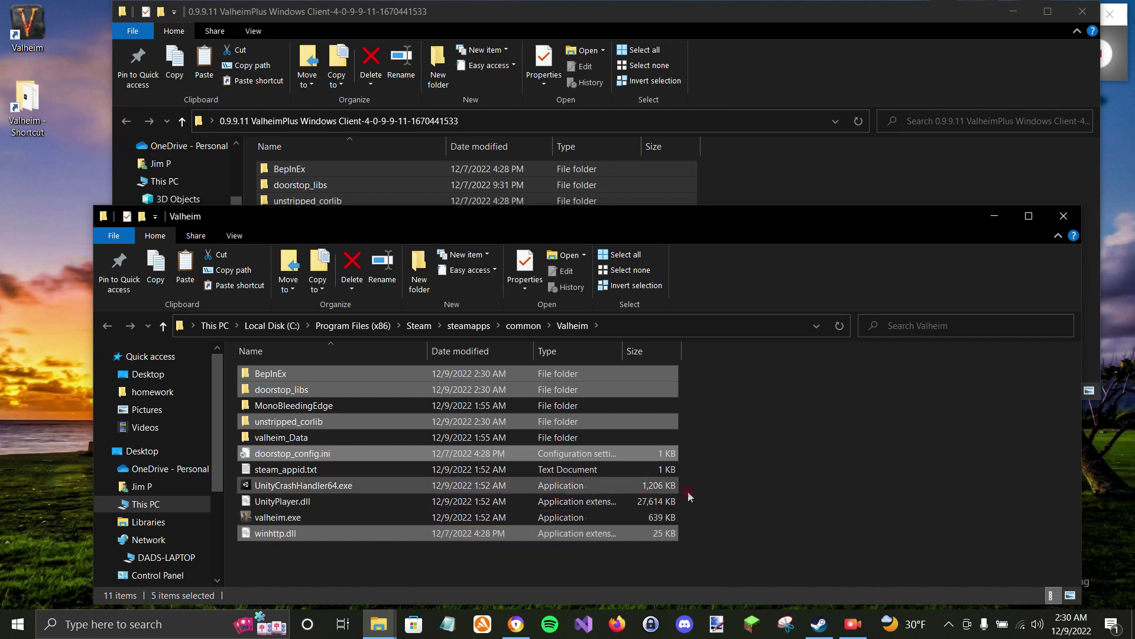
pyautogui.click(793, 449)
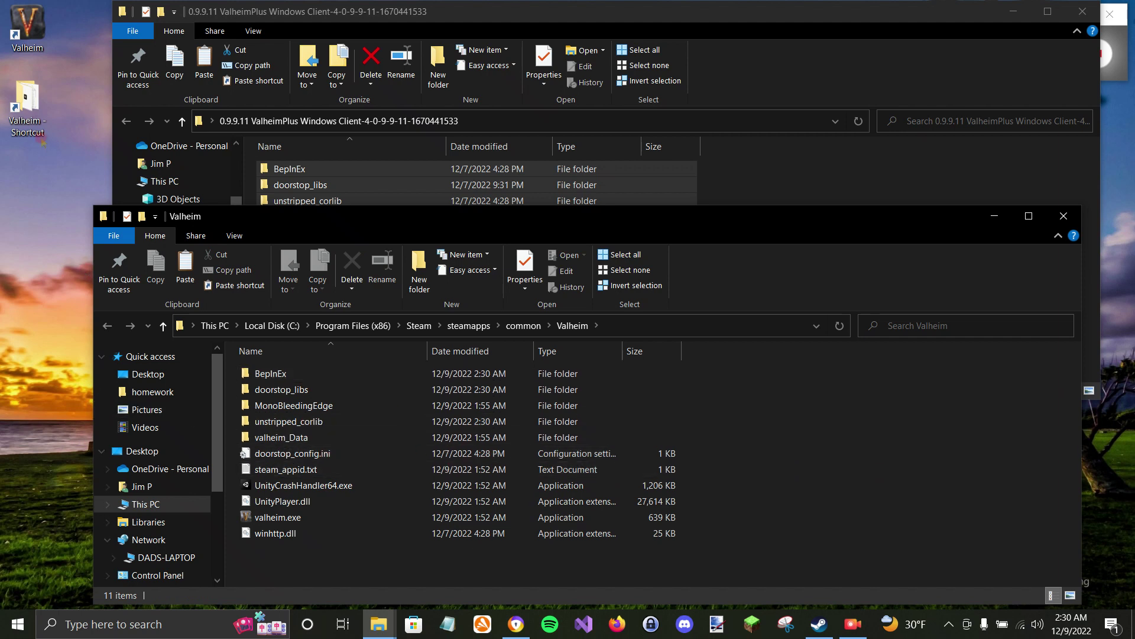
# Step: Close the ValheimPlus source folder window and open the BepInEx plugins folder inside the Valheim game folder
pyautogui.click(27, 204)
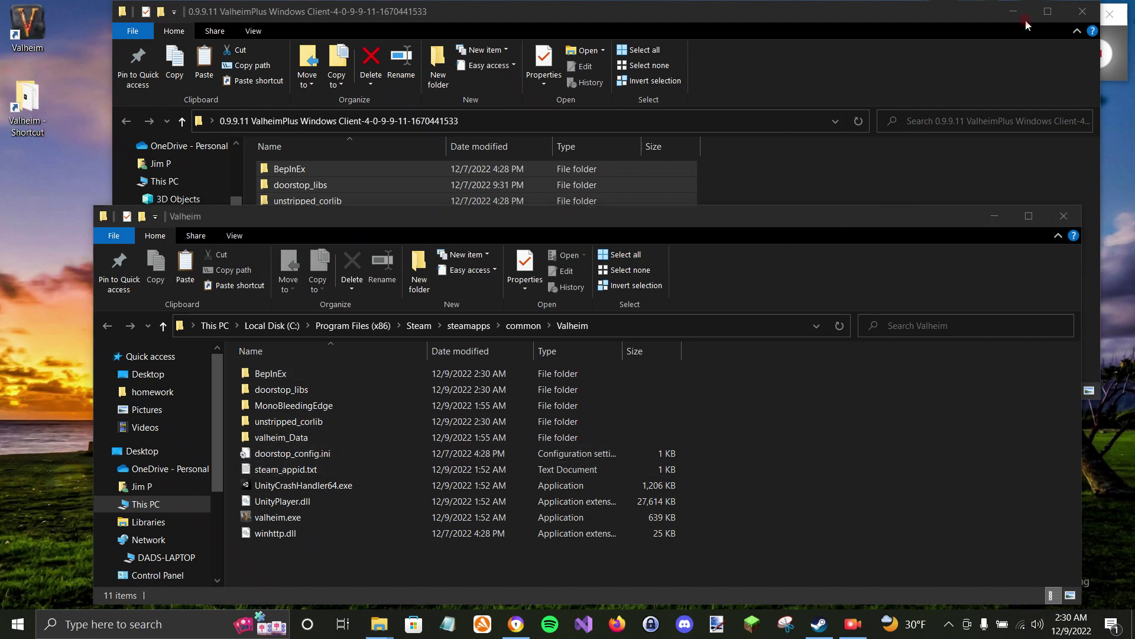
pyautogui.click(1082, 11)
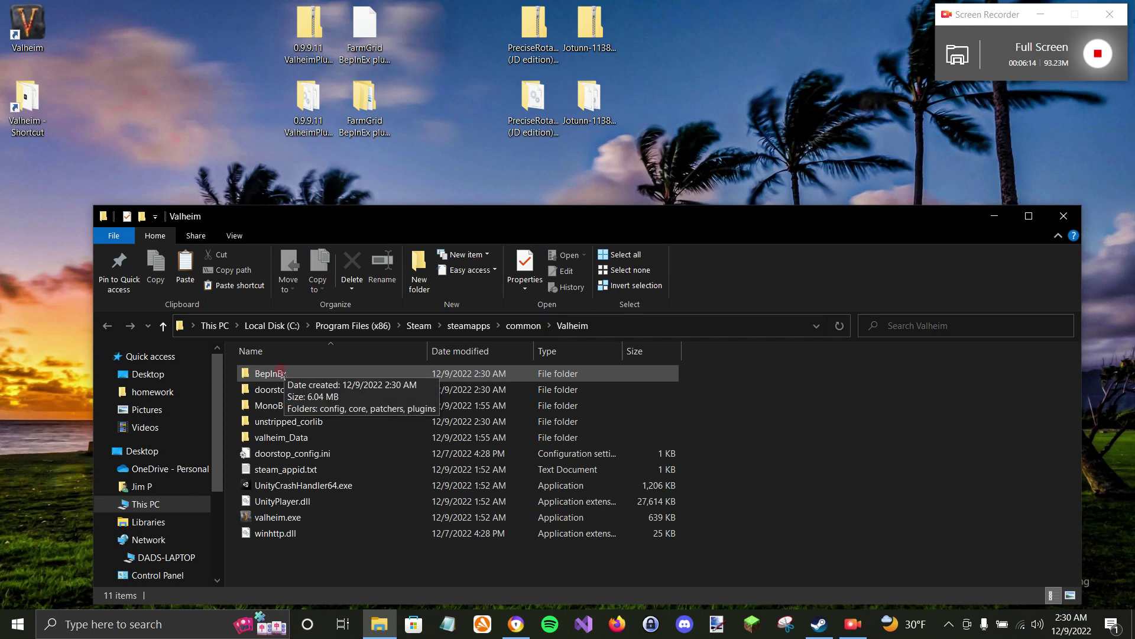
pyautogui.doubleClick(283, 375)
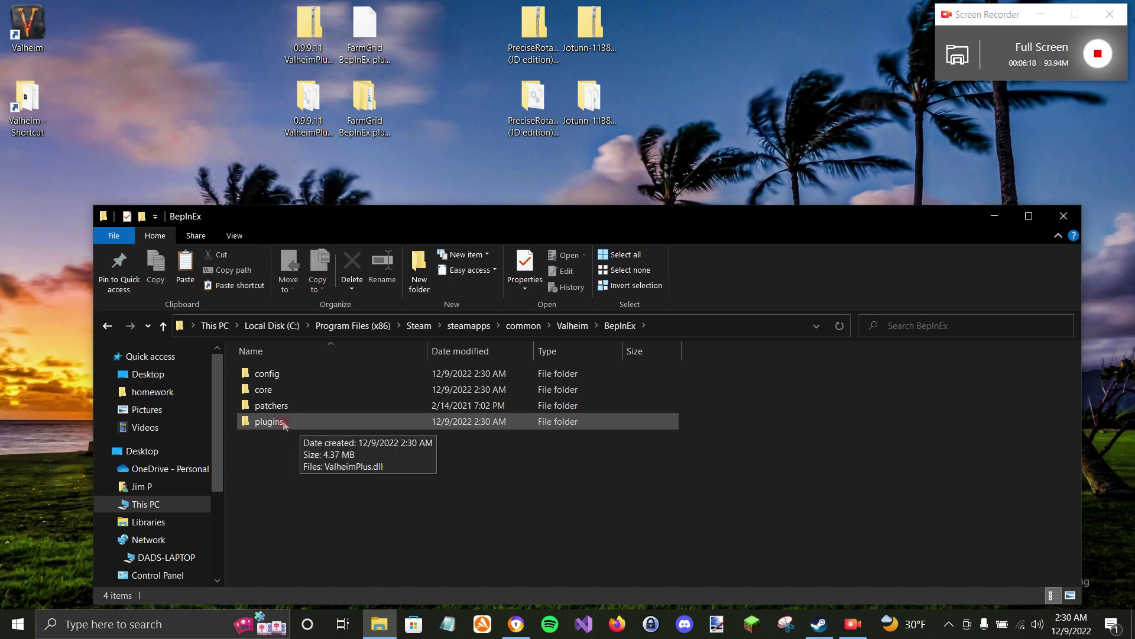
pyautogui.doubleClick(281, 423)
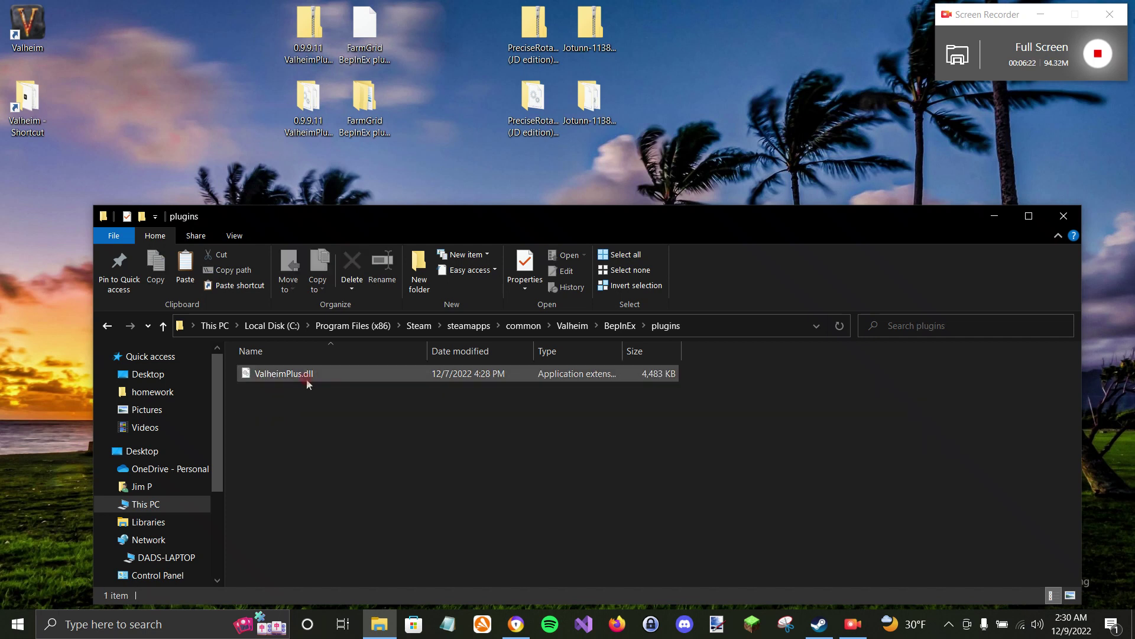
# Step: Copy FarmGrid.dll from the BepInEx plugins subfolder of the extracted FarmGrid mod folder on the desktop
pyautogui.doubleClick(358, 99)
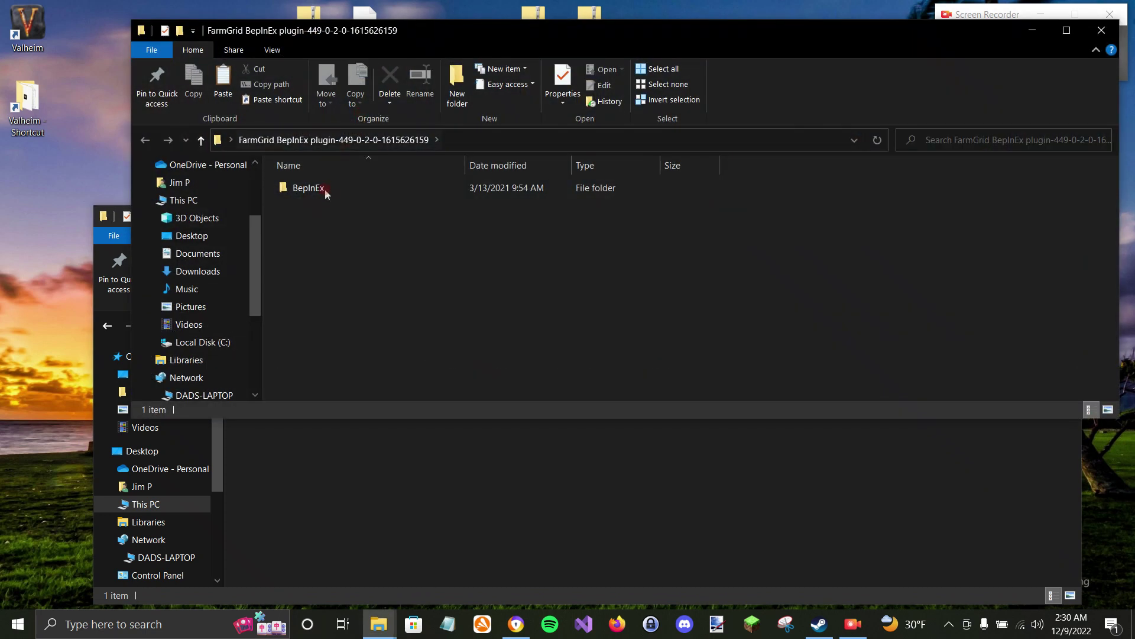
pyautogui.doubleClick(308, 187)
pyautogui.doubleClick(327, 188)
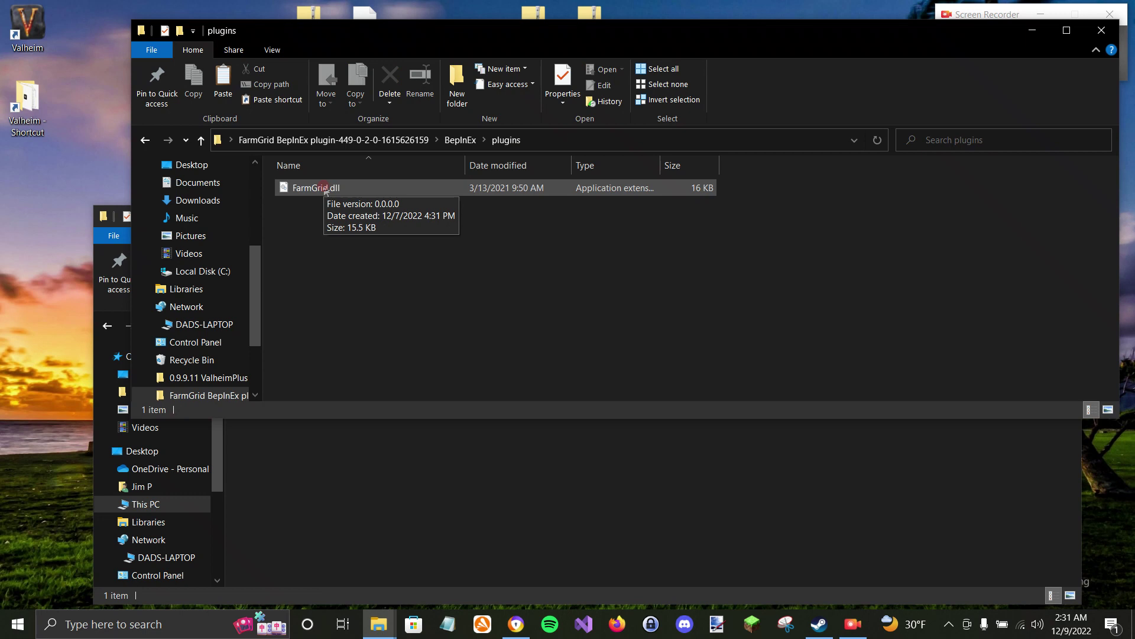
pyautogui.rightClick(325, 189)
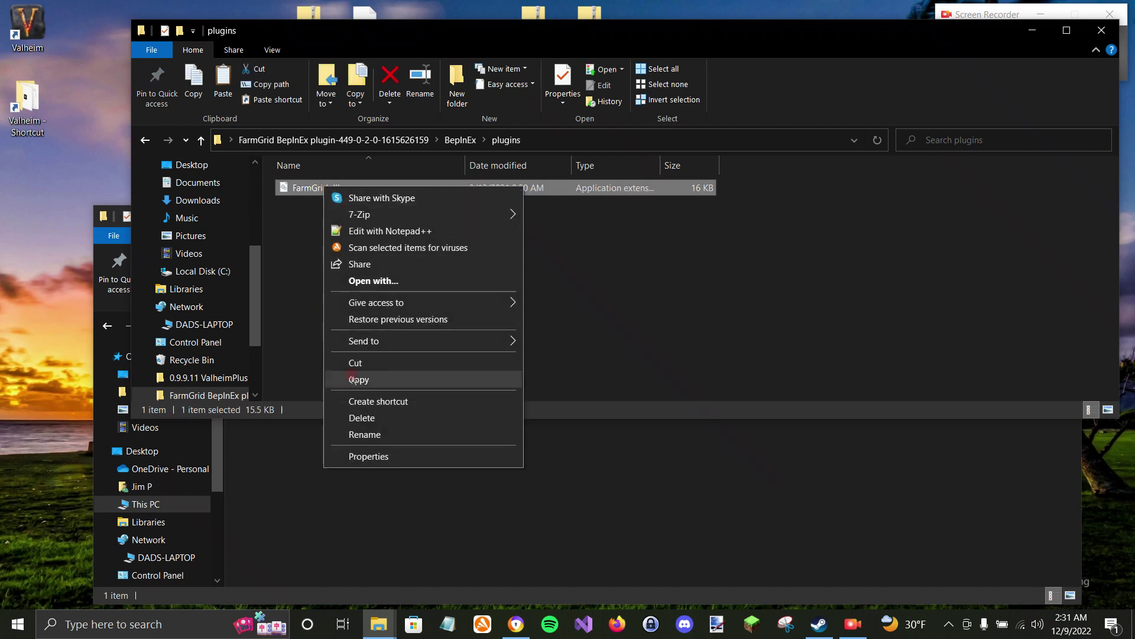
pyautogui.click(376, 380)
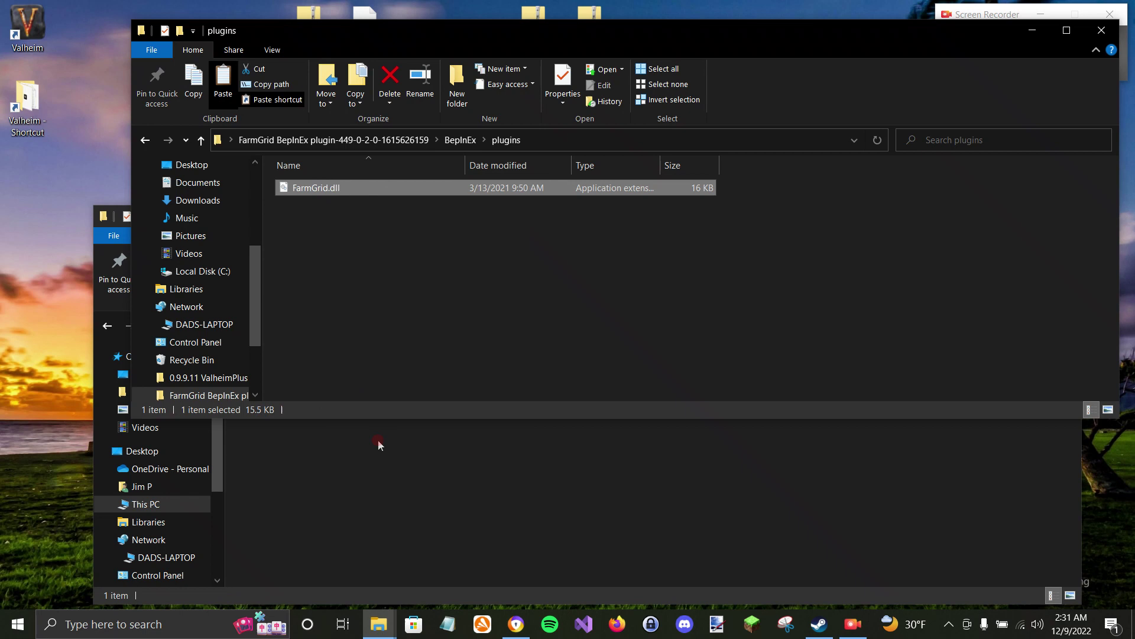
# Step: Paste FarmGrid.dll into the game's plugins folder and close the FarmGrid folder window
pyautogui.click(383, 470)
pyautogui.rightClick(292, 429)
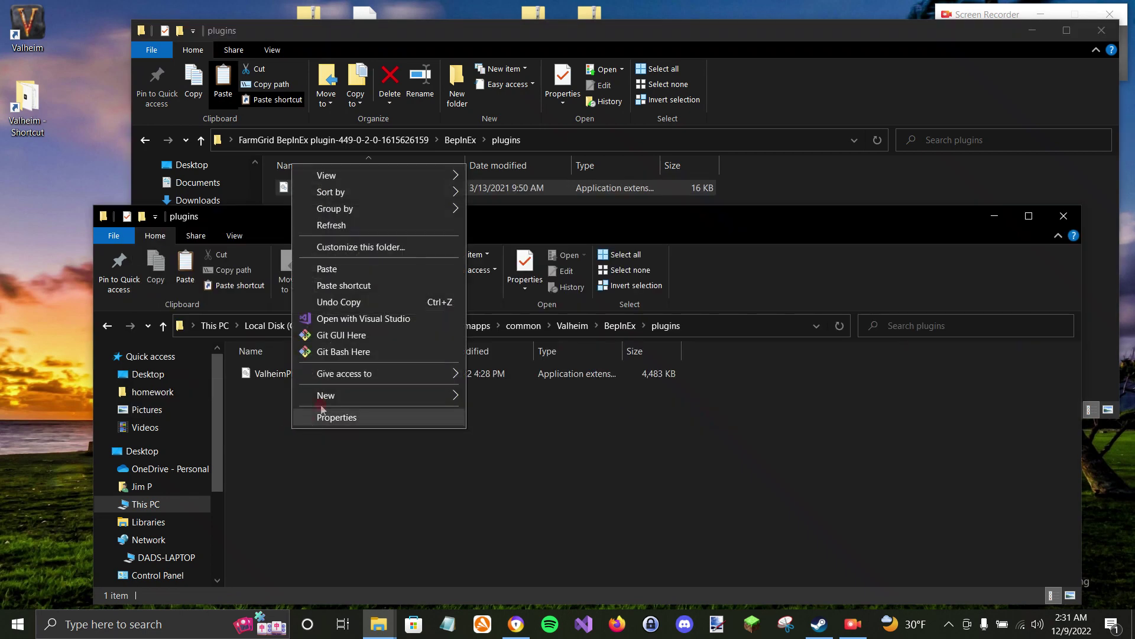
pyautogui.click(344, 275)
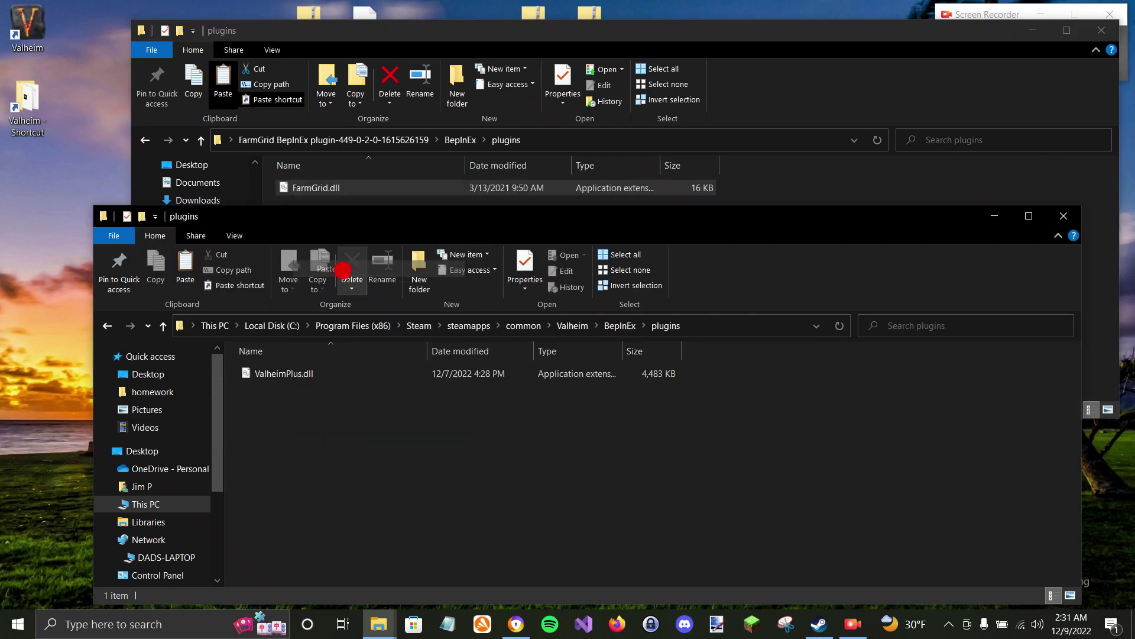
pyautogui.click(316, 429)
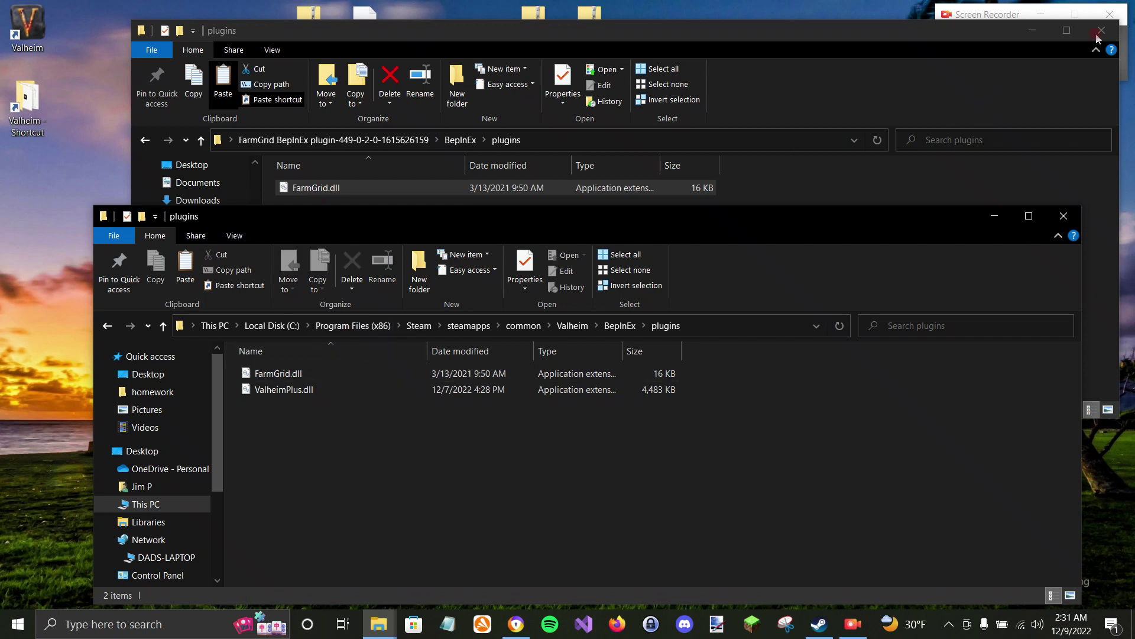
pyautogui.click(1102, 30)
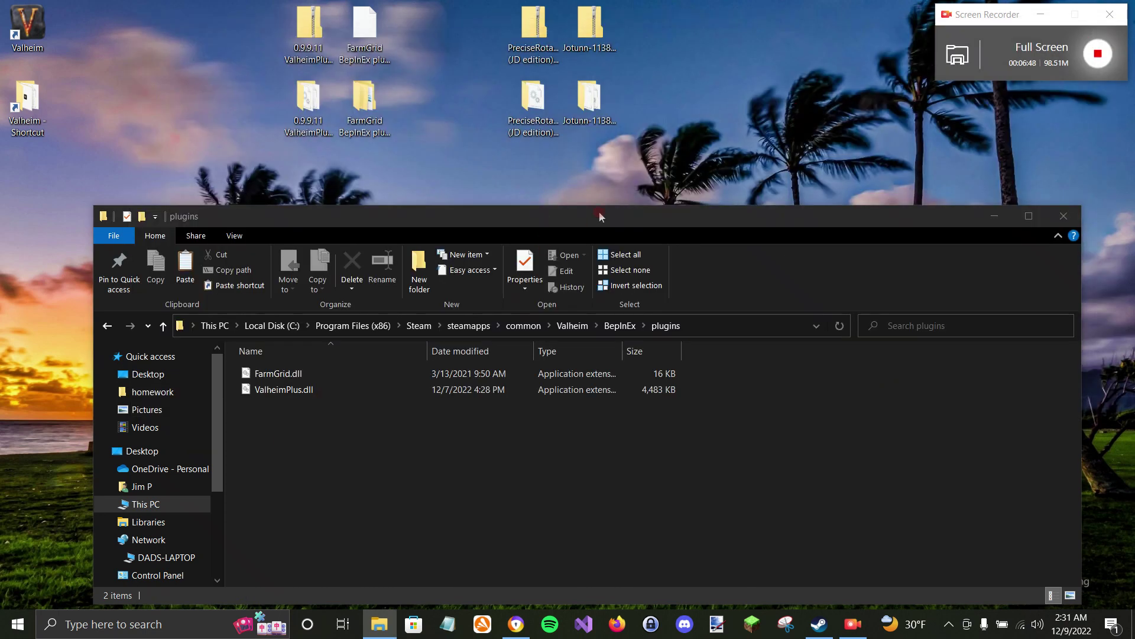
# Step: Copy CropReplant.dll from the extracted PreciseRotation folder into the game's plugins folder and close the source window
pyautogui.moveTo(599, 204); pyautogui.dragTo(598, 288)
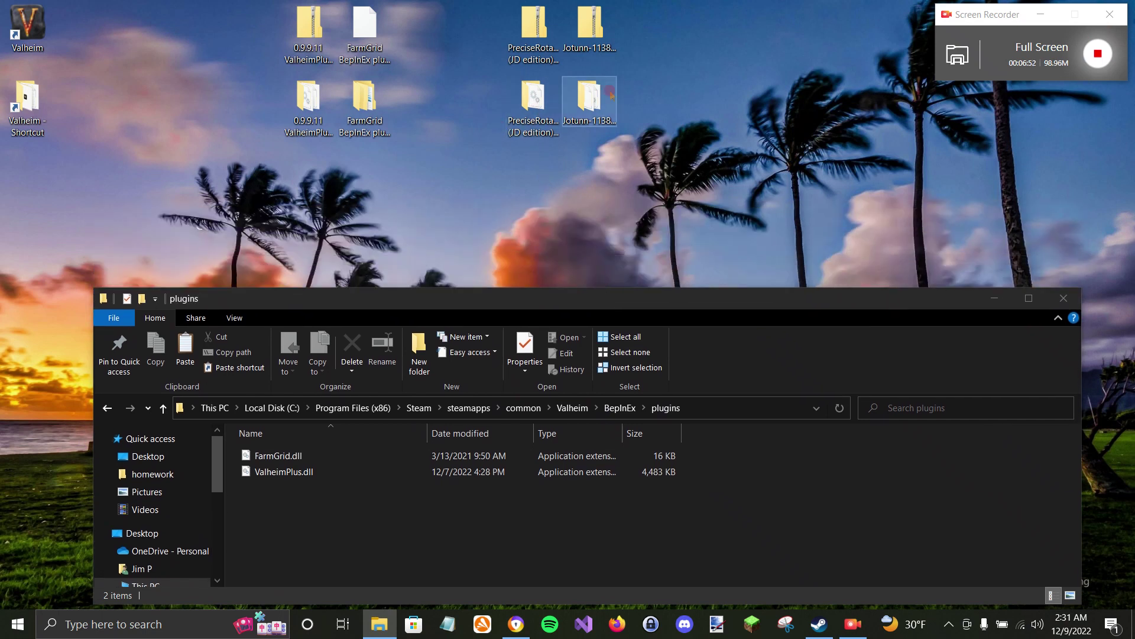
pyautogui.doubleClick(534, 97)
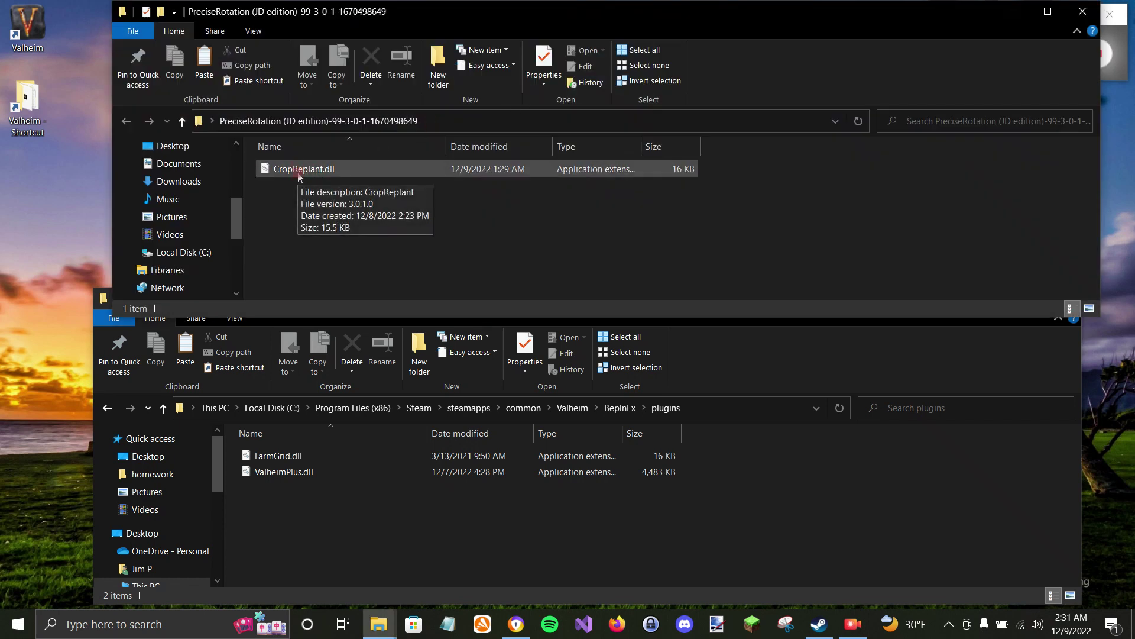
pyautogui.rightClick(298, 171)
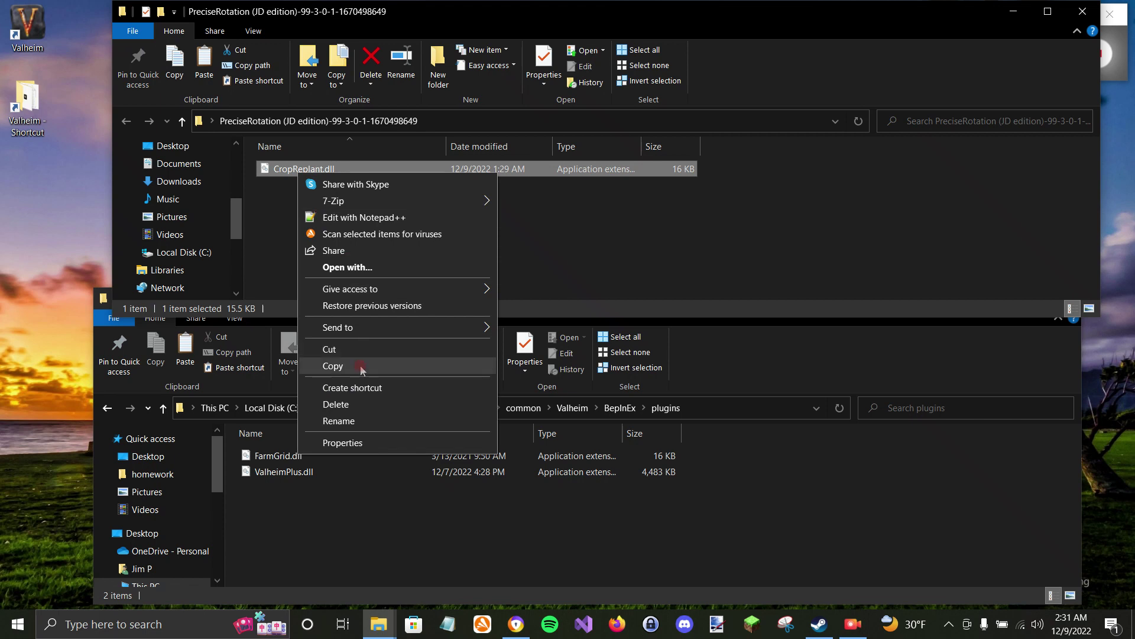
pyautogui.click(360, 366)
pyautogui.rightClick(318, 507)
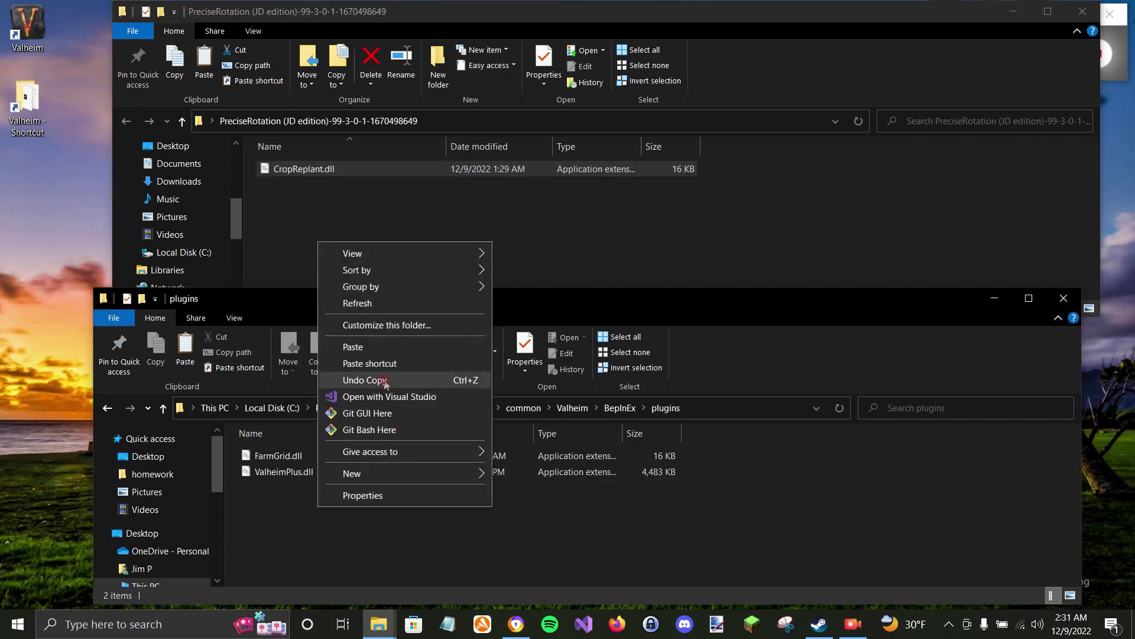
pyautogui.click(377, 347)
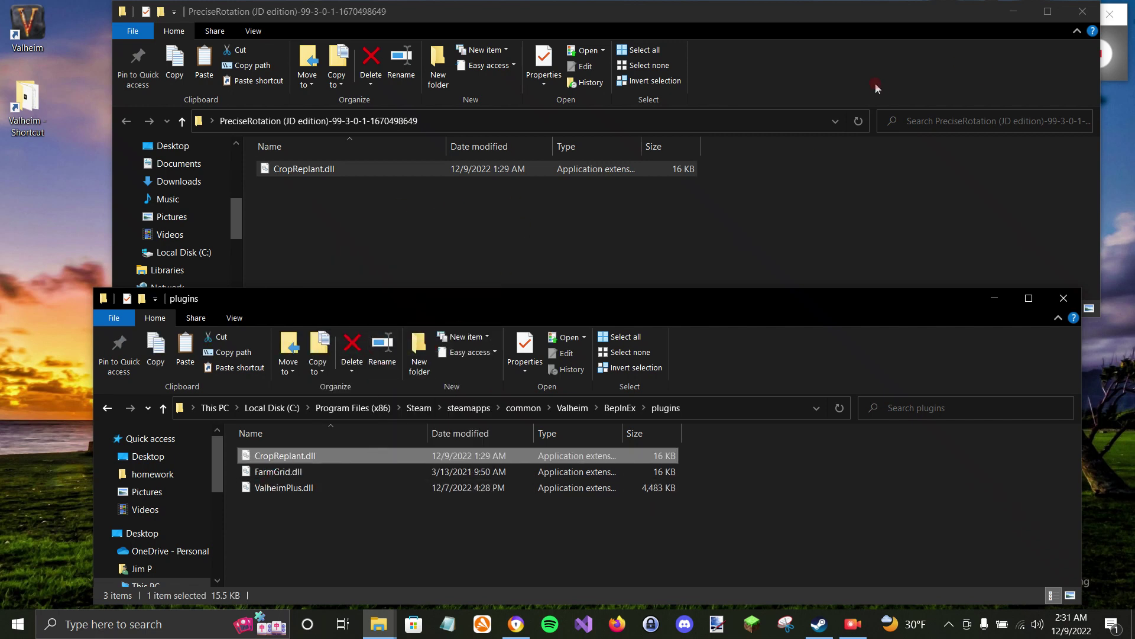
pyautogui.click(1091, 14)
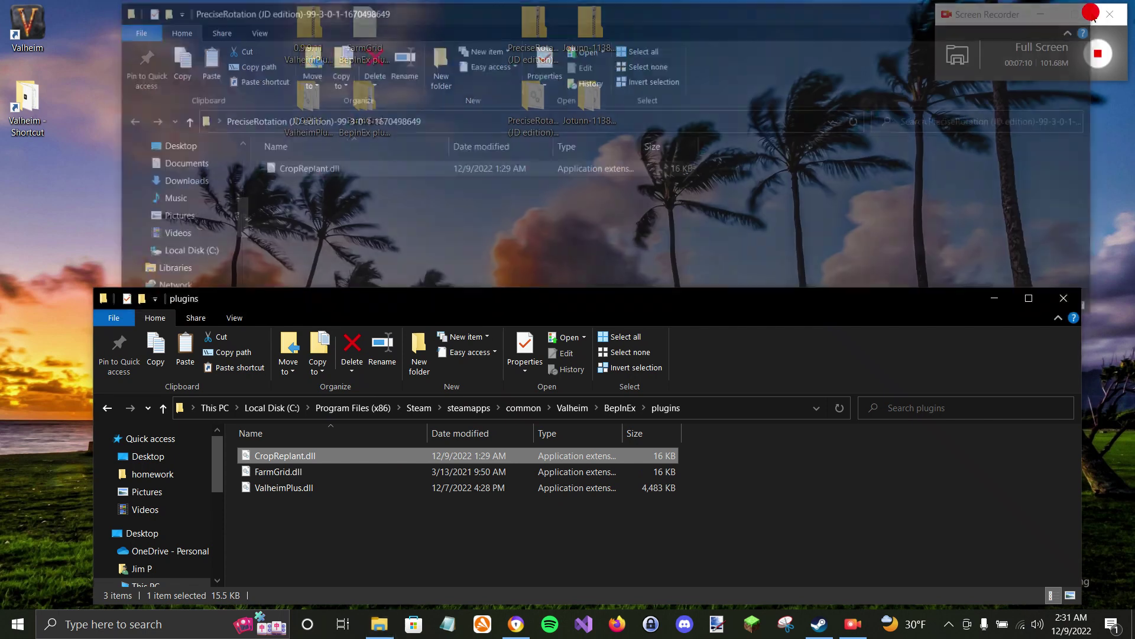
# Step: Copy only Jotunn.dll from the extracted Jotunn folder into the game's plugins folder and close the source window
pyautogui.click(593, 98)
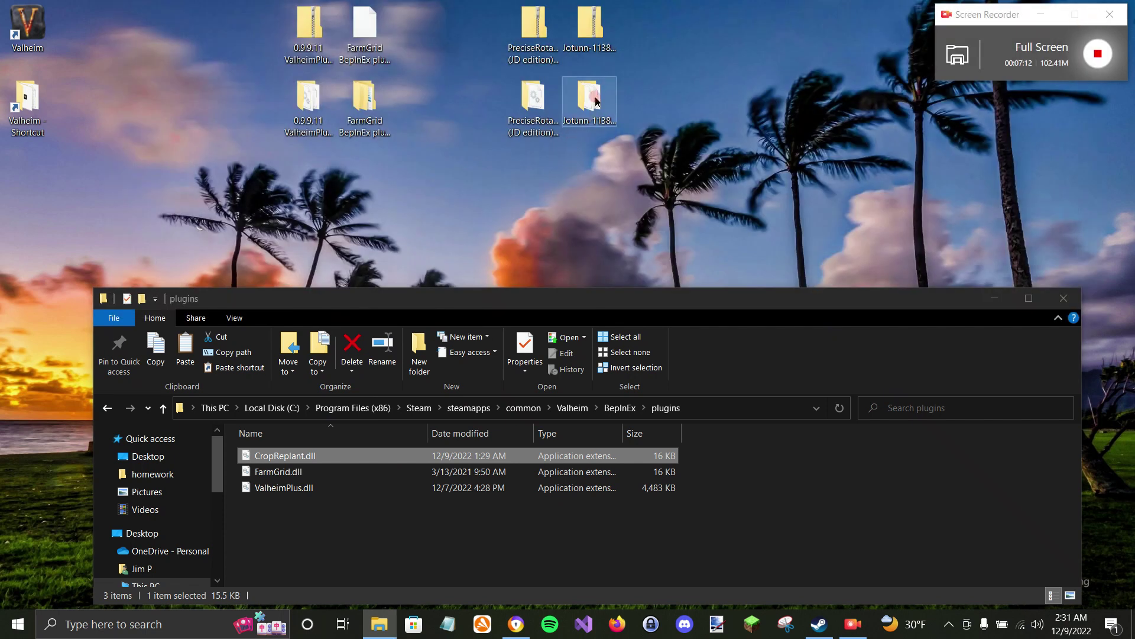
pyautogui.doubleClick(598, 99)
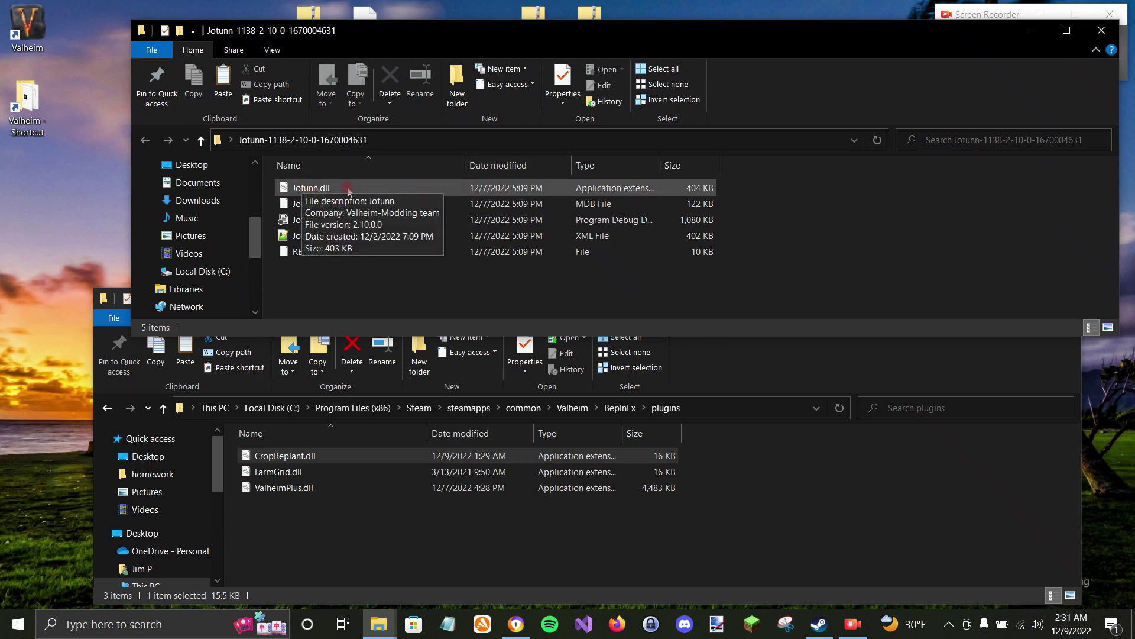
pyautogui.rightClick(309, 185)
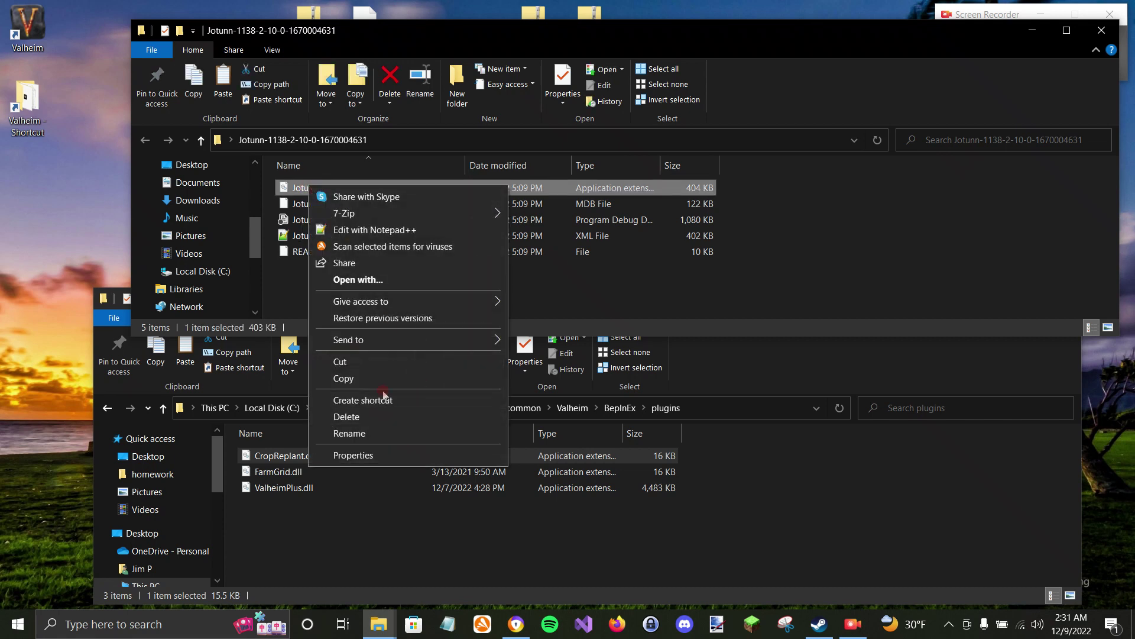
pyautogui.click(367, 380)
pyautogui.click(334, 529)
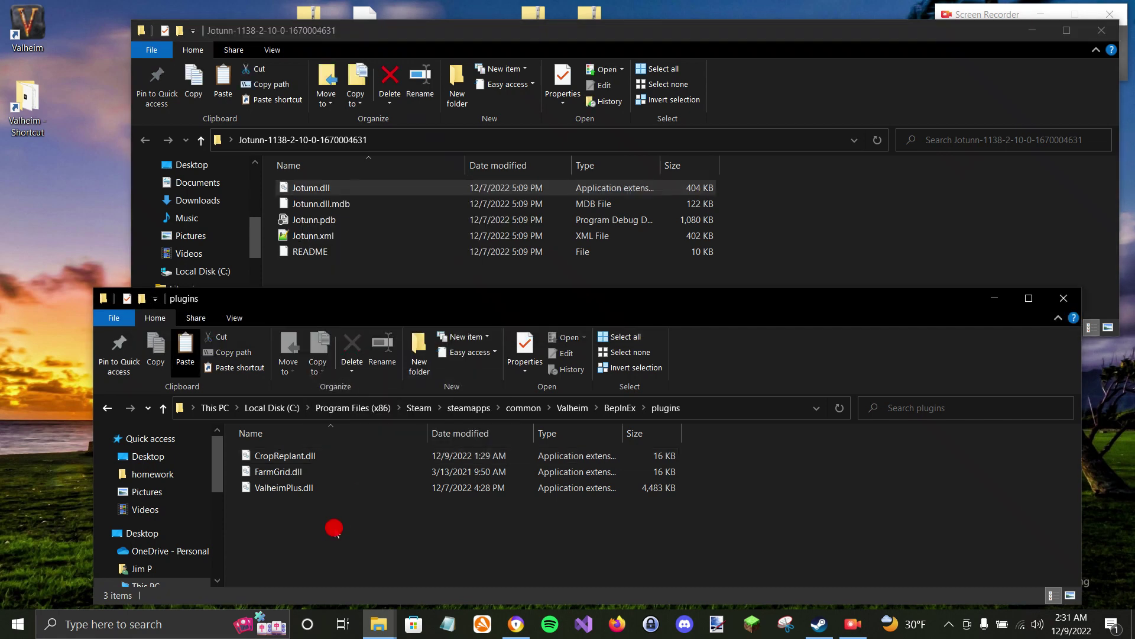
pyautogui.rightClick(284, 508)
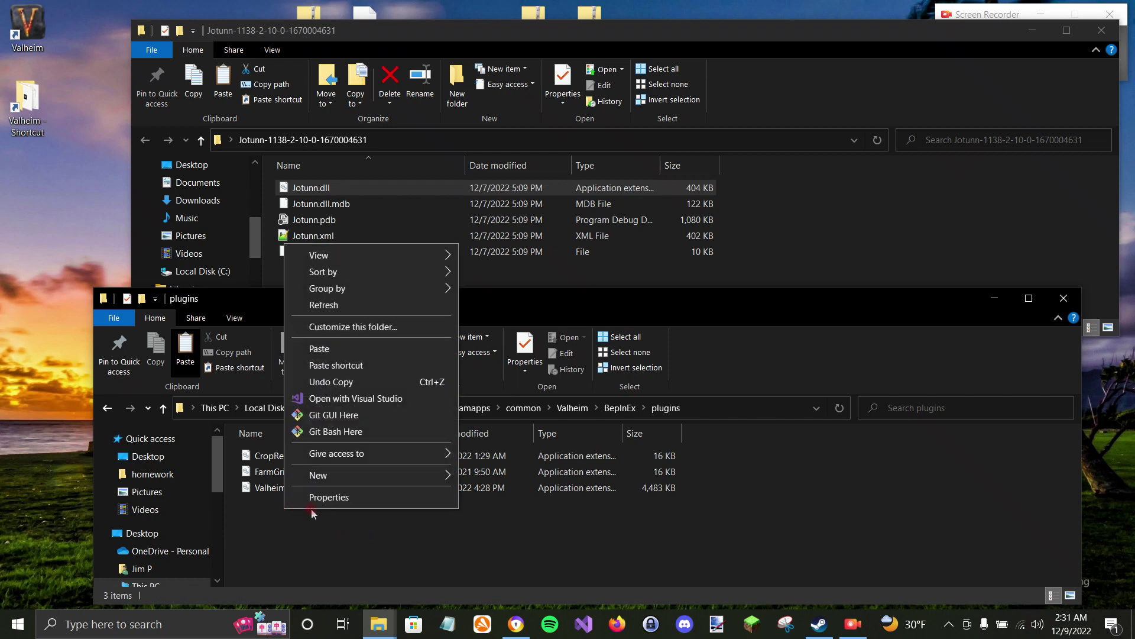
pyautogui.click(346, 350)
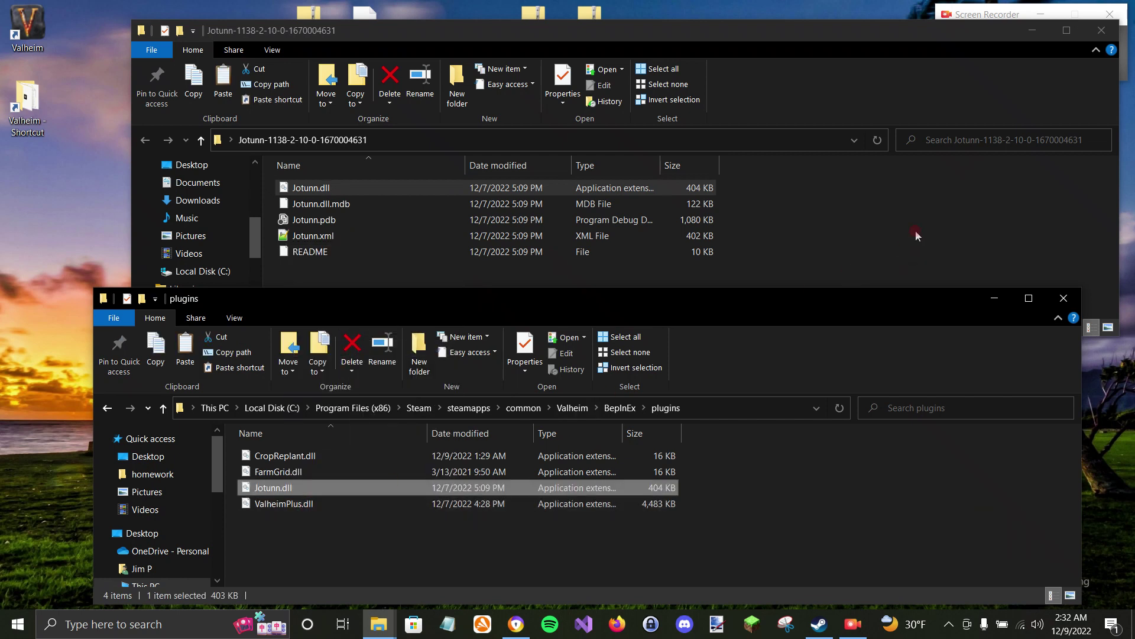
pyautogui.click(1101, 31)
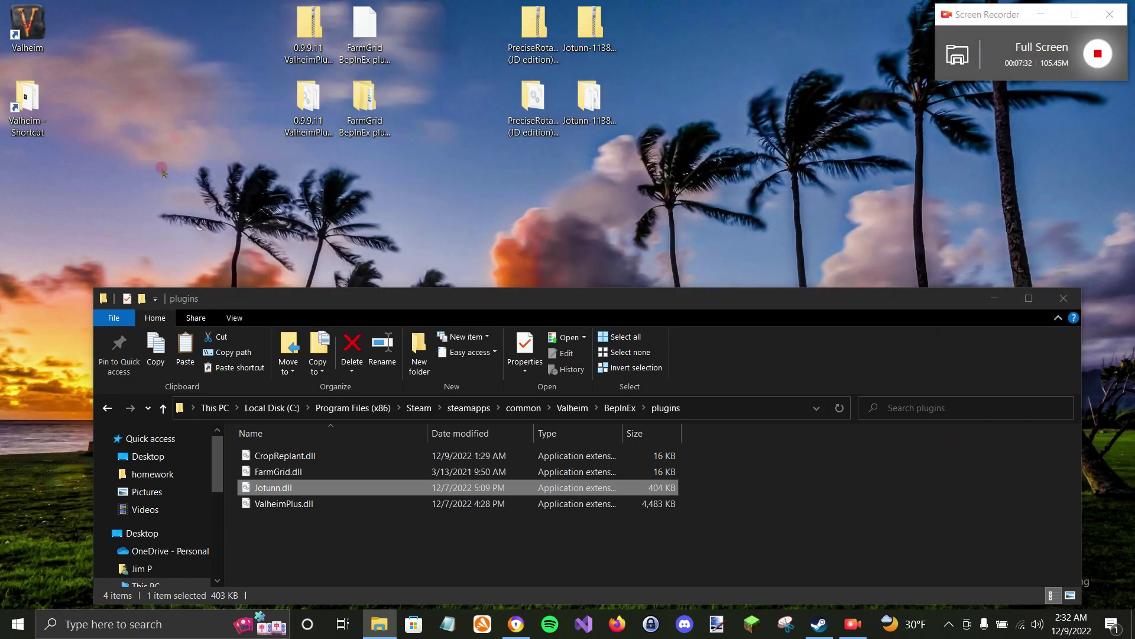
# Step: Launch Valheim from its desktop shortcut, quit it from the main menu, and close the plugins folder window
pyautogui.doubleClick(35, 27)
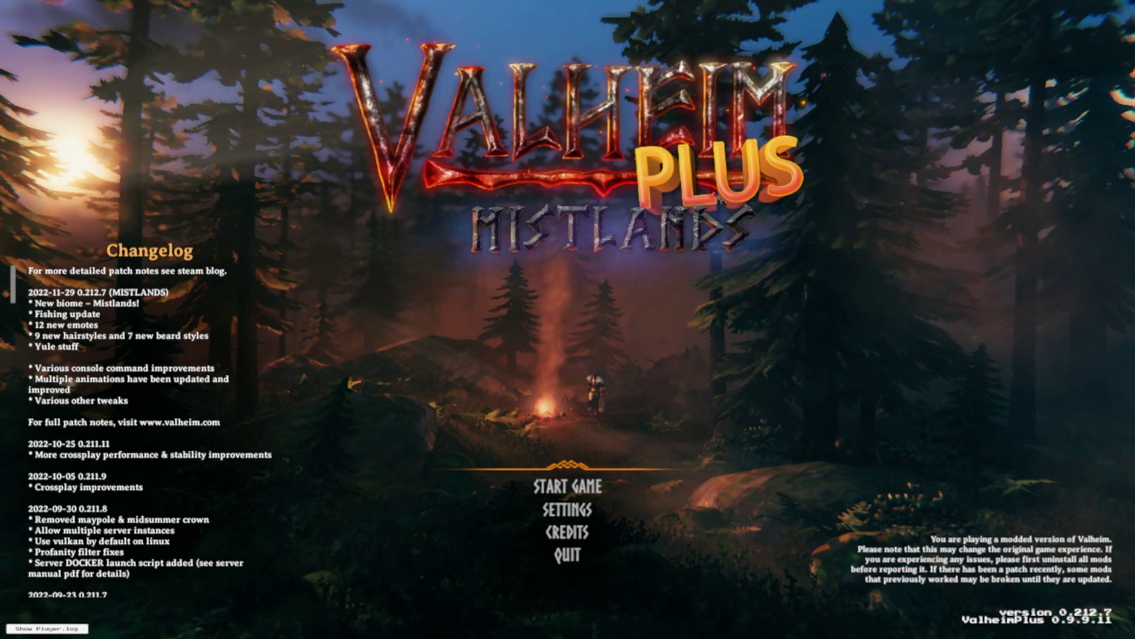
pyautogui.click(572, 561)
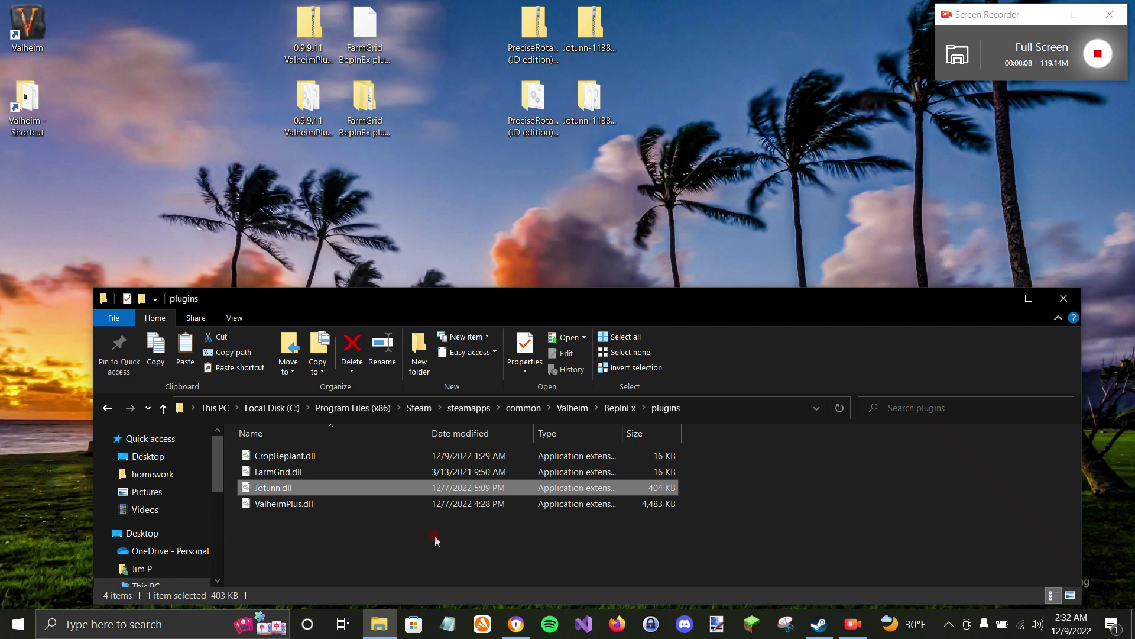
pyautogui.click(1063, 298)
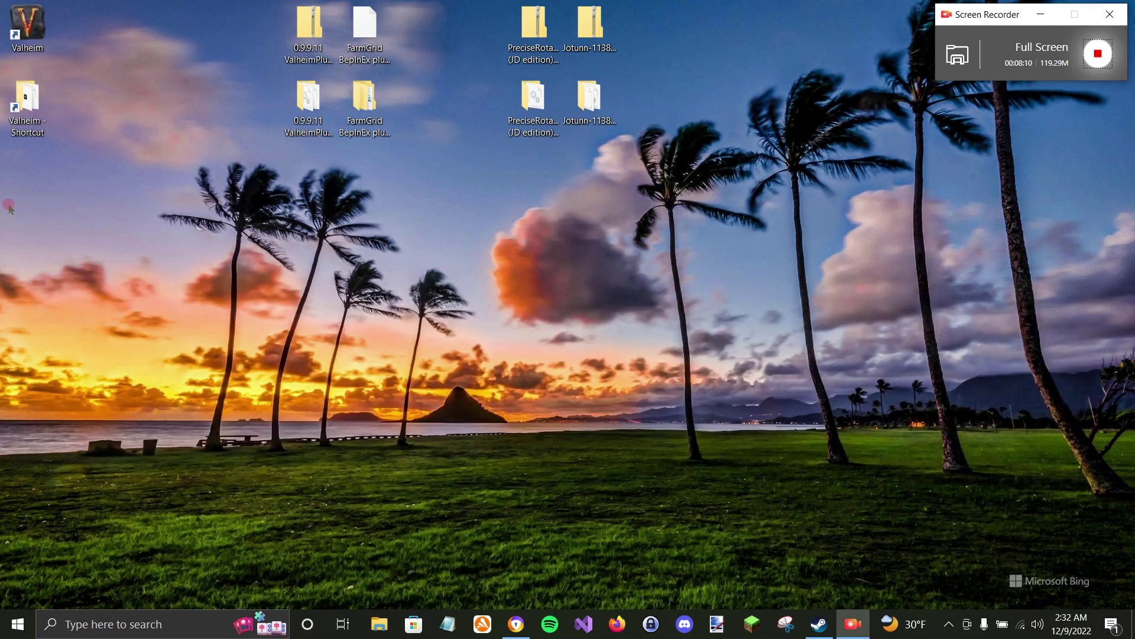
# Step: Reopen the Valheim game folder from its desktop shortcut and go to its BepInEx config folder
pyautogui.doubleClick(25, 92)
pyautogui.click(109, 204)
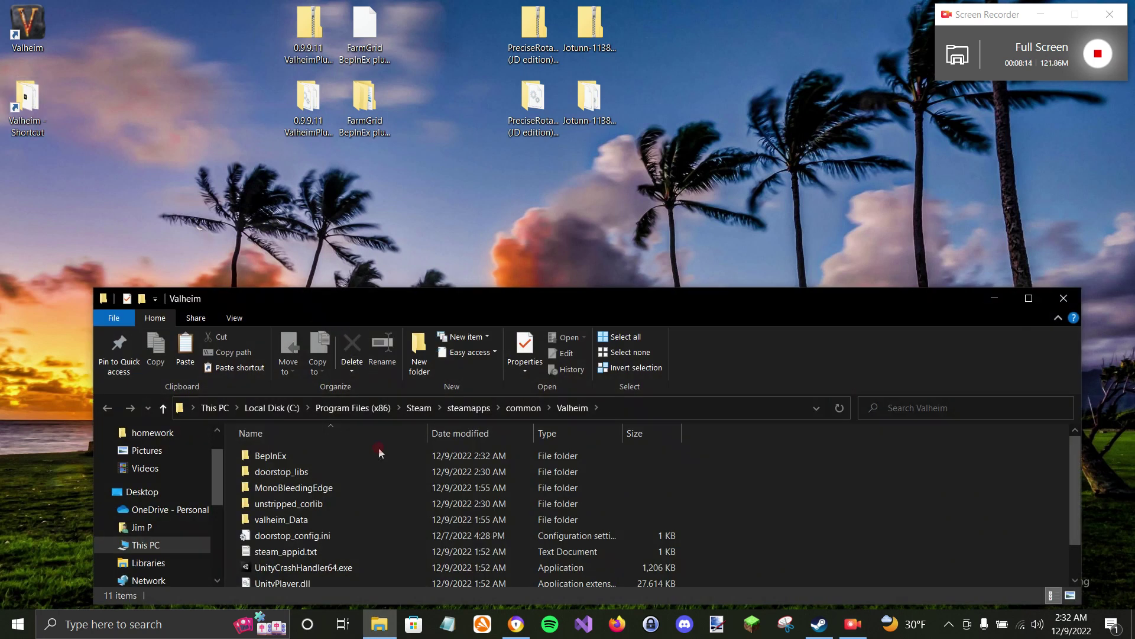
pyautogui.doubleClick(285, 459)
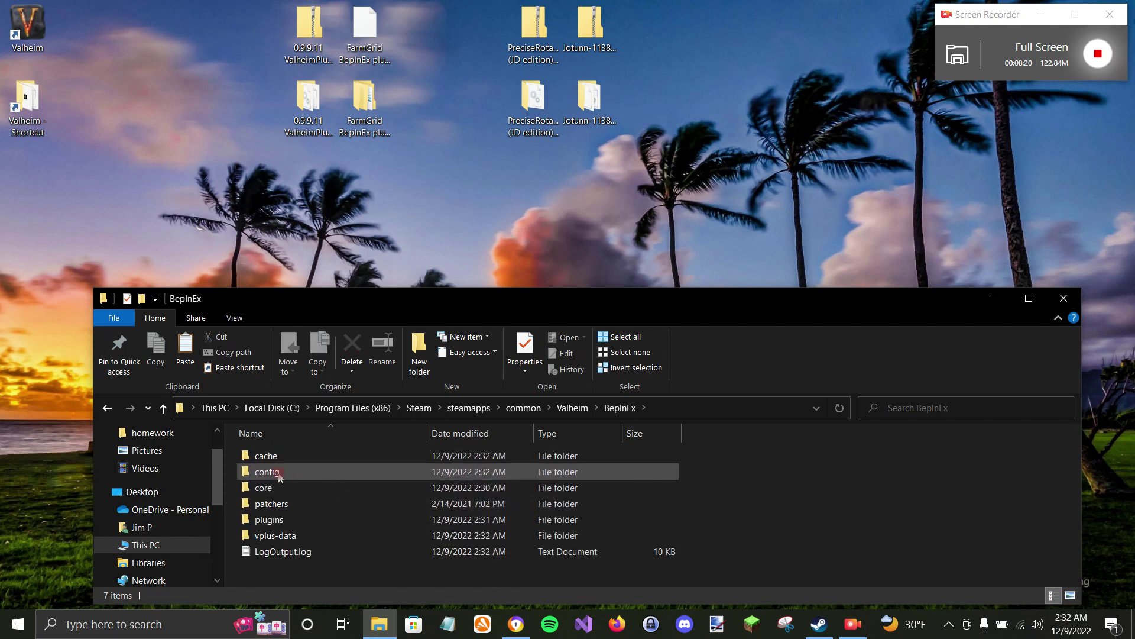
pyautogui.doubleClick(294, 471)
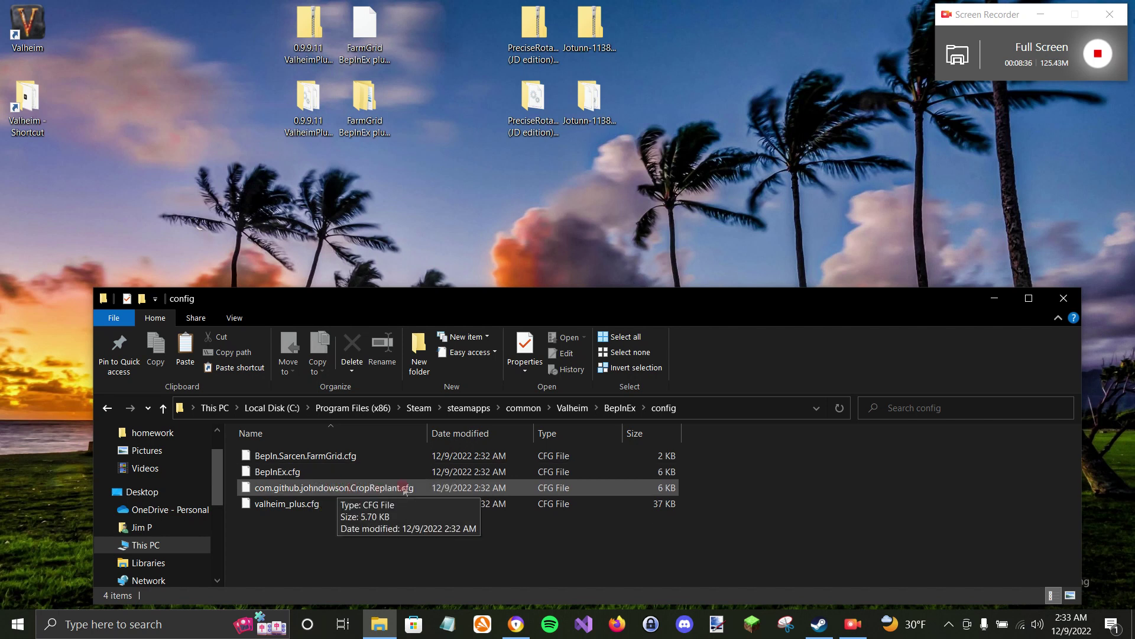
# Step: Open valheim_plus.cfg in Notepad++ and highlight the [Items] section heading
pyautogui.rightClick(276, 506)
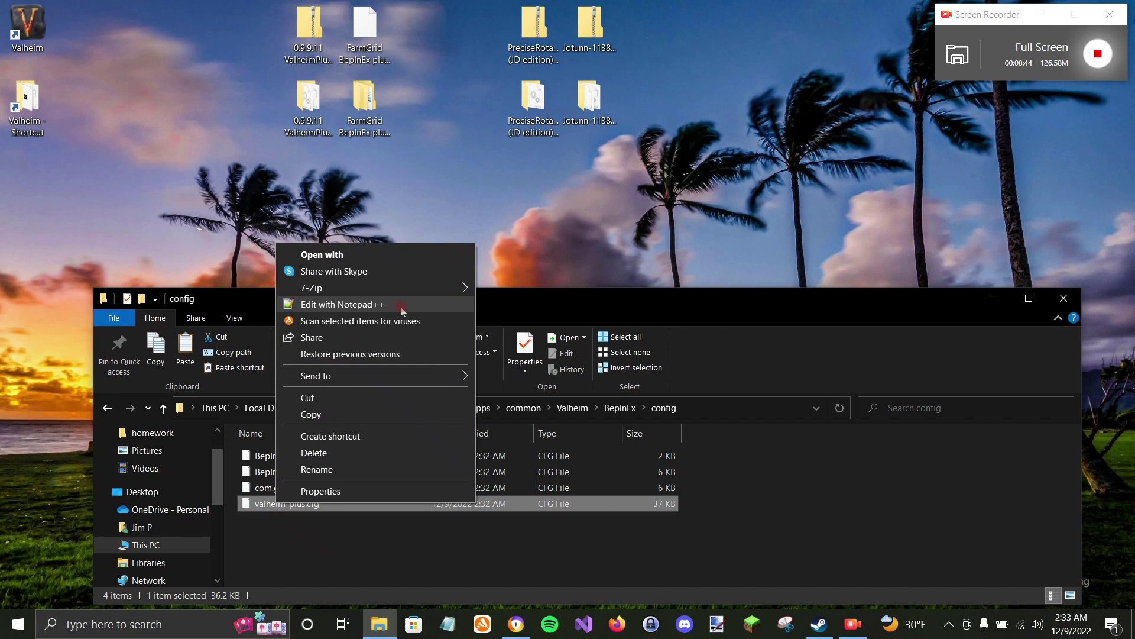
pyautogui.click(367, 306)
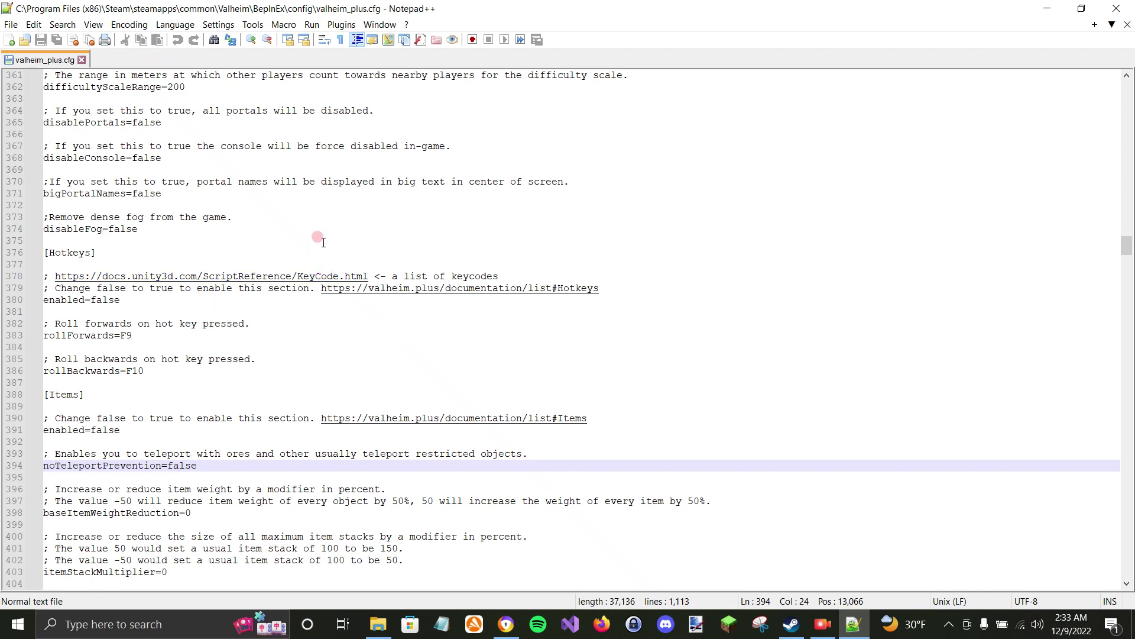
pyautogui.scroll(1, 218, 299)
pyautogui.scroll(-1, 221, 298)
pyautogui.doubleClick(59, 394)
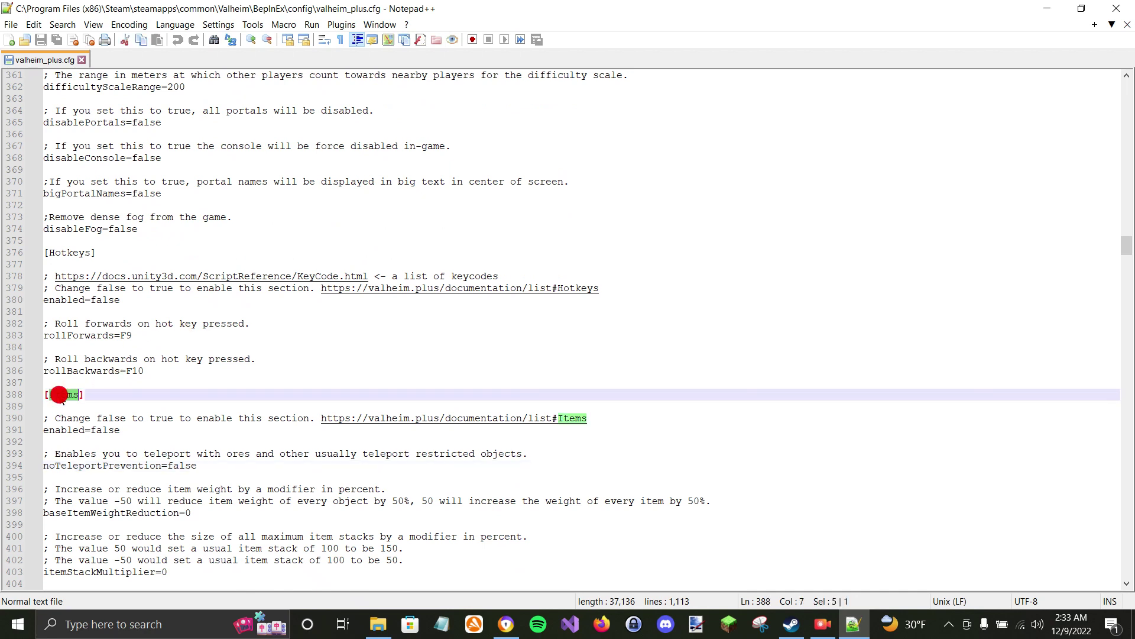
pyautogui.moveTo(48, 383); pyautogui.dragTo(46, 392)
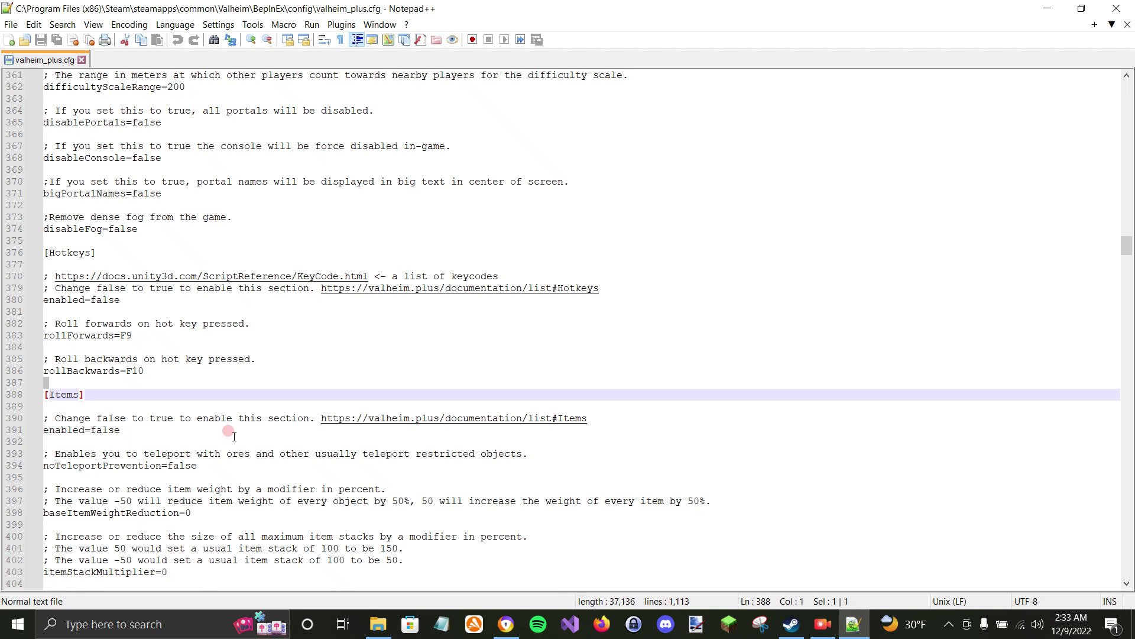
# Step: Set enabled and noTeleportPrevention to true in the [Items] section
pyautogui.doubleClick(100, 430)
pyautogui.write('true')
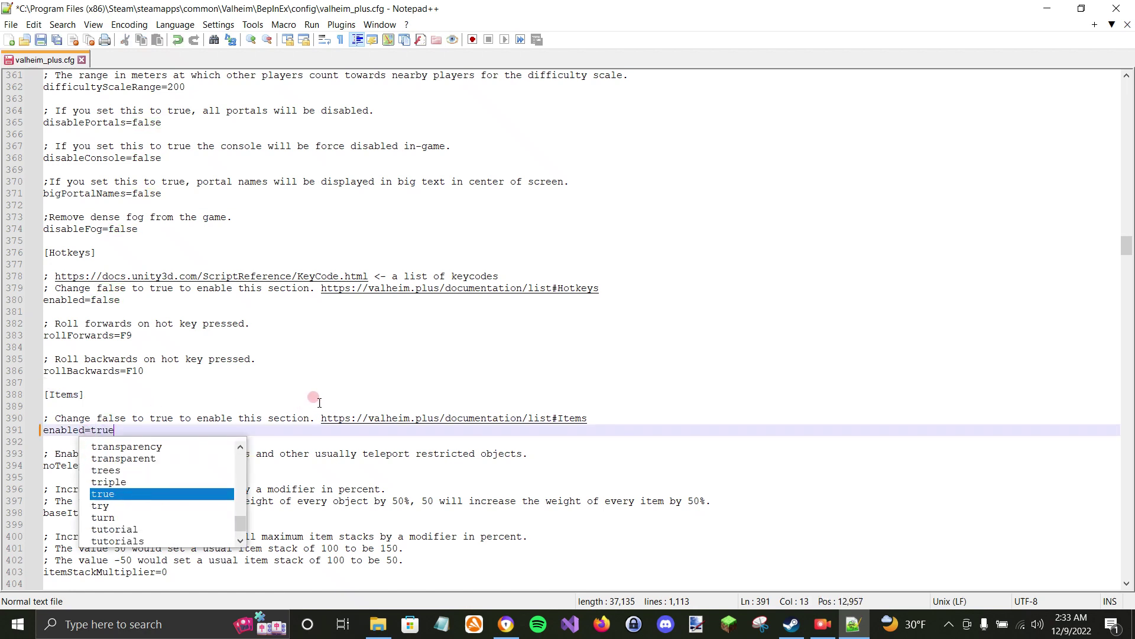
pyautogui.click(311, 381)
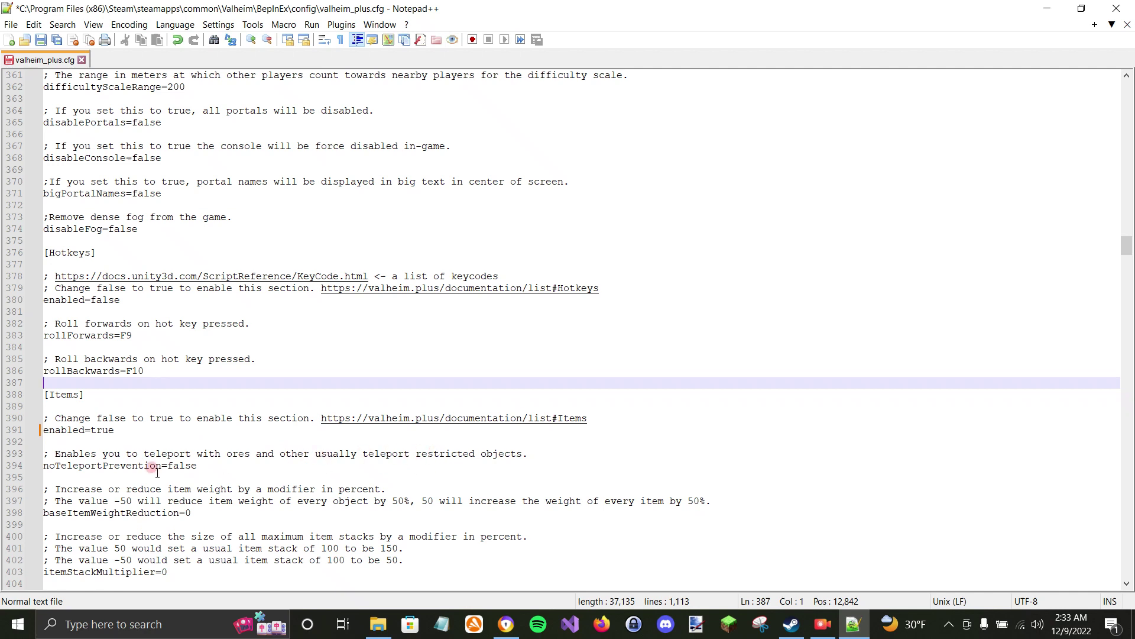
pyautogui.doubleClick(179, 466)
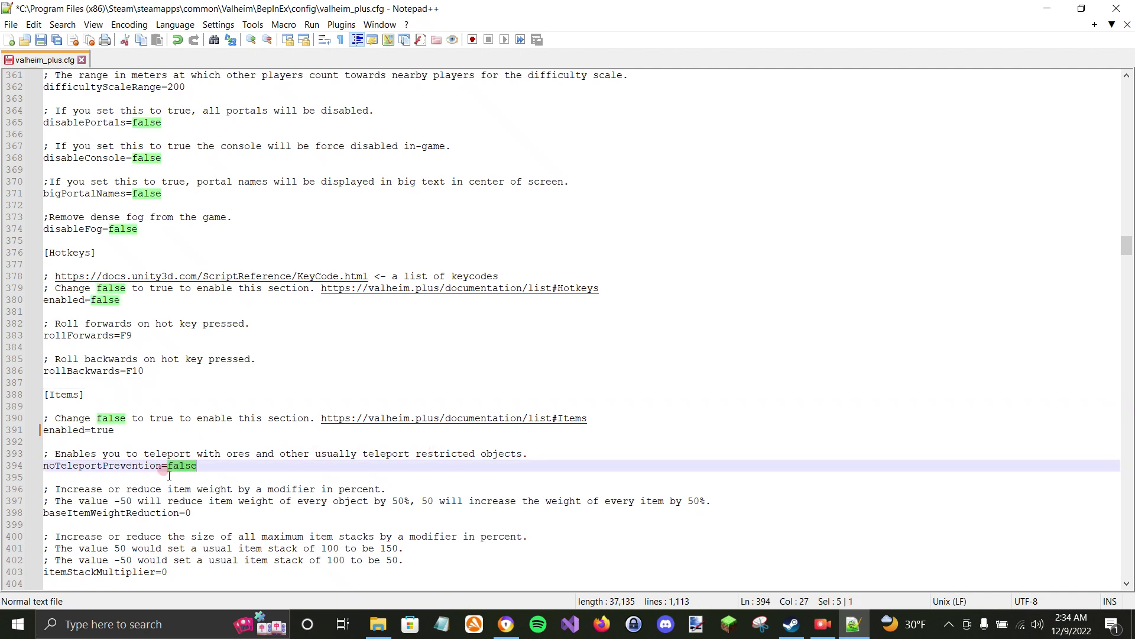
pyautogui.write('true')
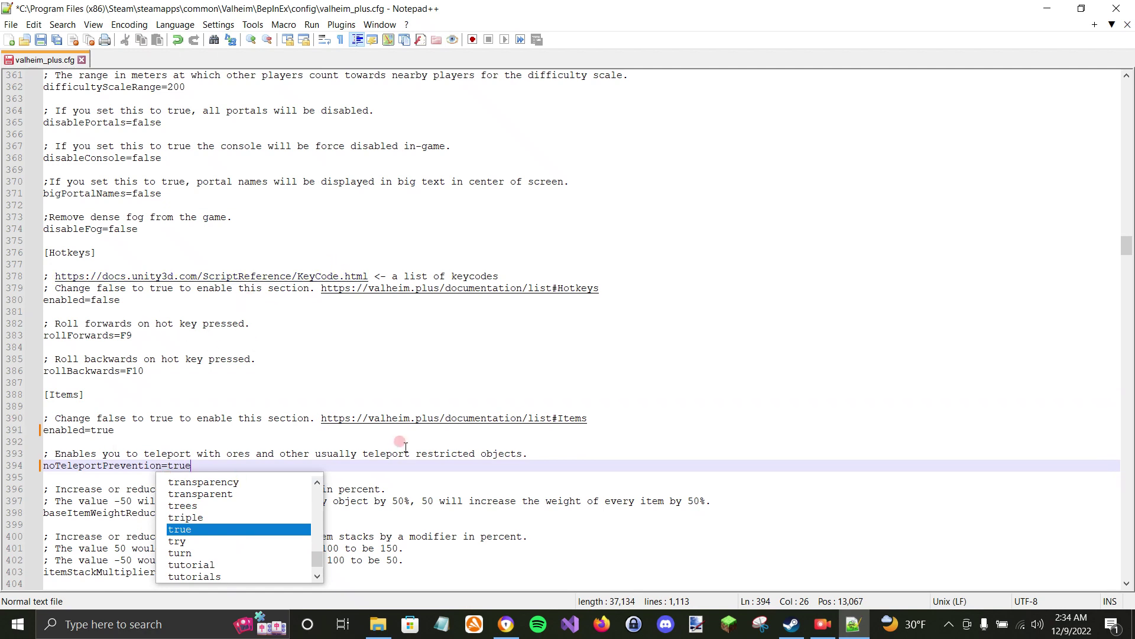
pyautogui.click(528, 372)
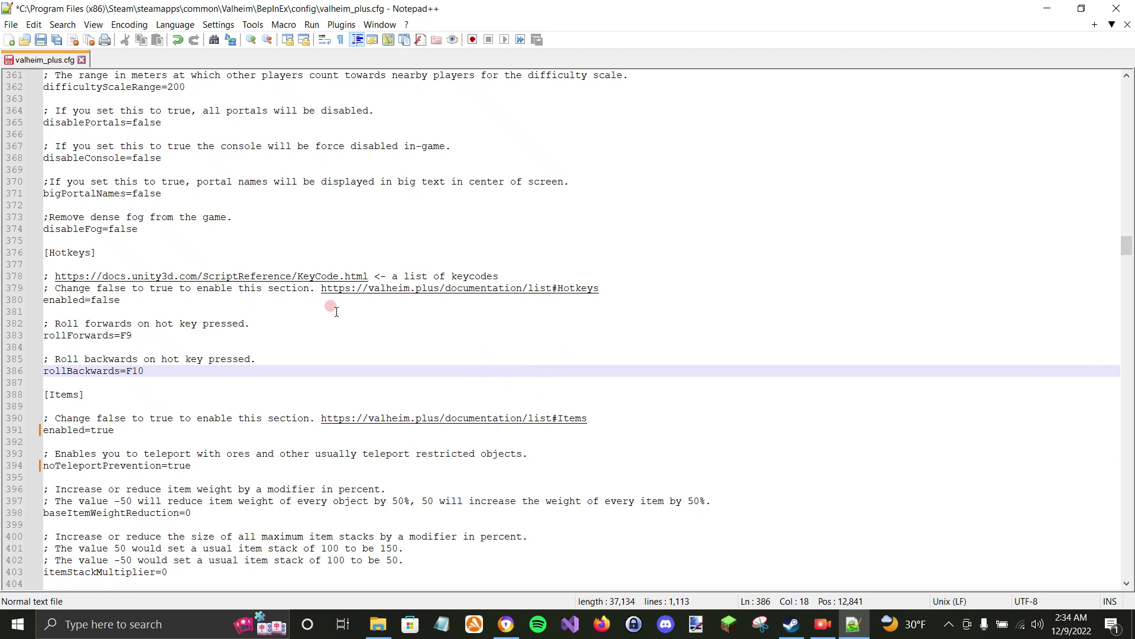
# Step: Find the [FireSource] section further up in the config file and set its enabled option to true
pyautogui.scroll(14, 336, 312)
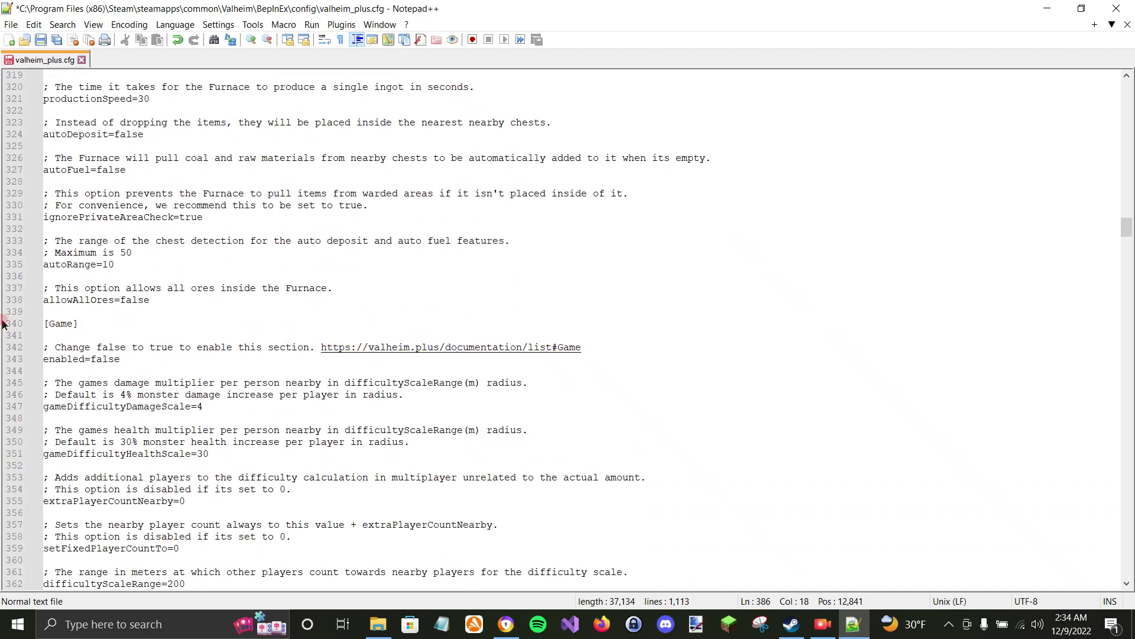
pyautogui.moveTo(77, 324); pyautogui.dragTo(27, 324)
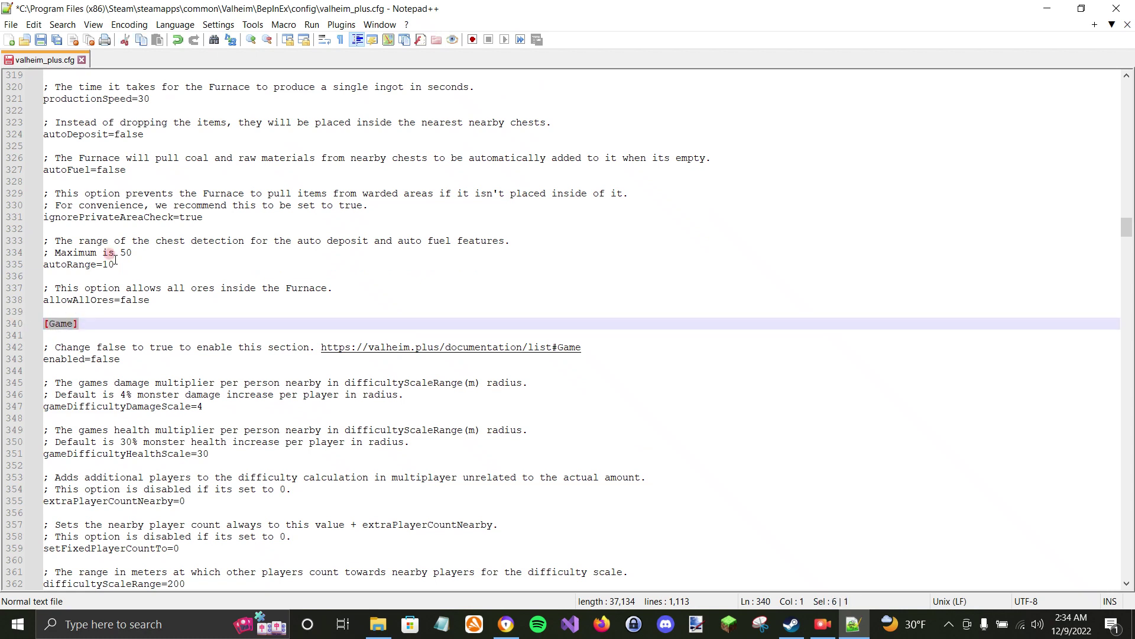
pyautogui.scroll(4, 112, 252)
pyautogui.scroll(8, 115, 253)
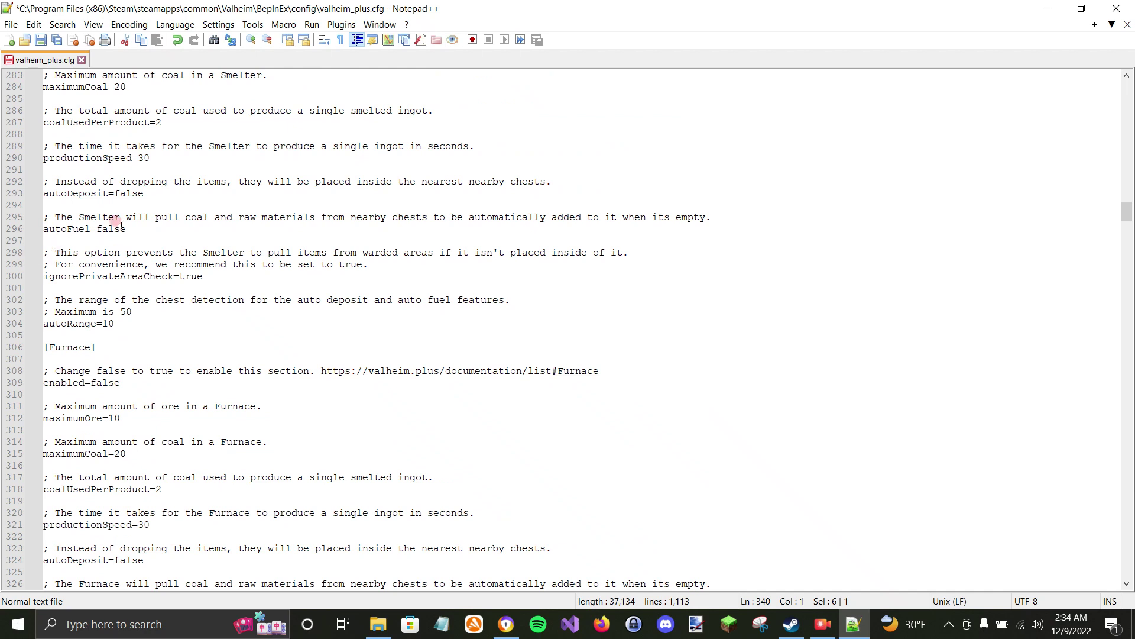
pyautogui.scroll(5, 118, 224)
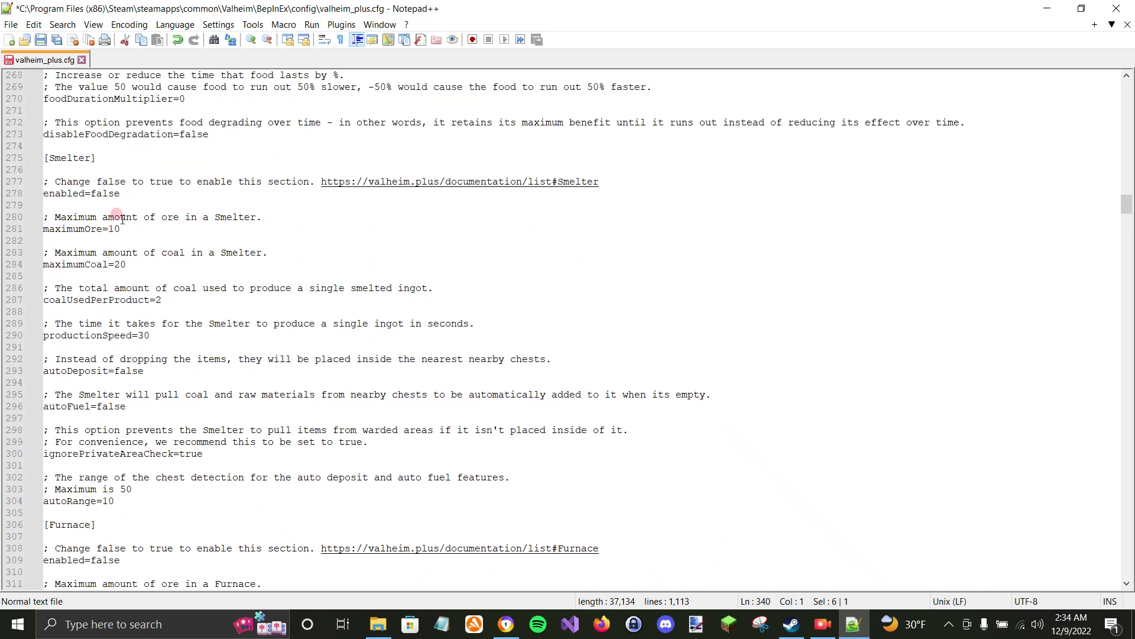
pyautogui.scroll(3, 123, 219)
pyautogui.scroll(9, 123, 218)
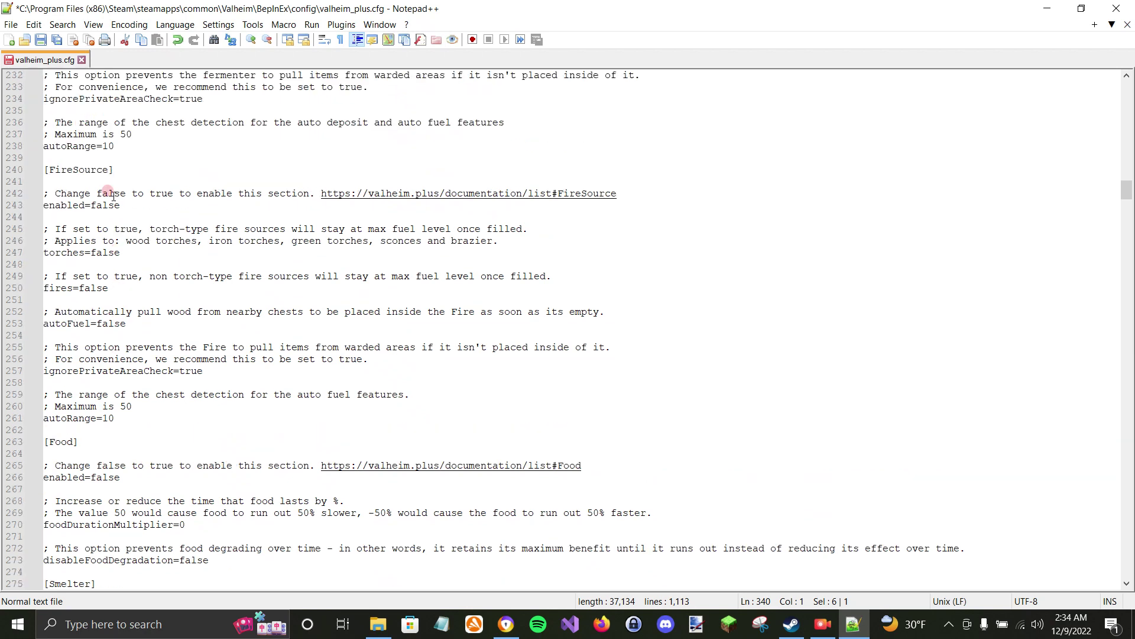
pyautogui.moveTo(118, 171); pyautogui.dragTo(33, 158)
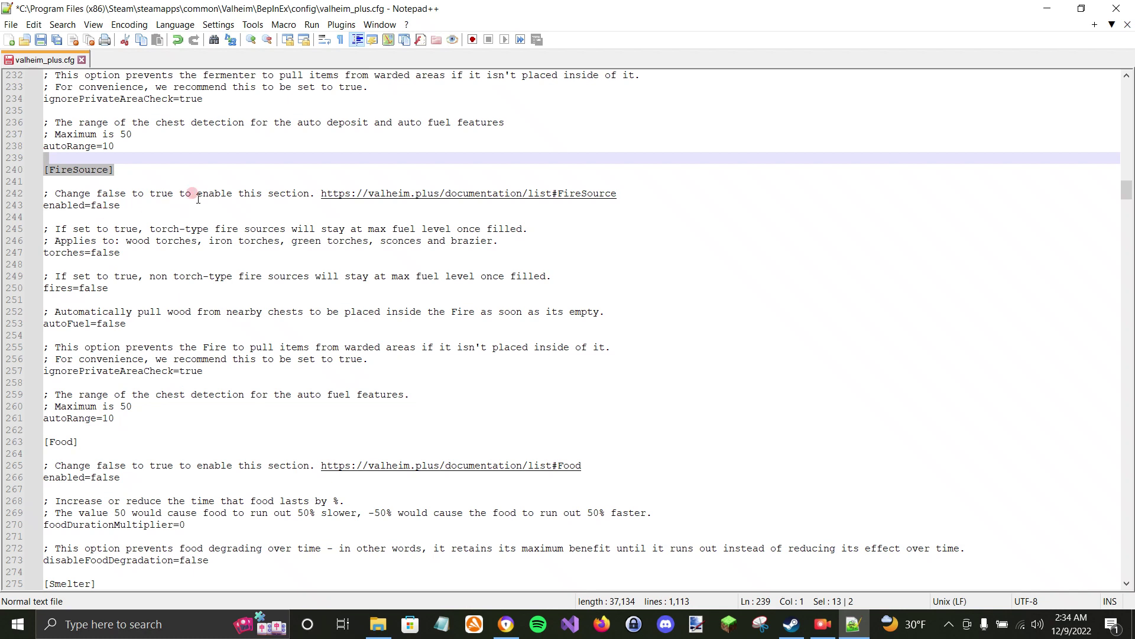
pyautogui.click(108, 206)
pyautogui.doubleClick(109, 205)
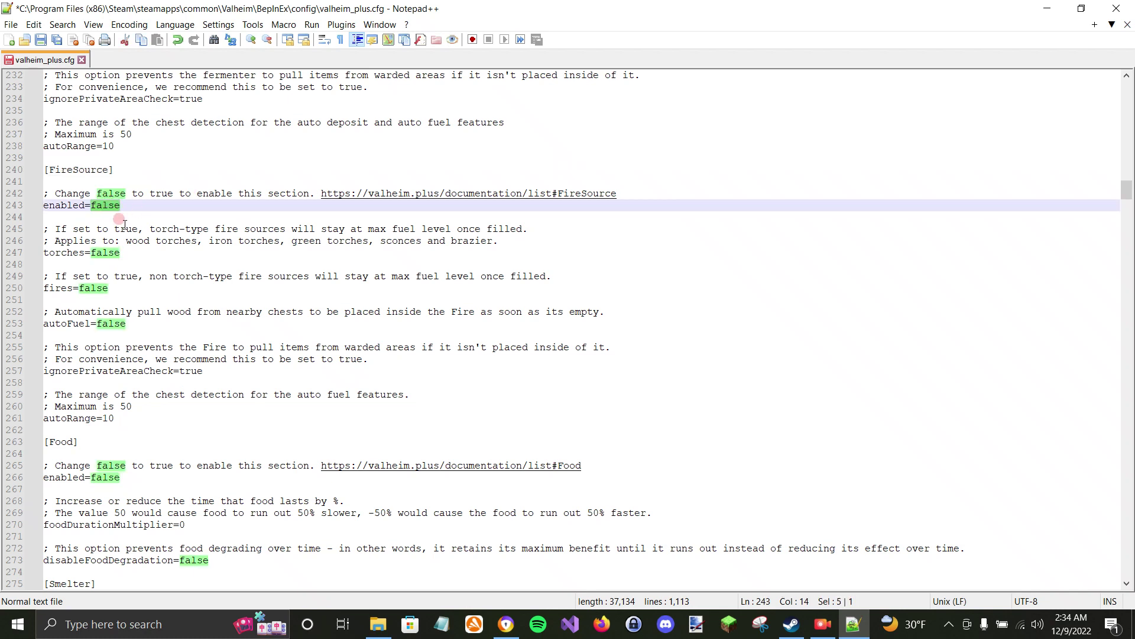
pyautogui.write('tru')
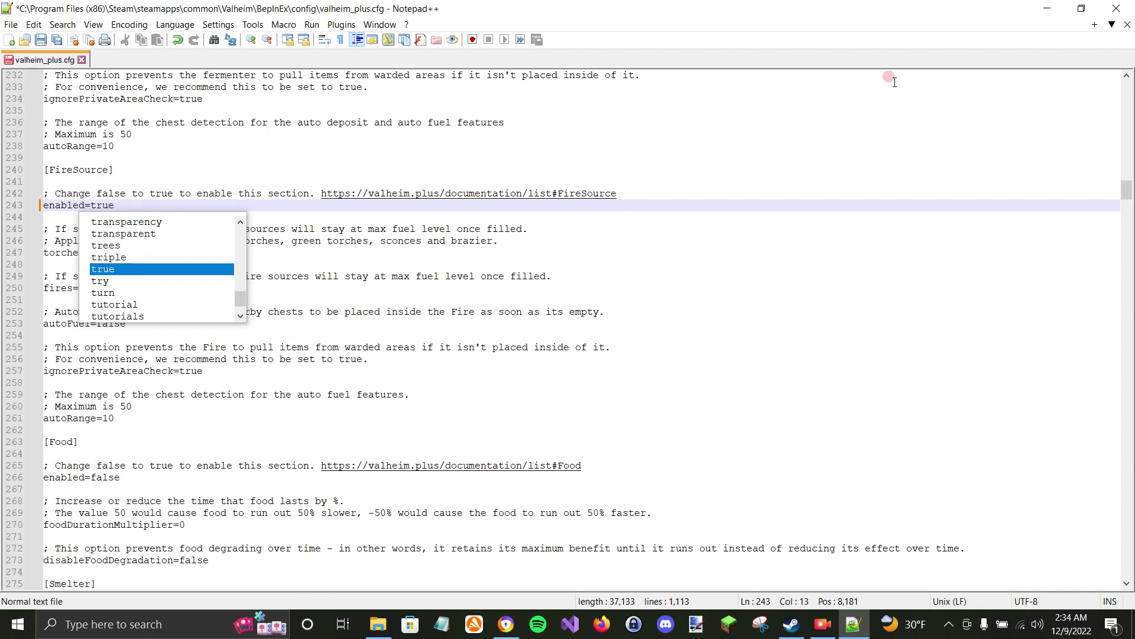
pyautogui.click(793, 181)
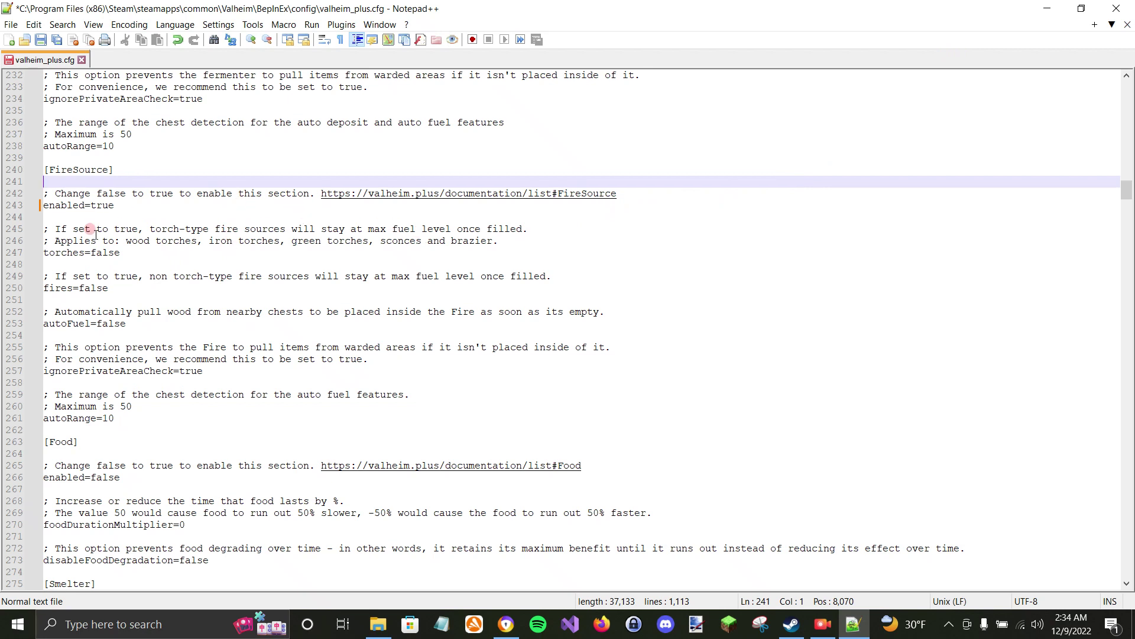
# Step: Set torches to true in the [FireSource] section, then save valheim_plus.cfg and close the editor
pyautogui.doubleClick(109, 255)
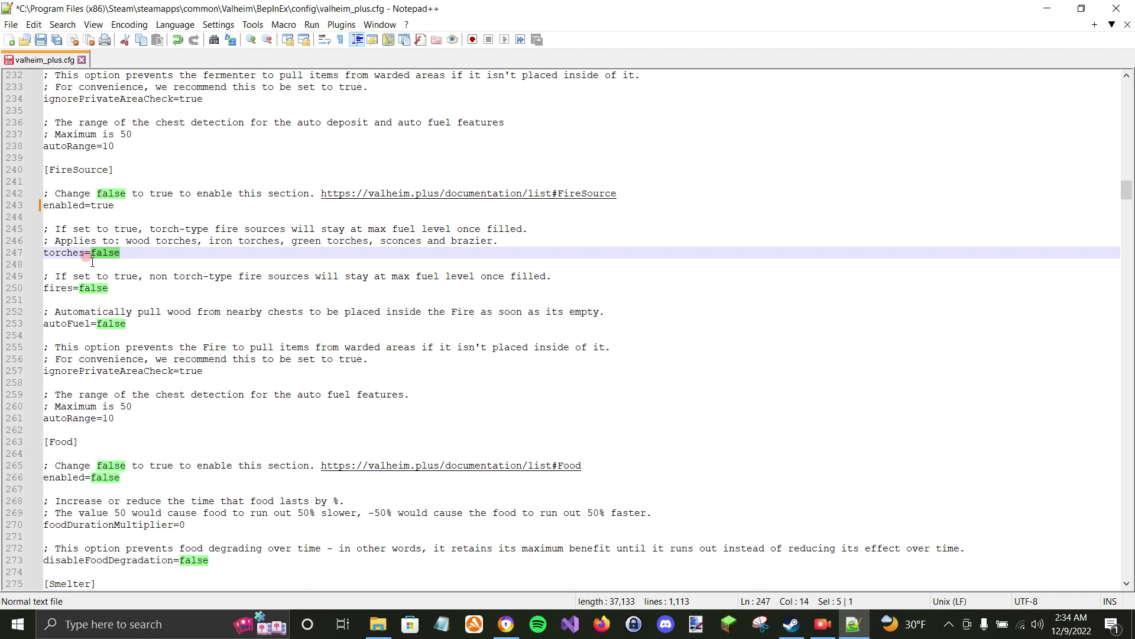
pyautogui.write('true')
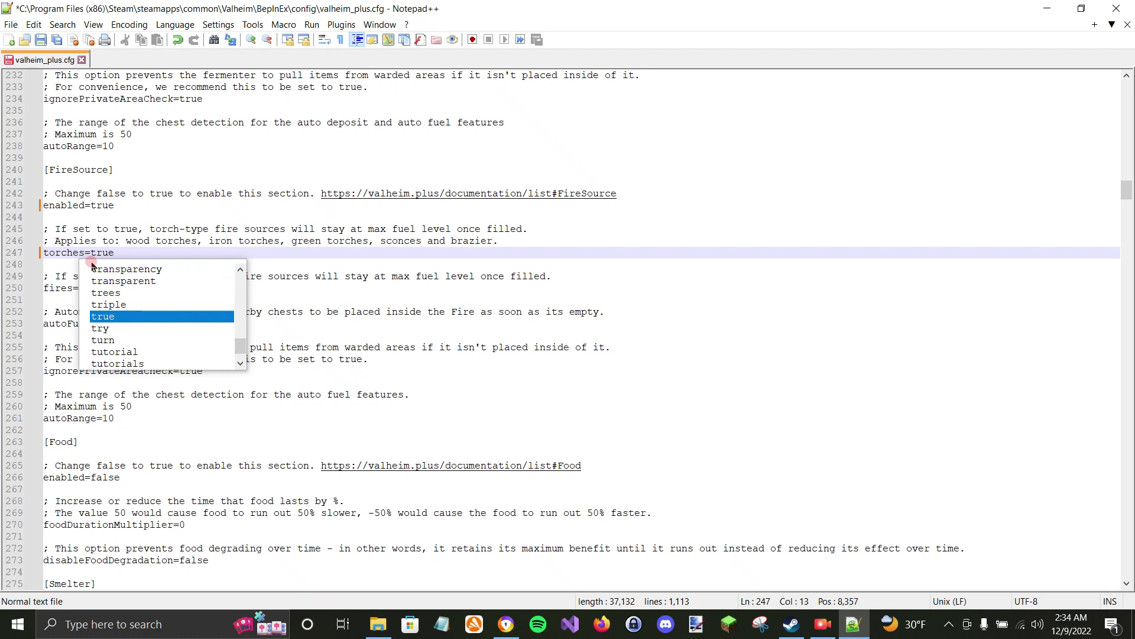
pyautogui.click(688, 264)
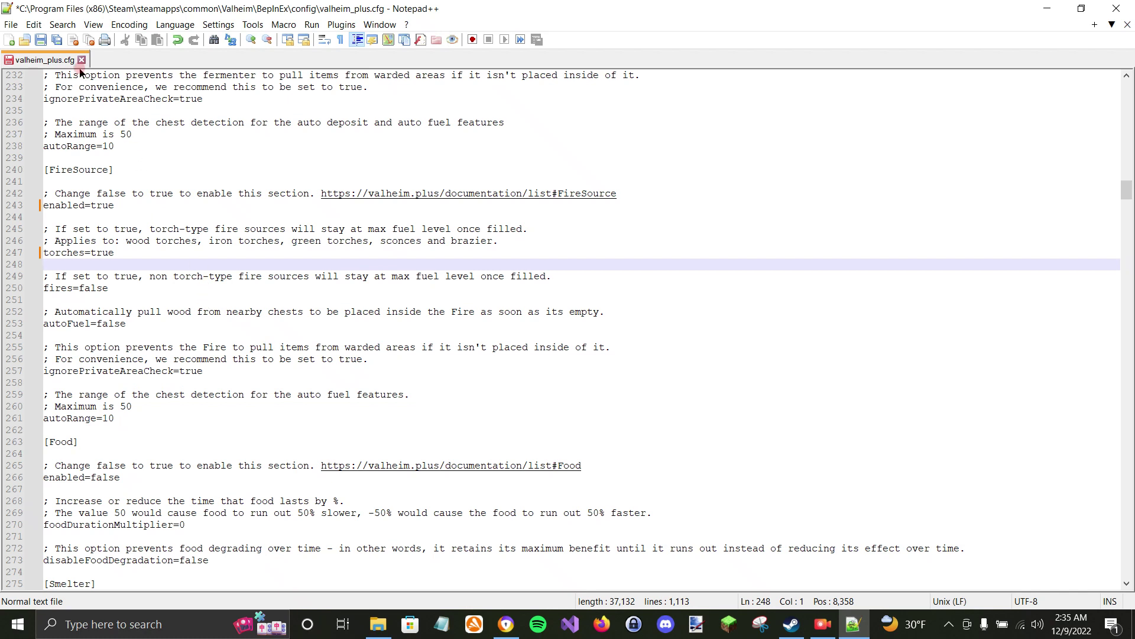
pyautogui.hotkey('ctrl', 's')
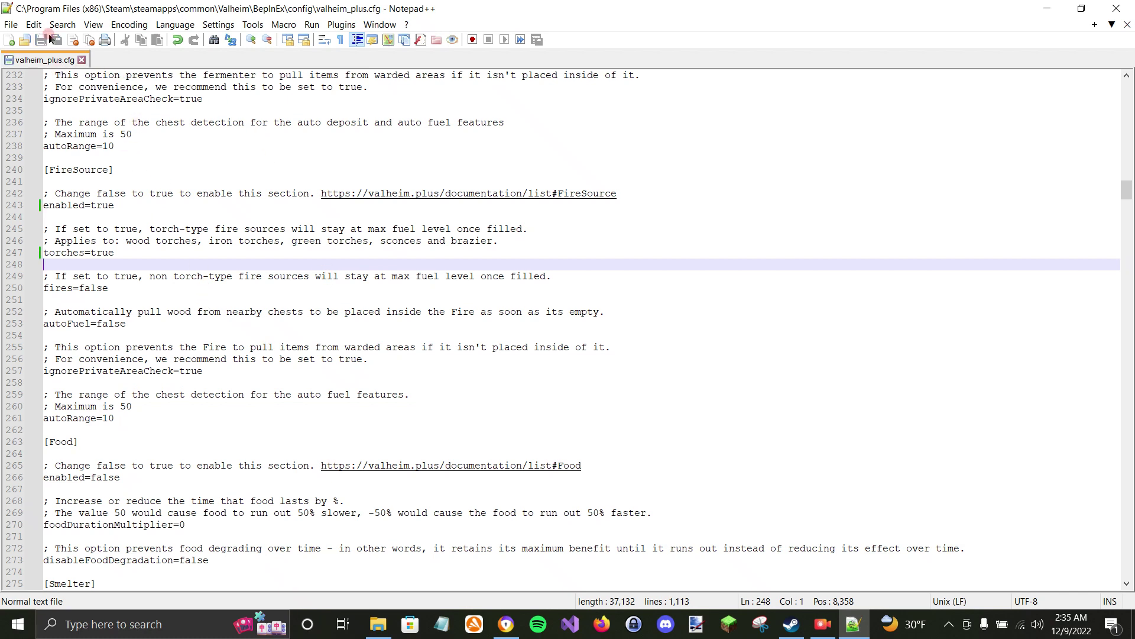
pyautogui.click(1118, 9)
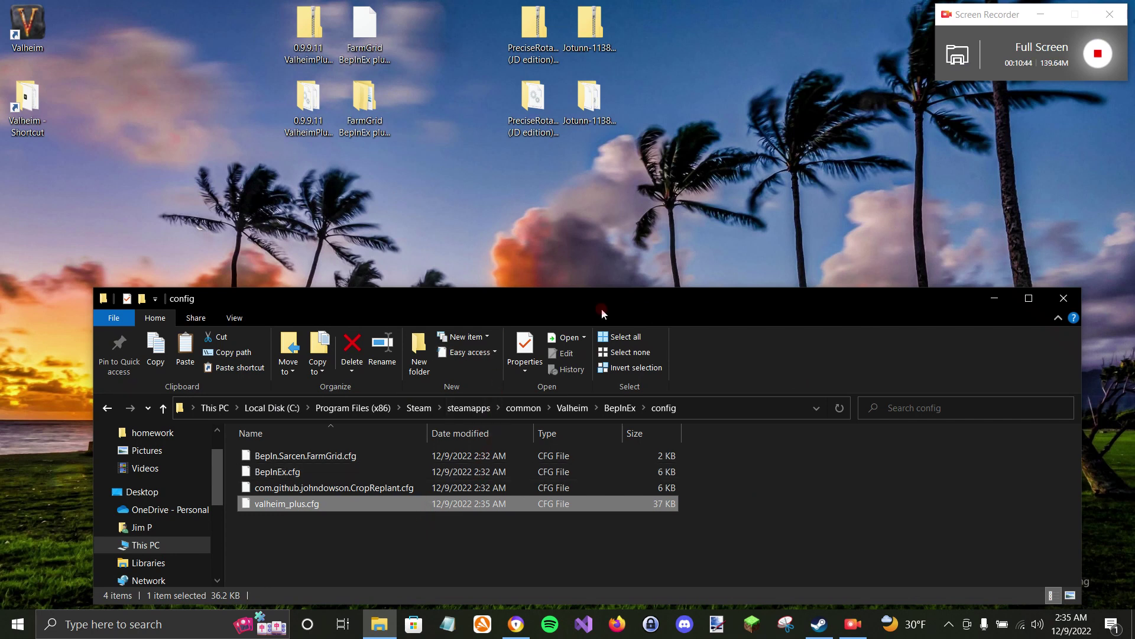
# Step: Launch Valheim from its desktop shortcut and start the FarmTutorial world with the Conan character
pyautogui.doubleClick(40, 20)
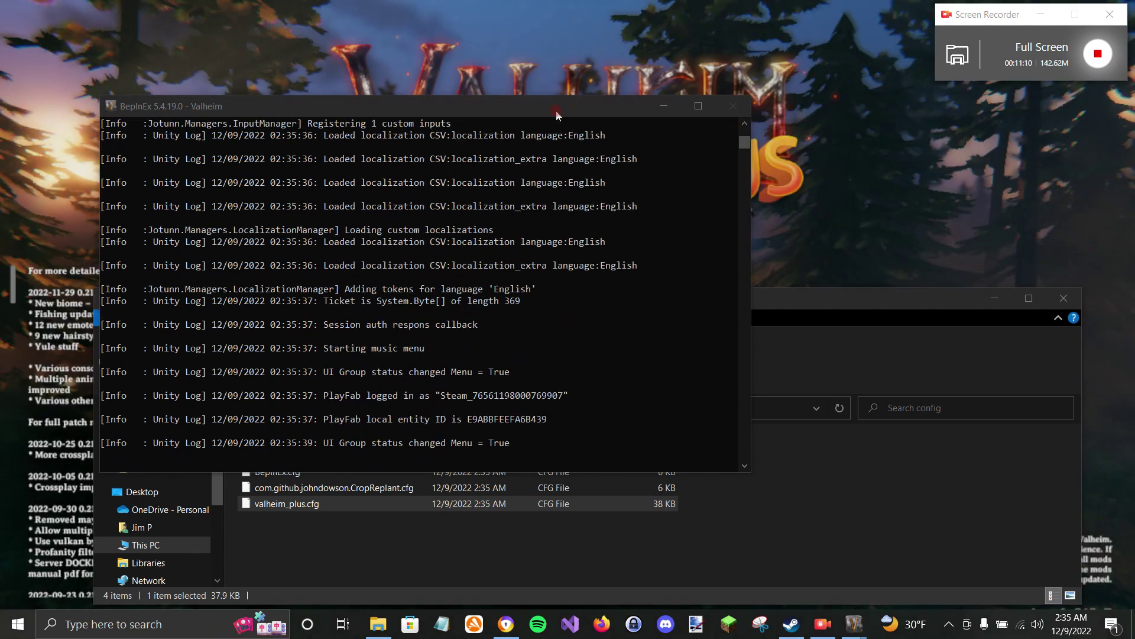
pyautogui.click(898, 231)
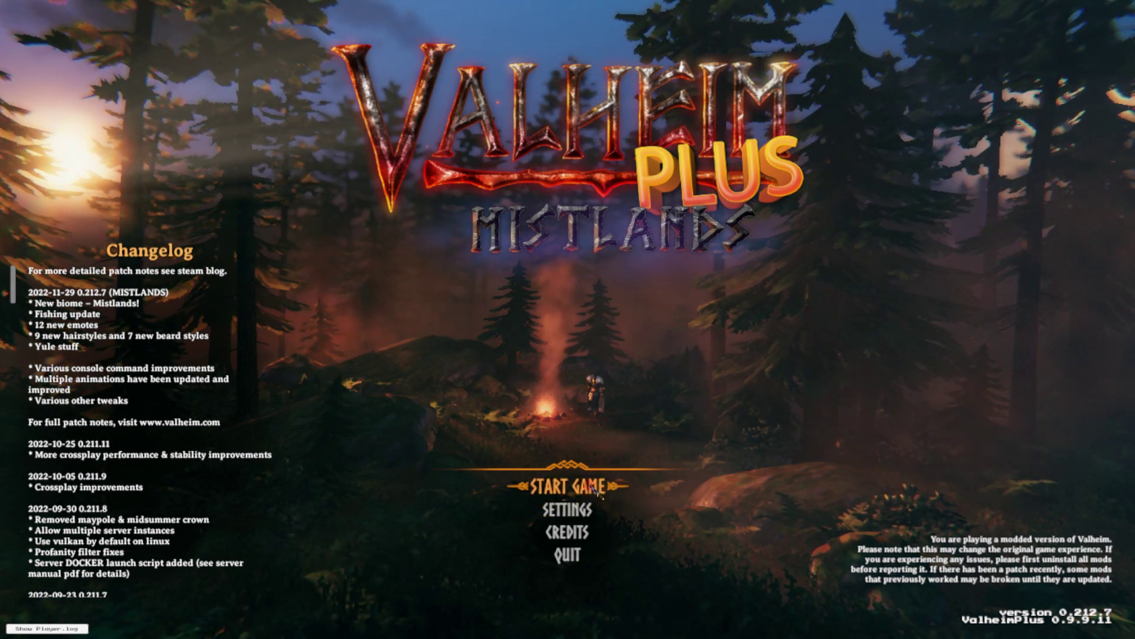
pyautogui.click(567, 486)
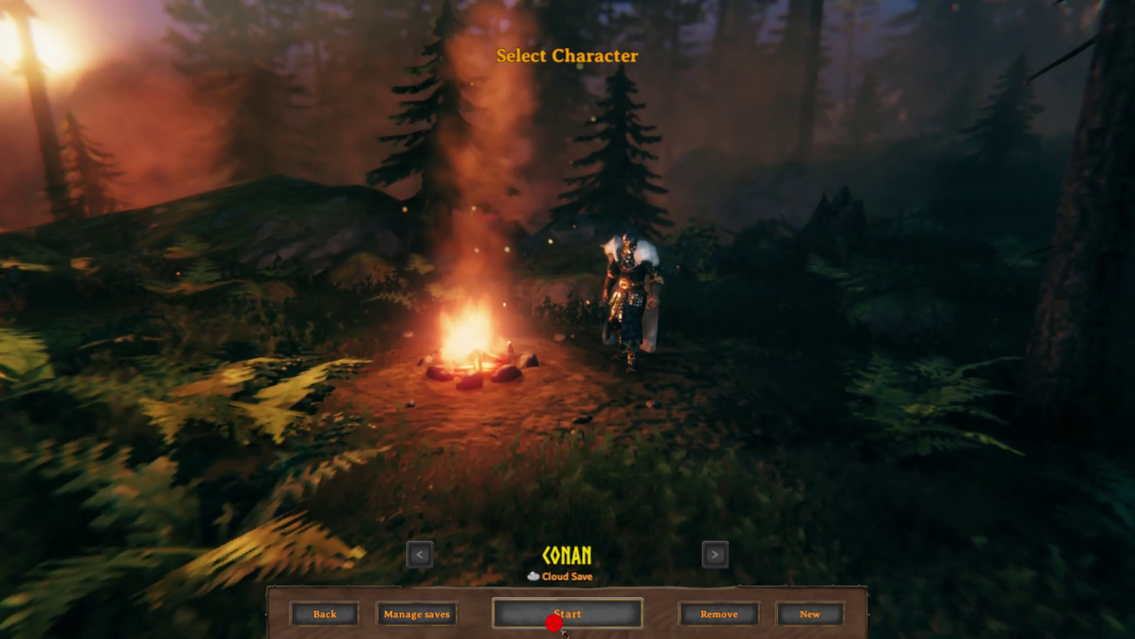
pyautogui.click(536, 614)
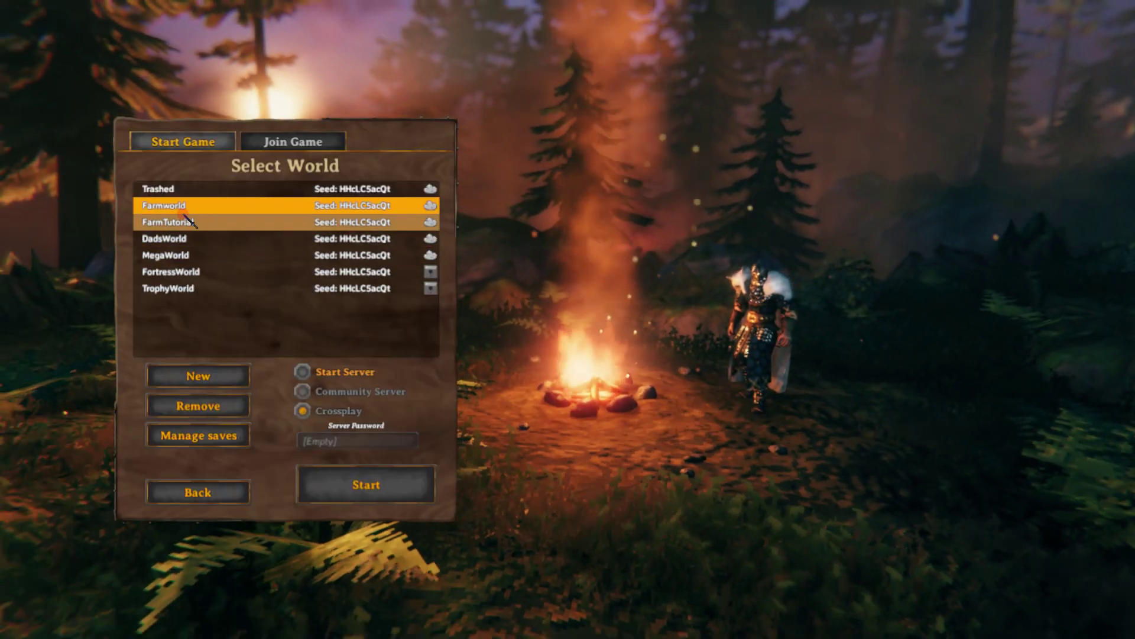
pyautogui.click(177, 222)
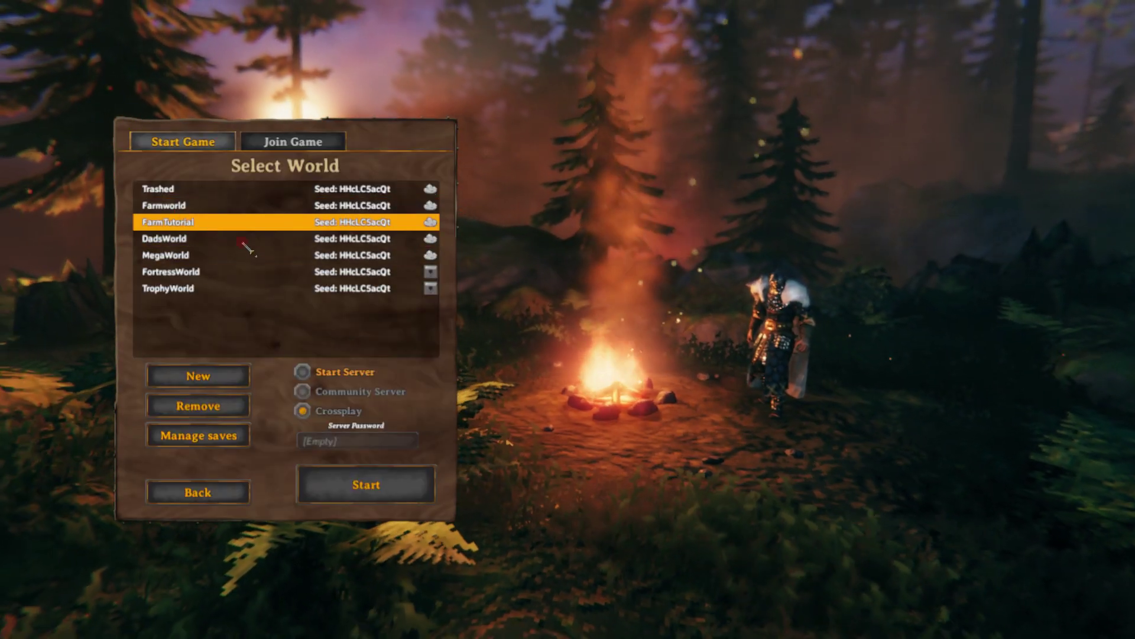
pyautogui.click(370, 485)
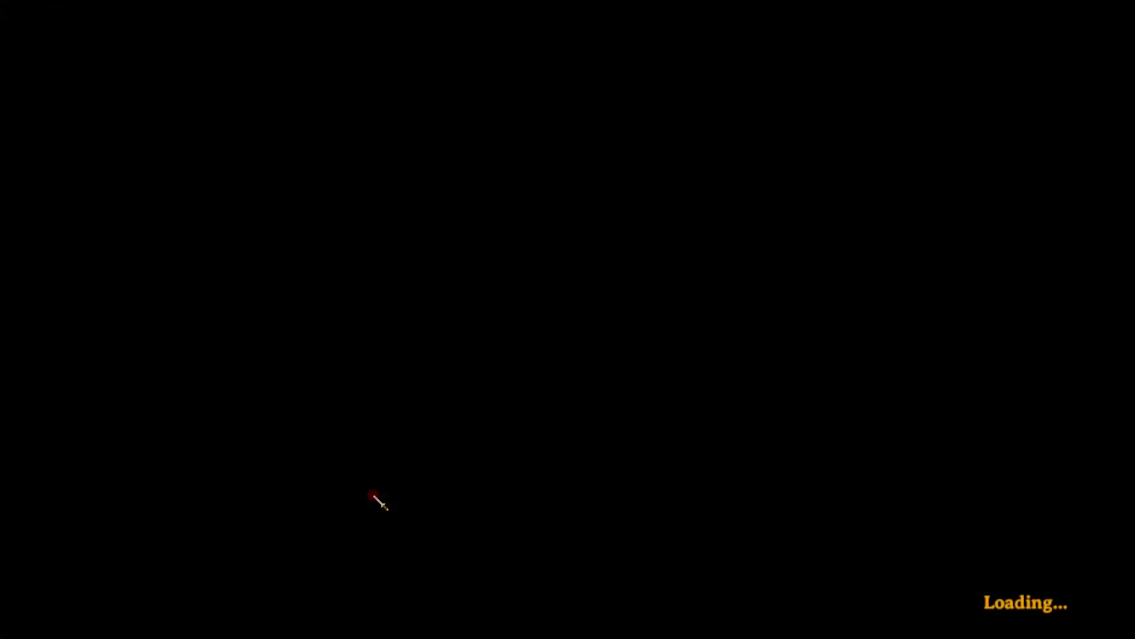